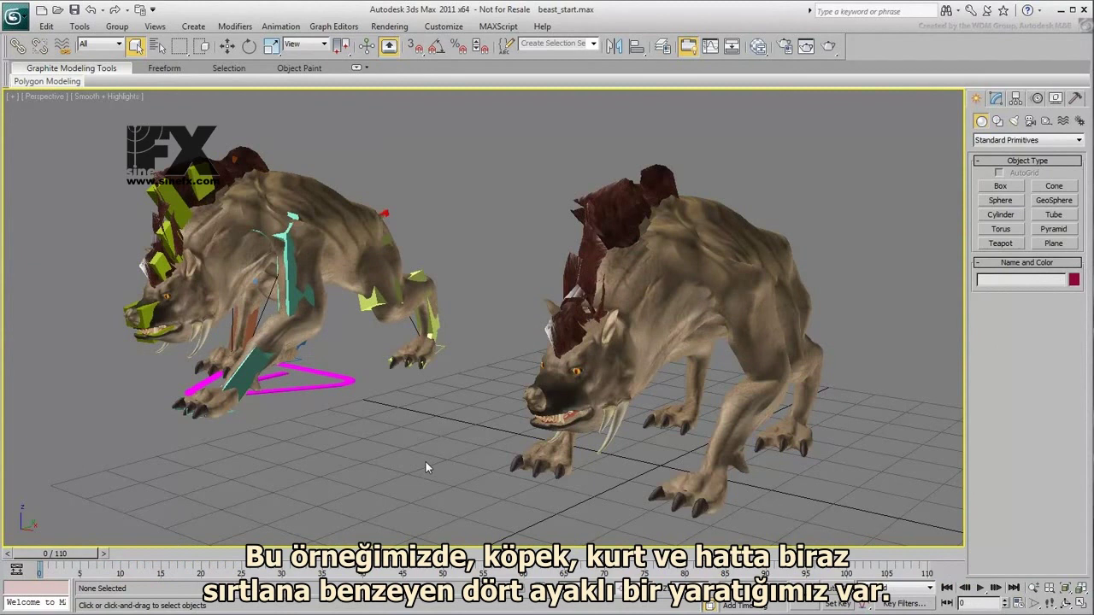
Scrub through the full animation of the already rigged beast and return to frame 0.
drag(61, 554, 966, 566)
click(947, 588)
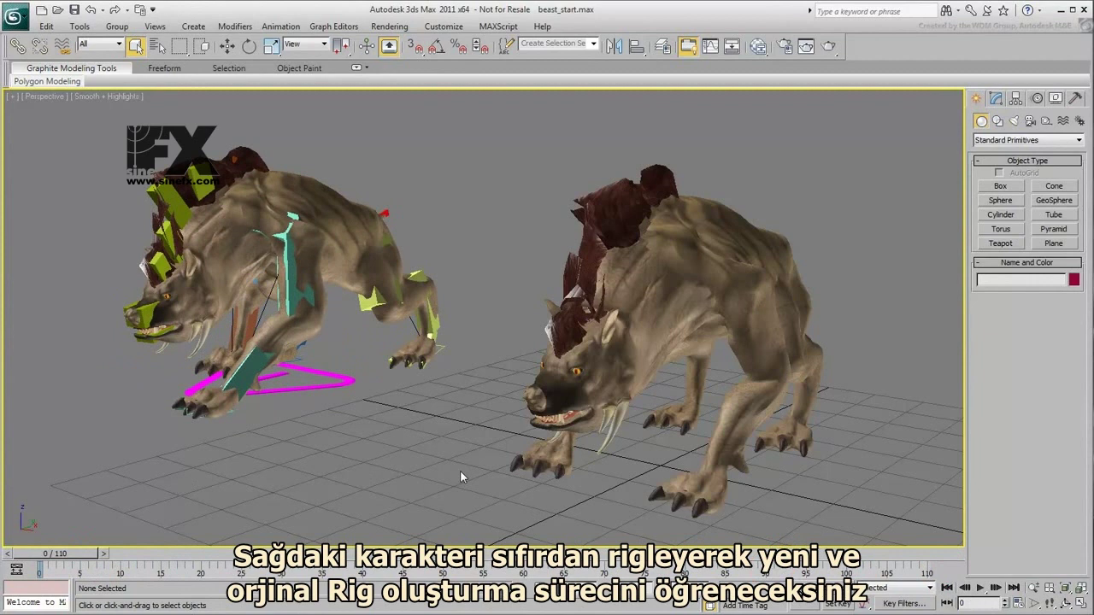
Hide the already rigged beast together with its rig, leaving the unrigged model framed in view.
drag(455, 440, 89, 130)
right_click(195, 246)
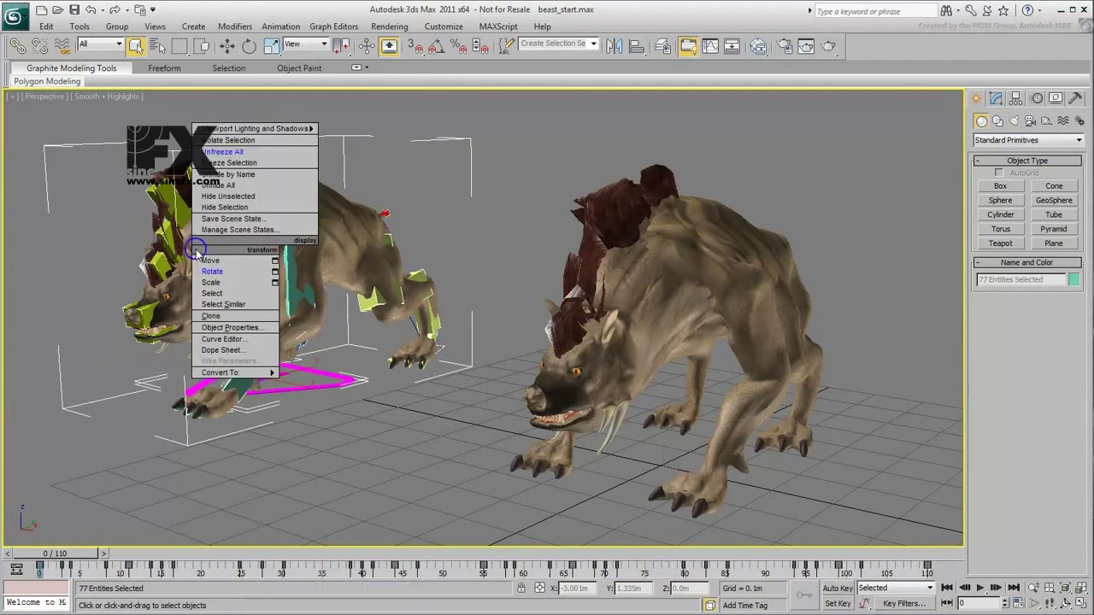
click(224, 207)
key(z)
Make the remaining beast model see-through and freeze it.
click(456, 281)
key(alt+x)
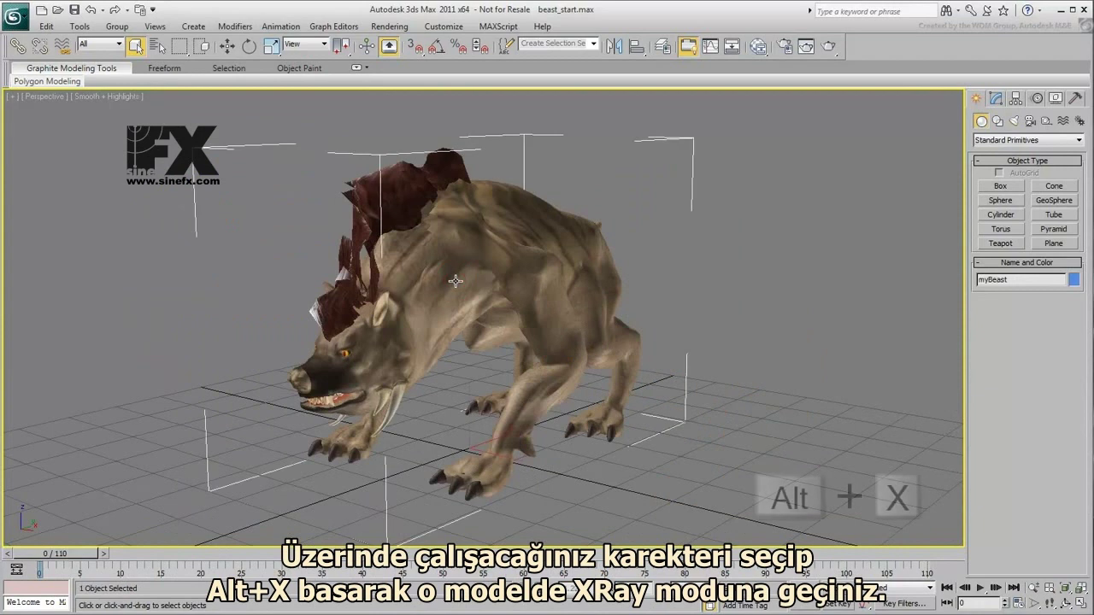
right_click(478, 242)
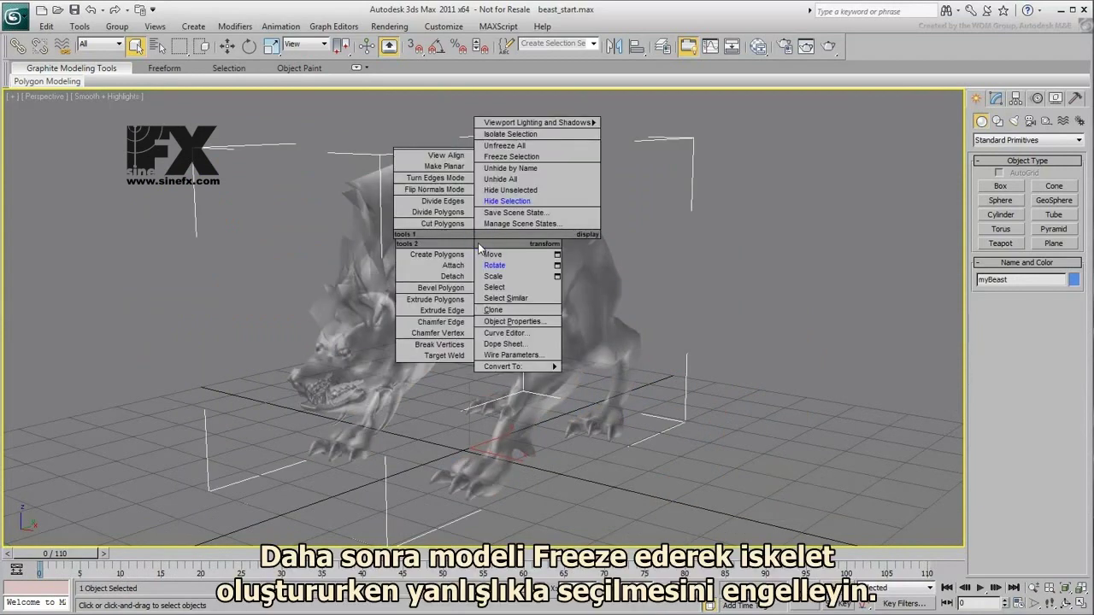
click(513, 157)
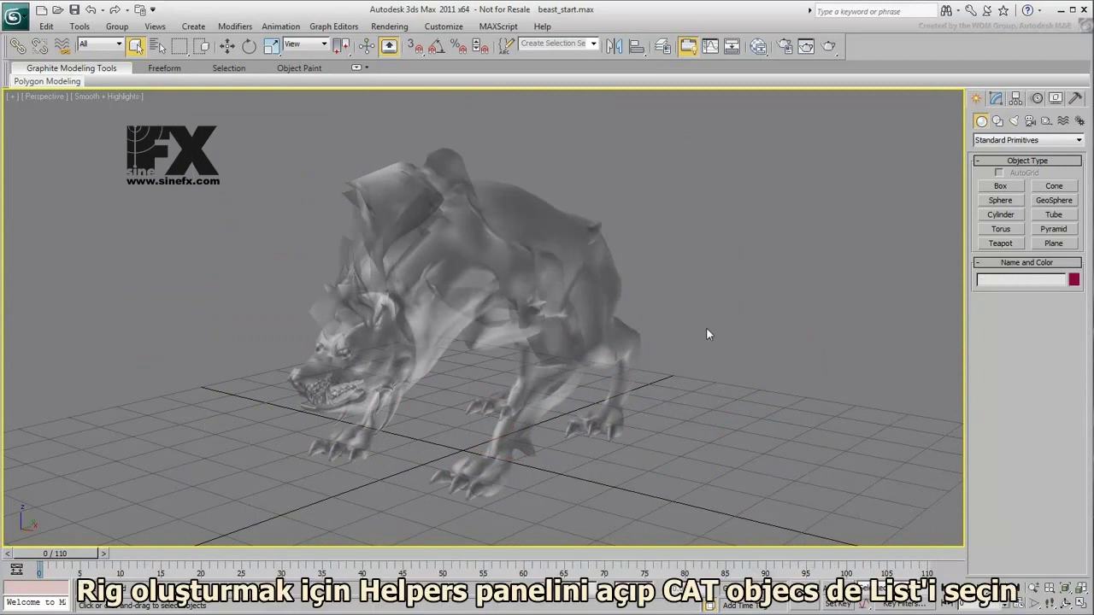
Create a CATParent with no preset on the ground beneath the beast, at a CATUnits ratio of about 0.266.
click(1046, 122)
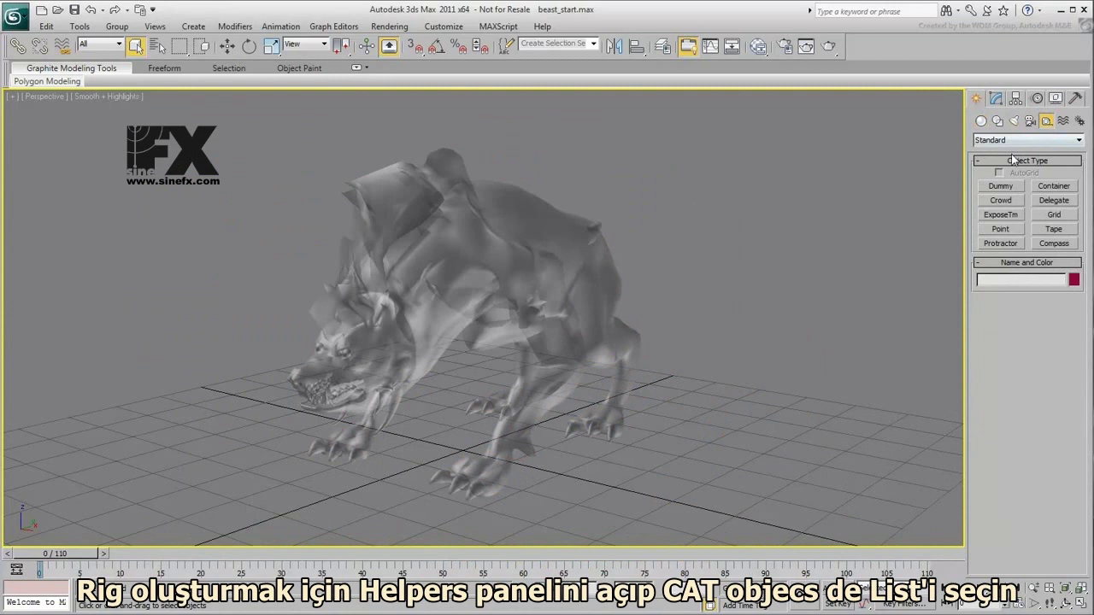
click(1015, 141)
click(1013, 216)
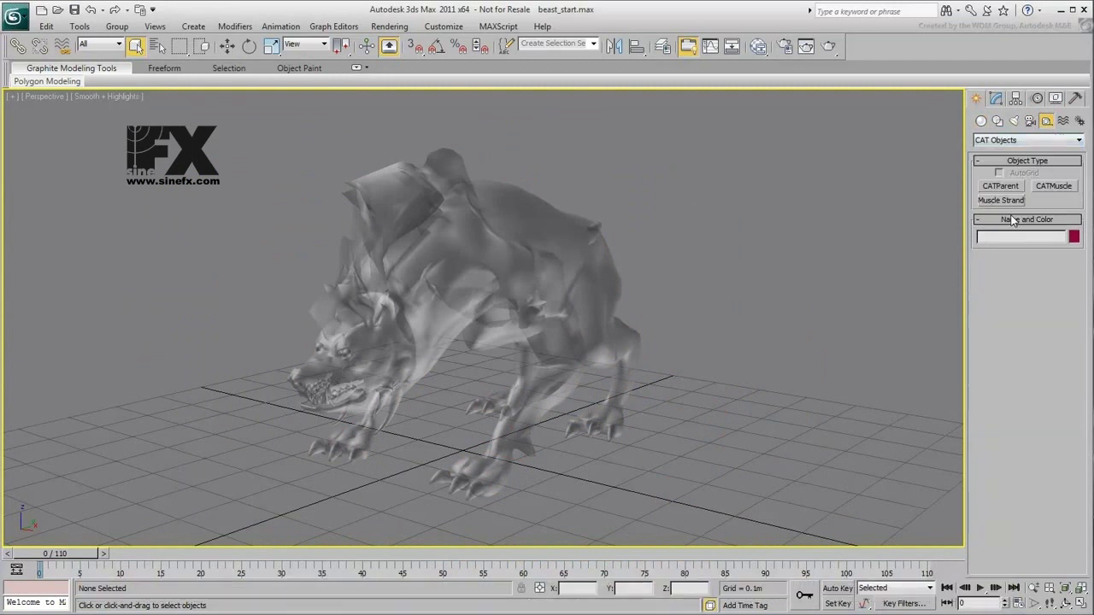
click(1002, 186)
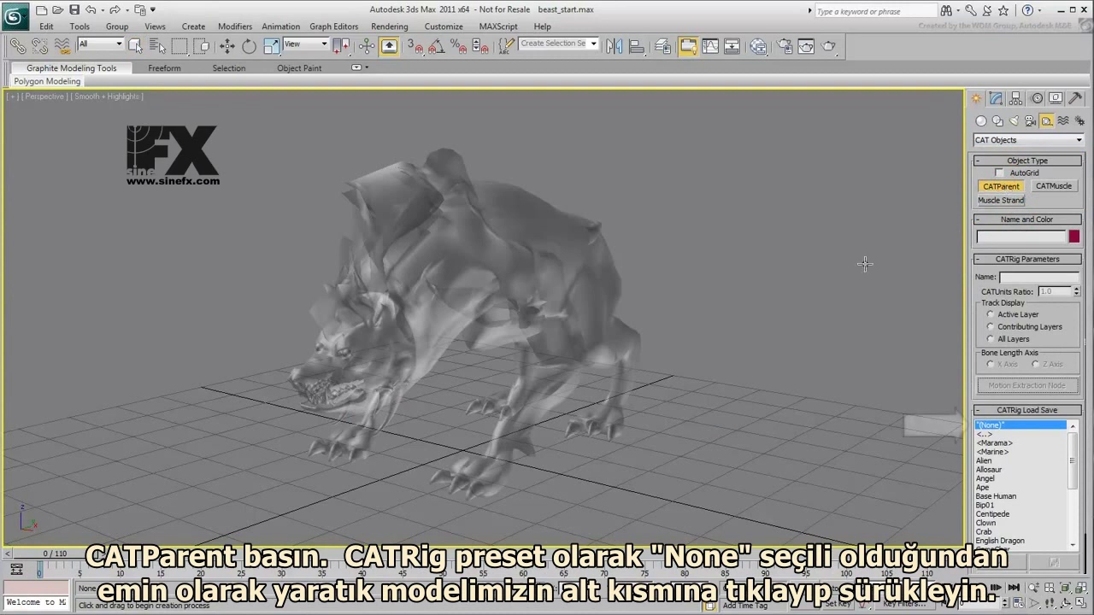
drag(462, 452, 563, 382)
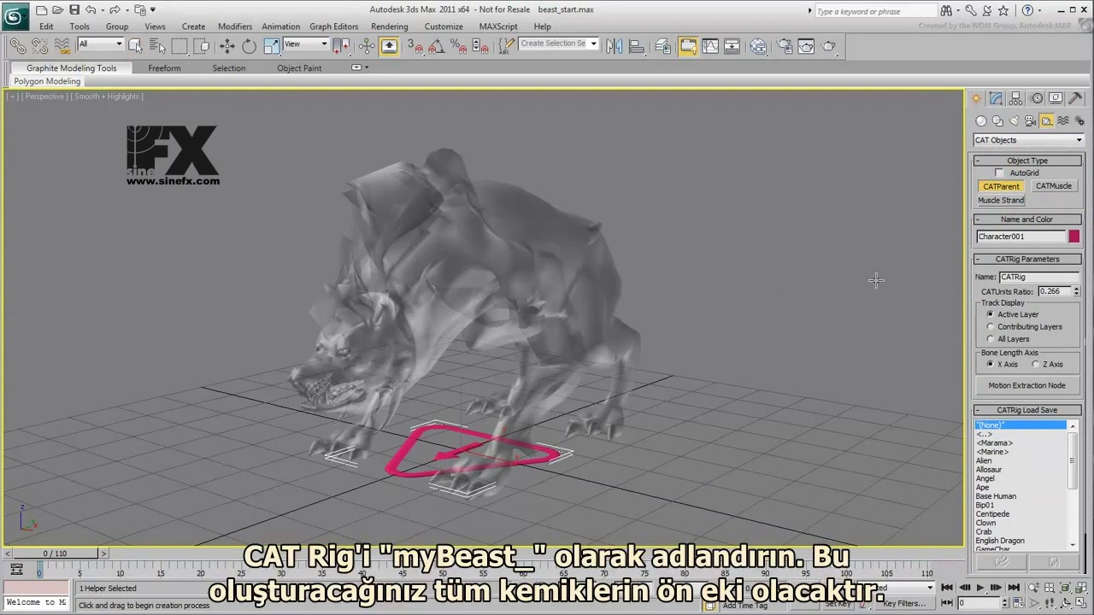
Name the CAT rig myBeast_.
drag(1043, 278, 972, 274)
text(myBeast_)
key(Return)
middle_drag(721, 314, 723, 322)
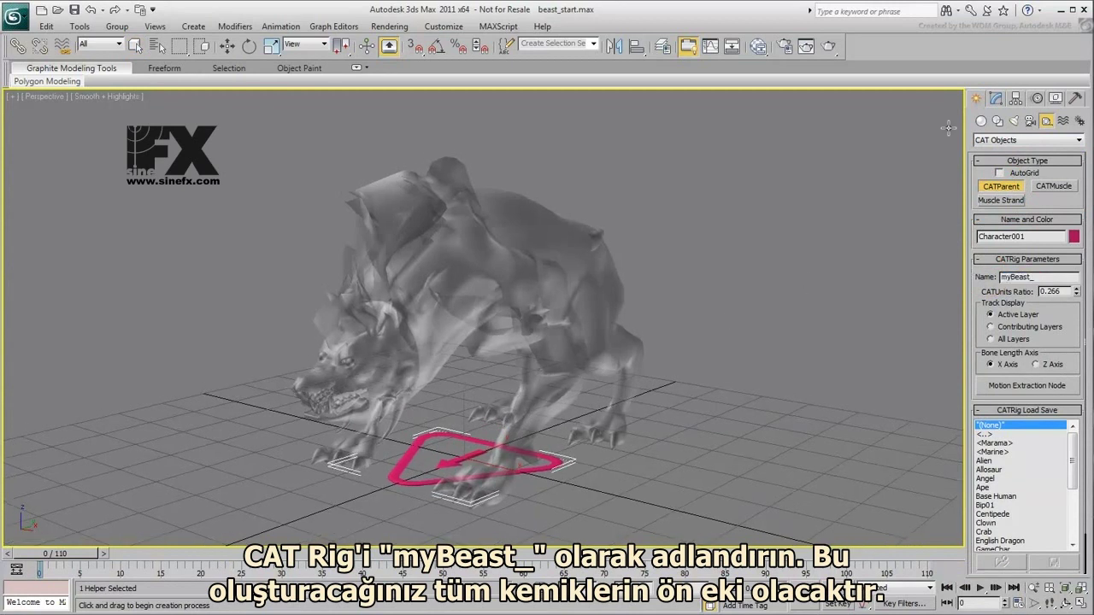
Move the CAT rig's parent node to the world origin.
click(996, 98)
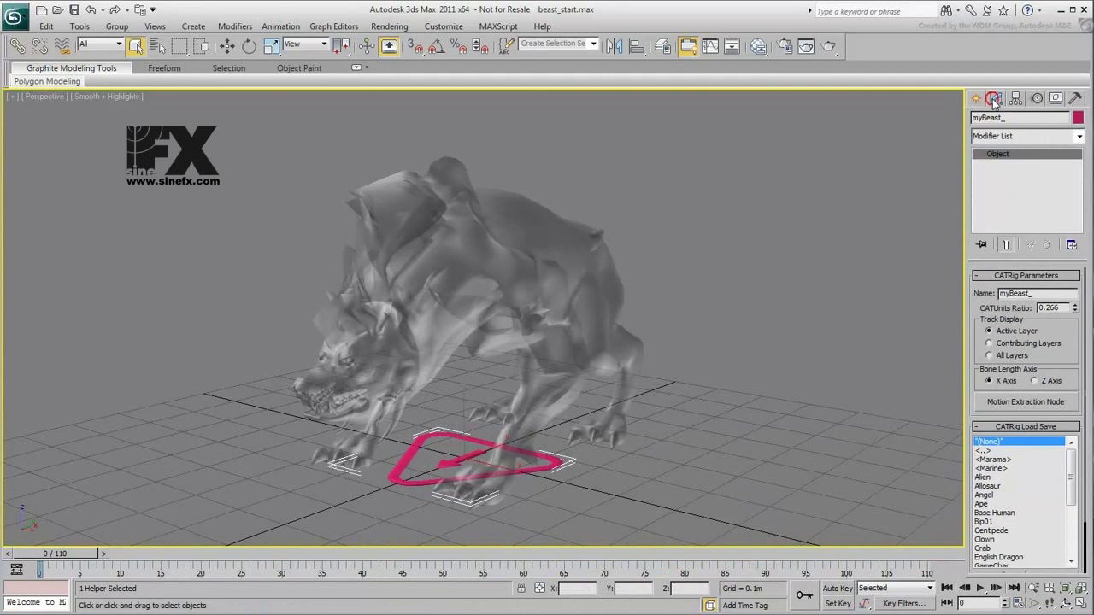
right_click(790, 272)
click(804, 285)
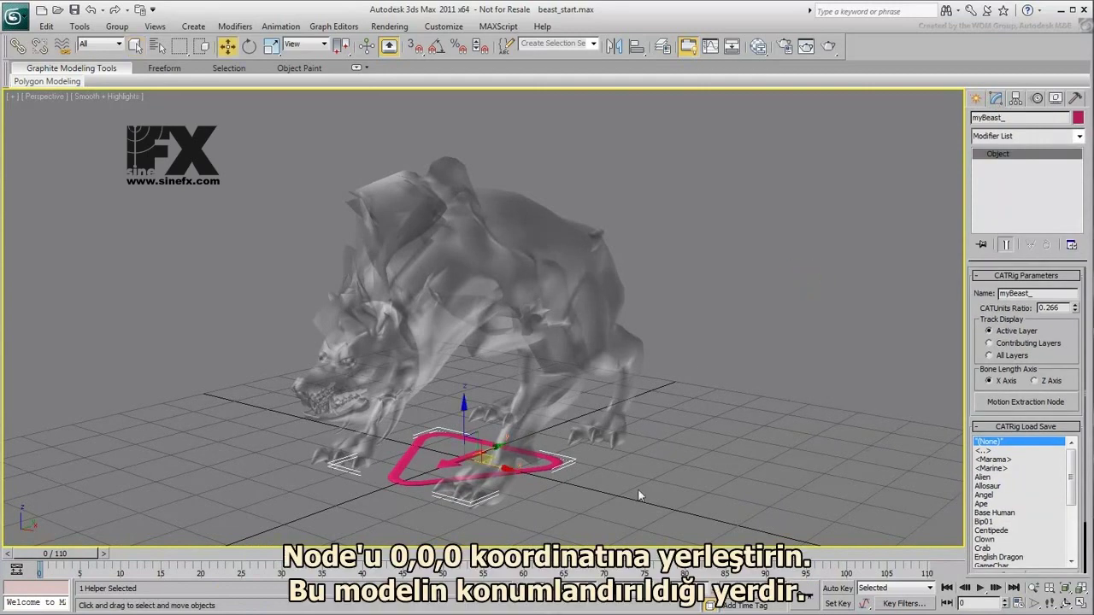
right_click(605, 589)
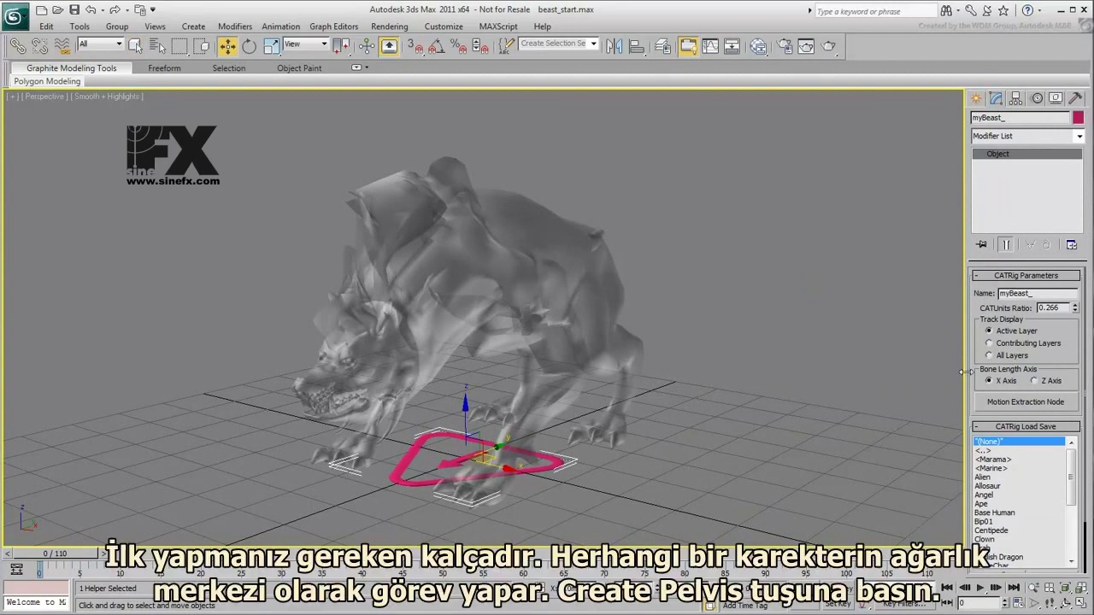
Widen the rig's parameter display, create the pelvis hub and refresh the viewport.
drag(967, 376, 913, 373)
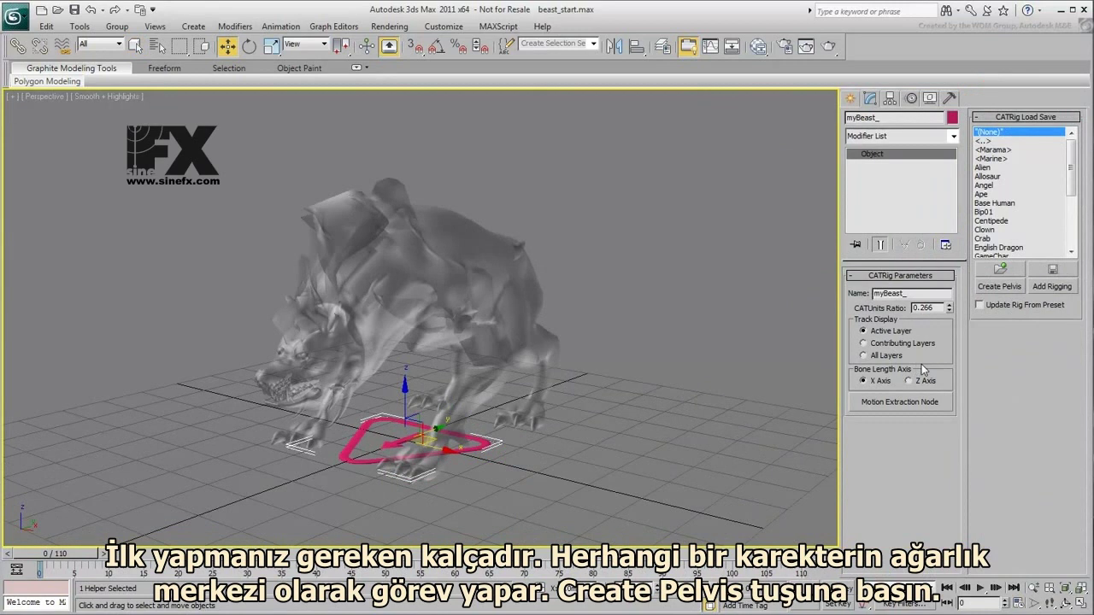
click(1001, 291)
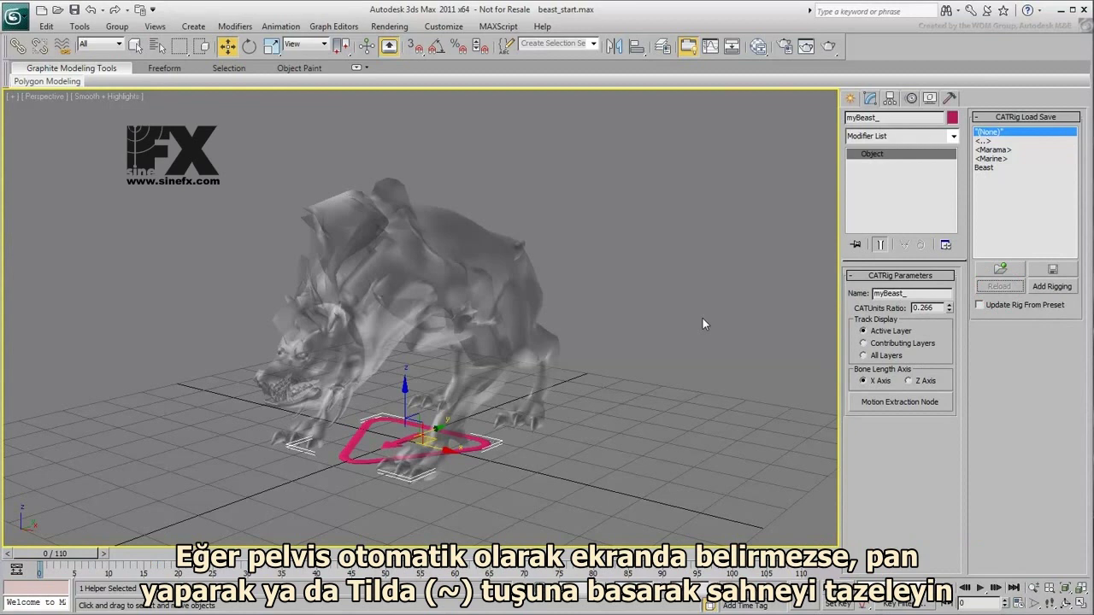
key(grave)
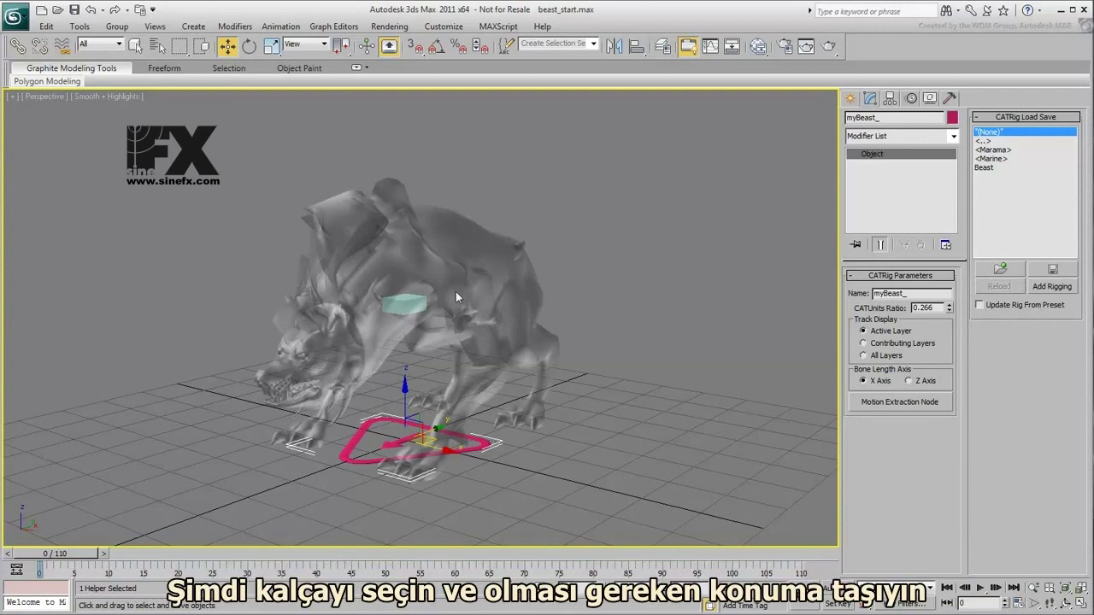
Rename the new hub Pelvis and reselect it to refresh its full name.
click(396, 306)
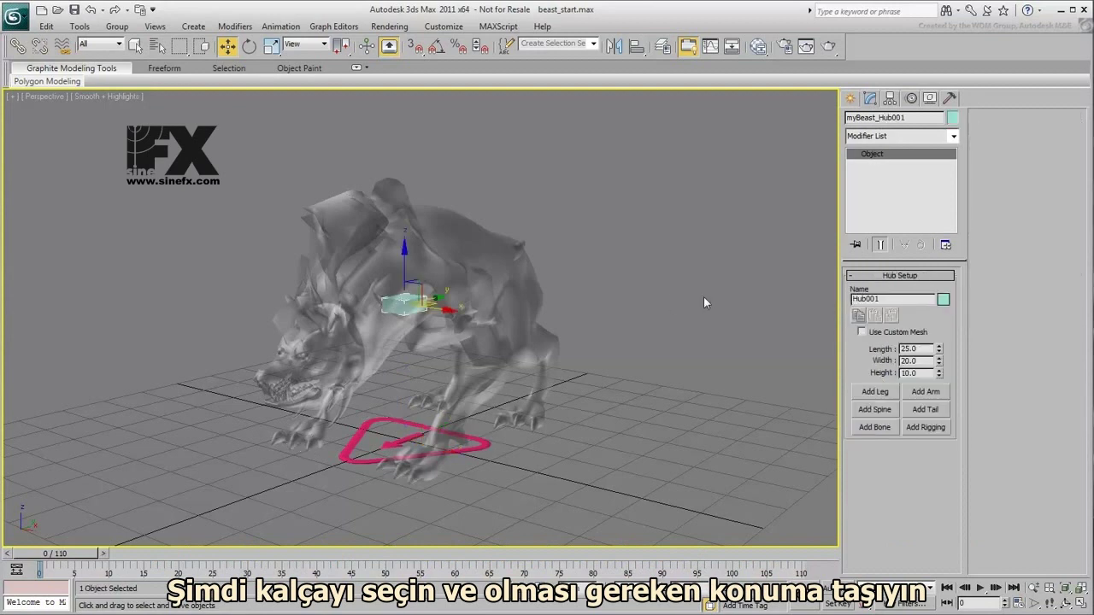
double_click(889, 298)
text(Pelvis)
key(Return)
alt+middle_drag(719, 339, 644, 339)
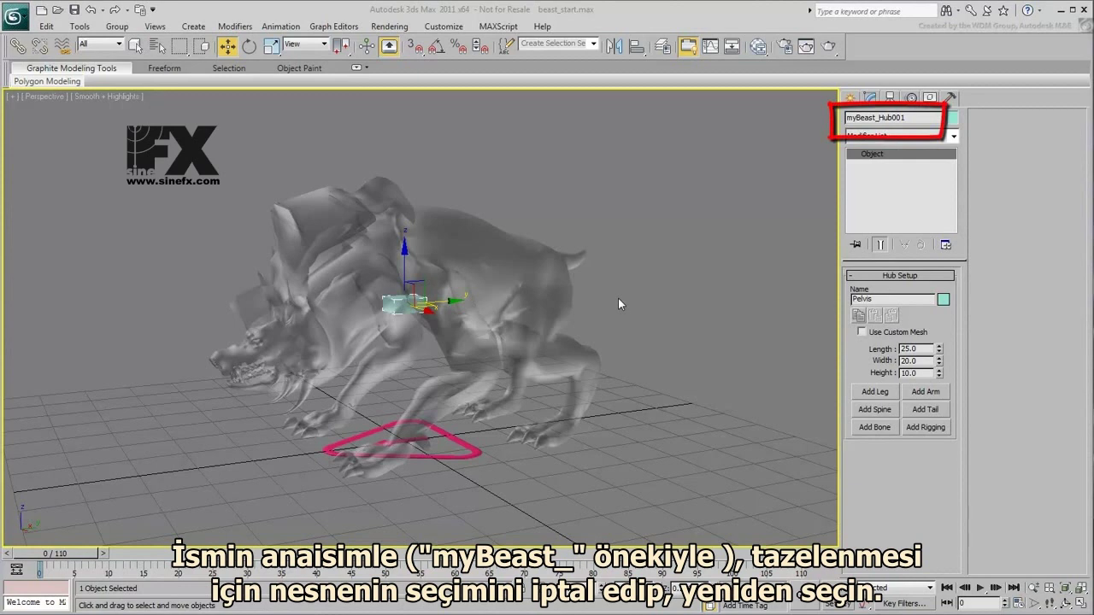
click(631, 301)
click(411, 304)
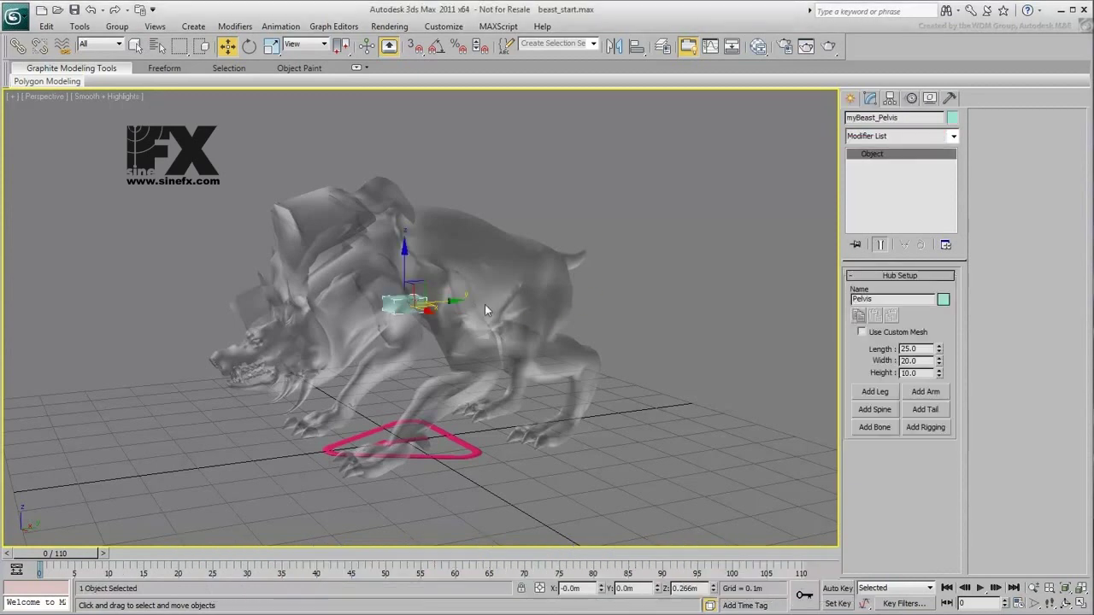
Move the pelvis hub back and up into the beast's hips.
drag(421, 284, 541, 284)
alt+middle_drag(628, 359, 572, 250)
drag(546, 274, 539, 264)
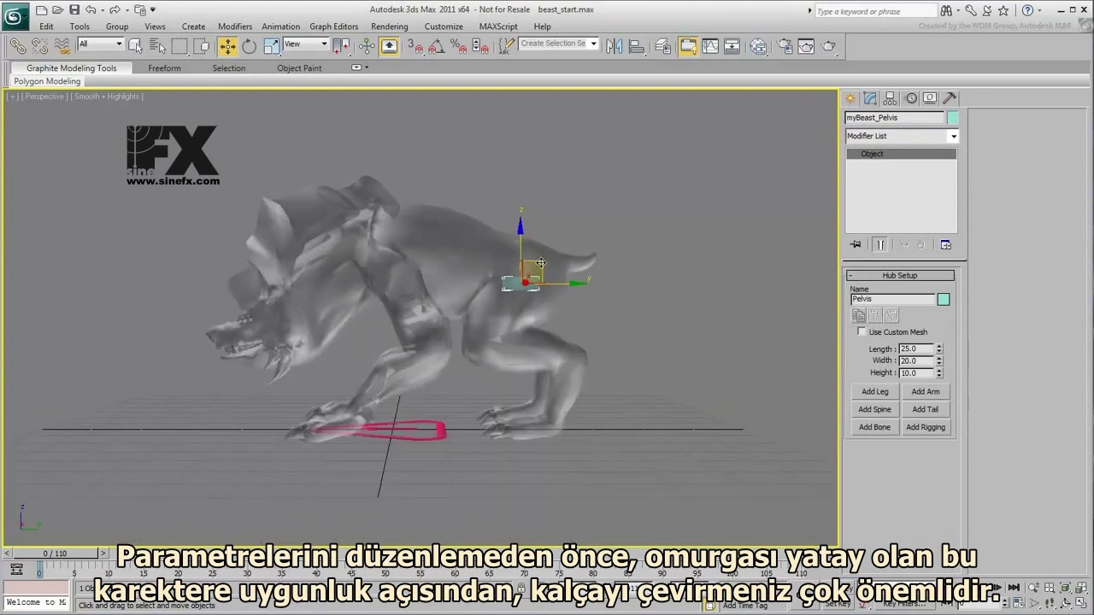
Rotate the pelvis about 61 degrees around its X axis to suit the beast's horizontal spine.
right_click(614, 268)
click(631, 290)
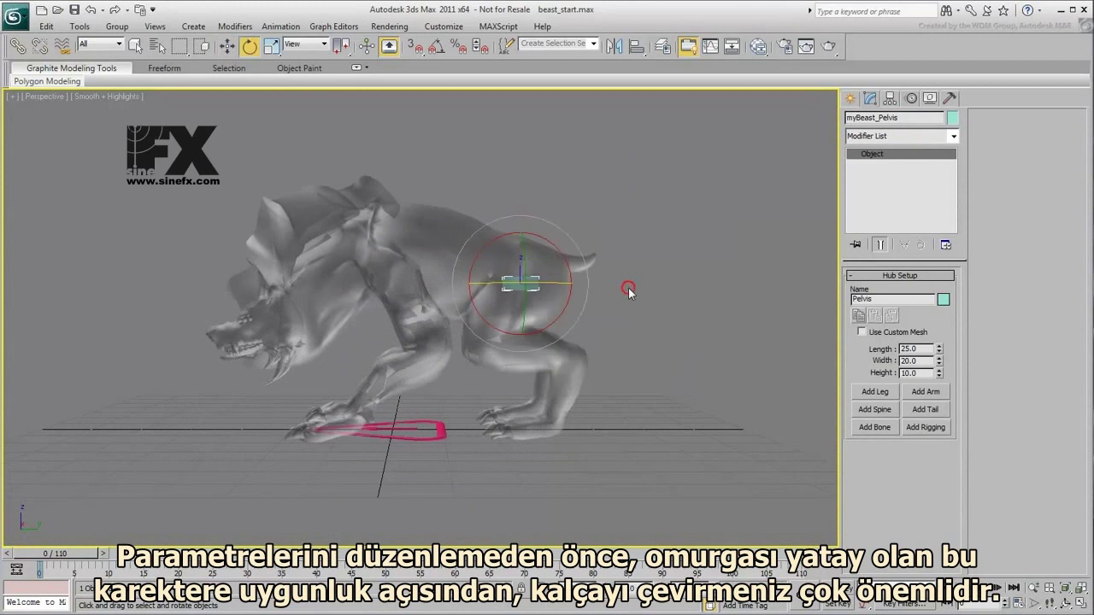
drag(566, 266, 538, 186)
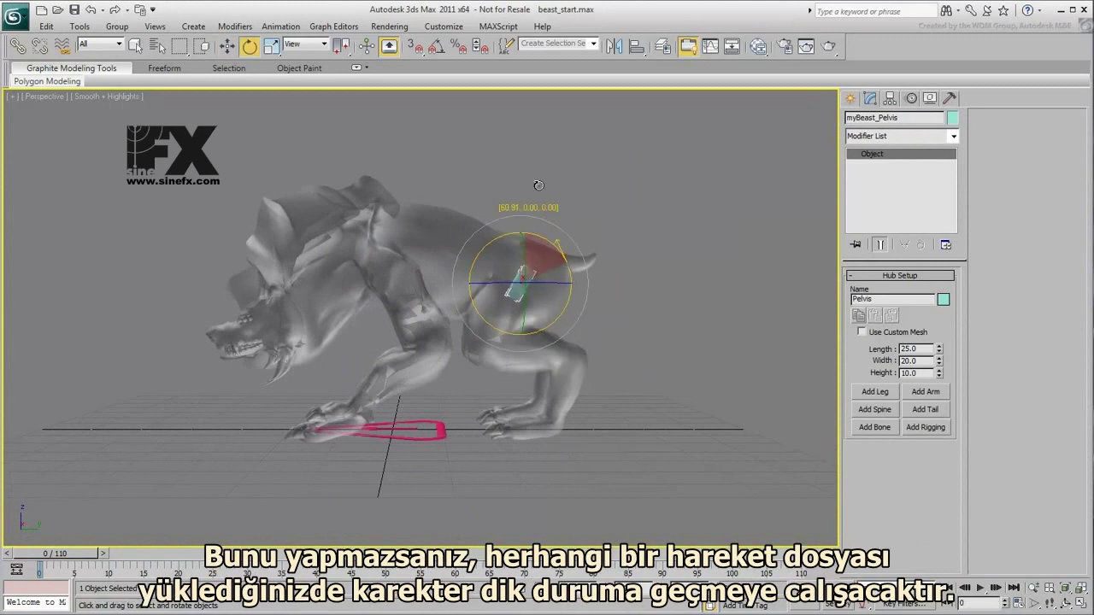
alt+middle_drag(594, 330, 590, 334)
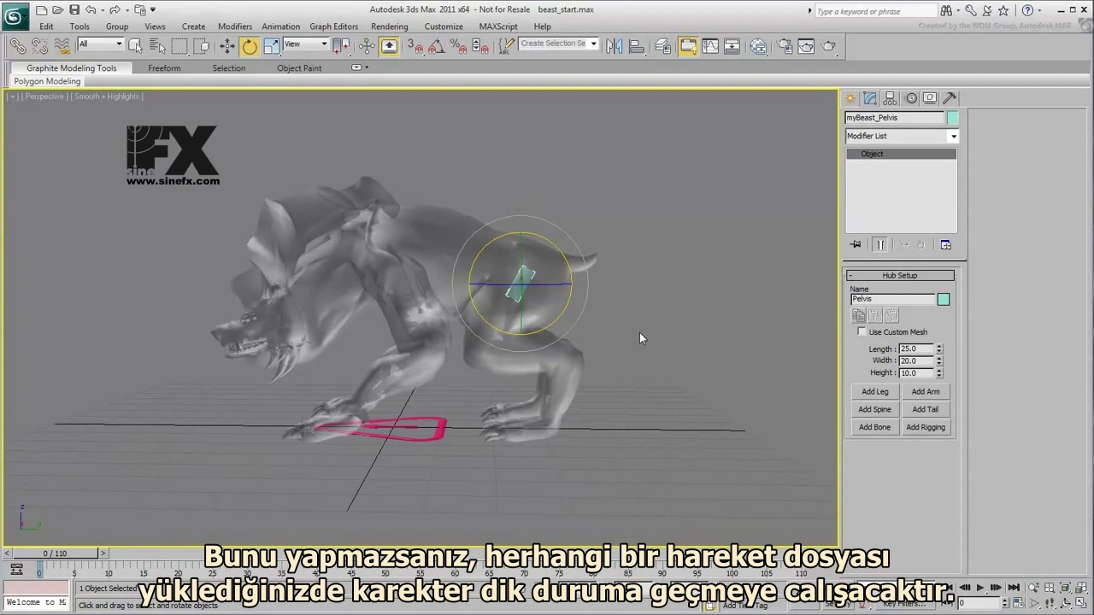
Enlarge the pelvis to fill the hips, with length 44.25, width 56.848 and height 43.8.
drag(938, 349, 937, 210)
alt+middle_drag(487, 351, 611, 385)
drag(939, 362, 939, 385)
alt+middle_drag(684, 372, 646, 380)
drag(938, 373, 937, 184)
alt+middle_drag(520, 431, 512, 409)
alt+middle_drag(593, 402, 675, 435)
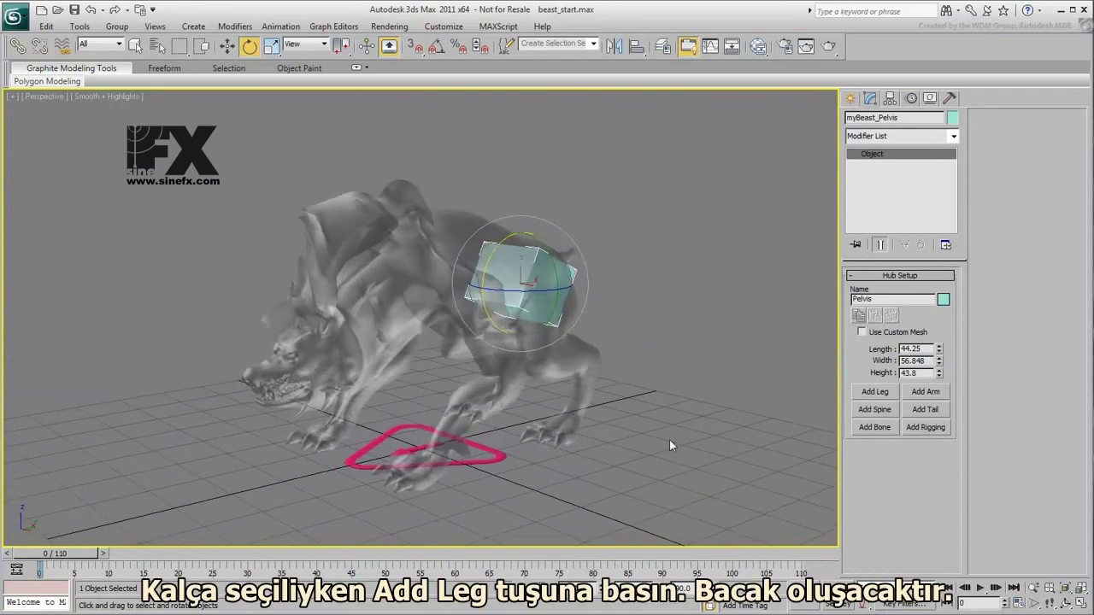
Add a left leg to the pelvis and set its number of bones to 3.
click(875, 392)
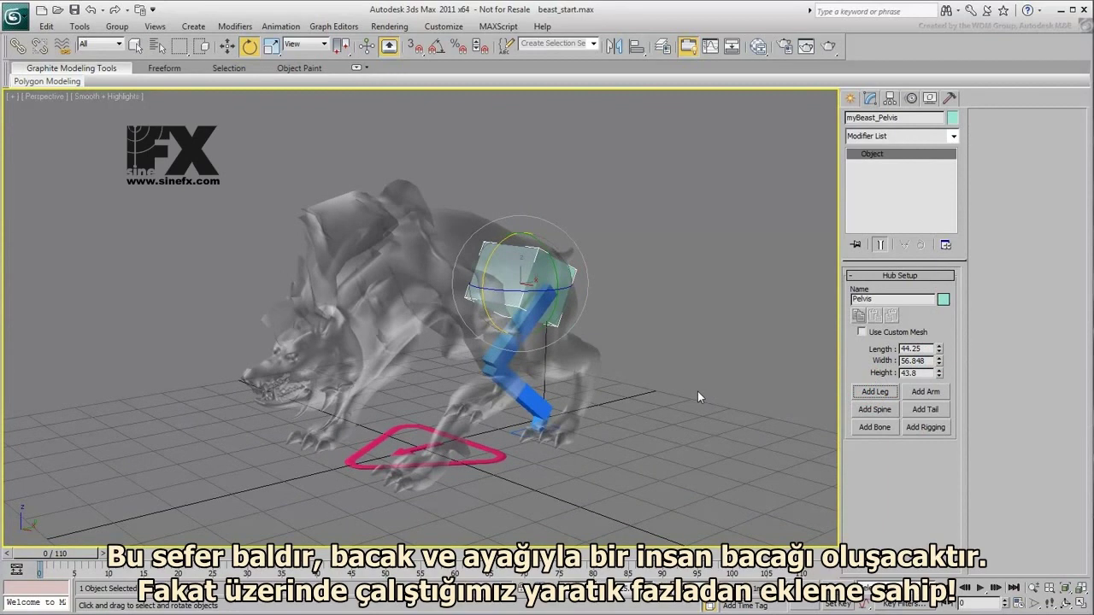
click(516, 343)
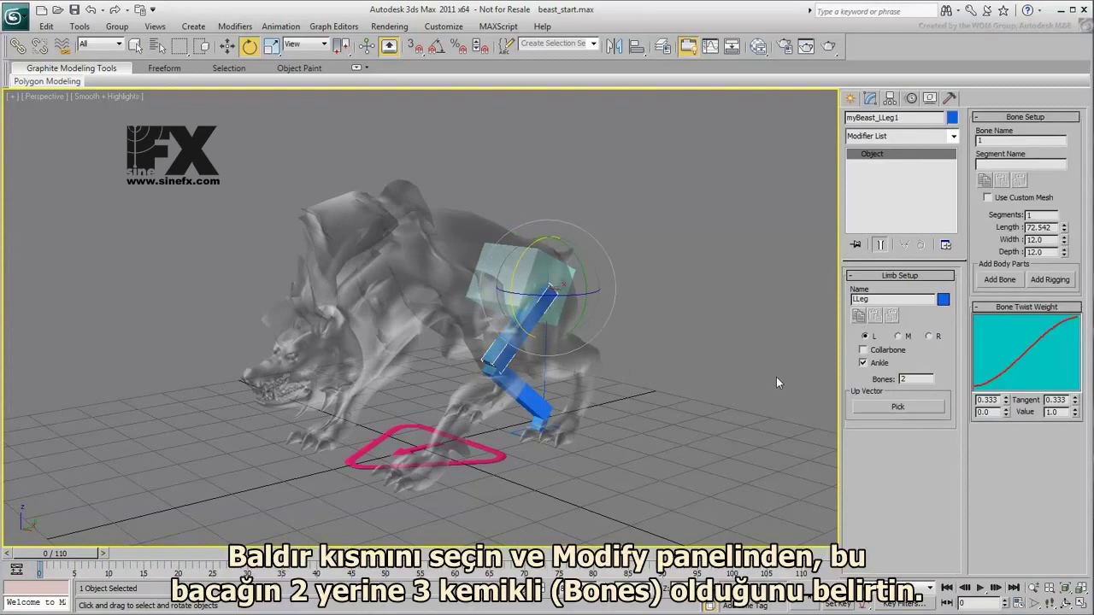
double_click(918, 379)
text(3)
key(Return)
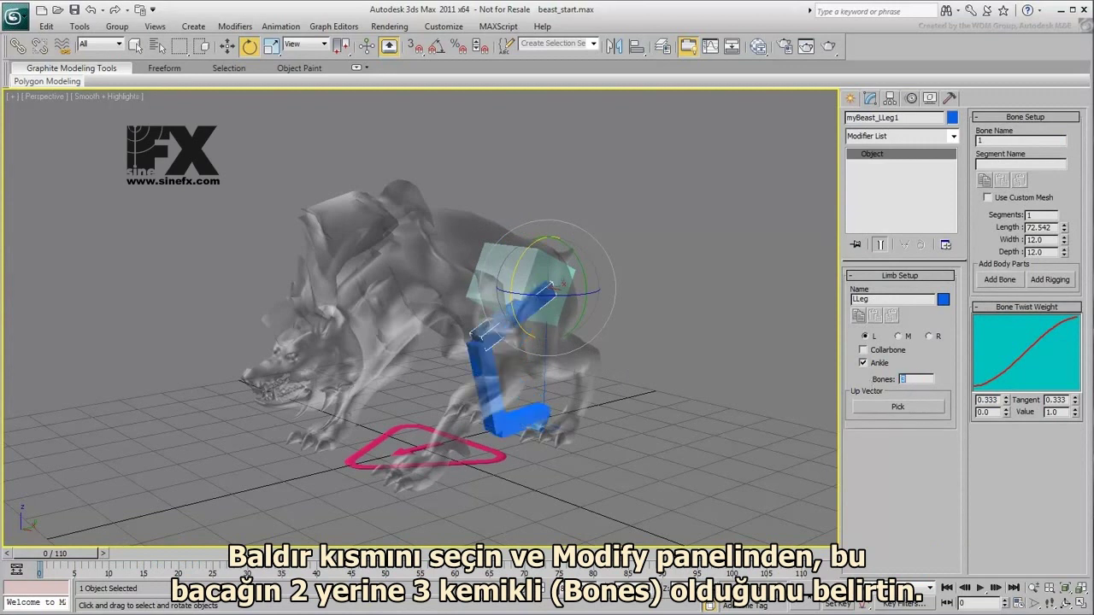
Position the left leg's foot platform under the beast's left hind paw.
alt+middle_drag(559, 453, 560, 485)
click(520, 435)
key(w)
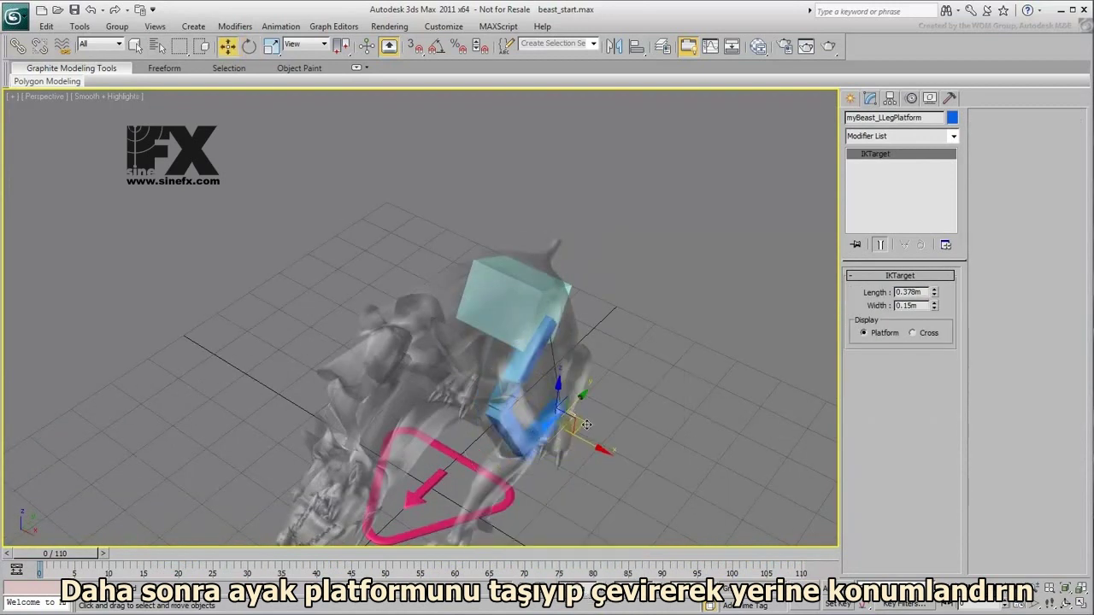
scroll(572, 447, up, 5)
drag(587, 376, 601, 405)
key(e)
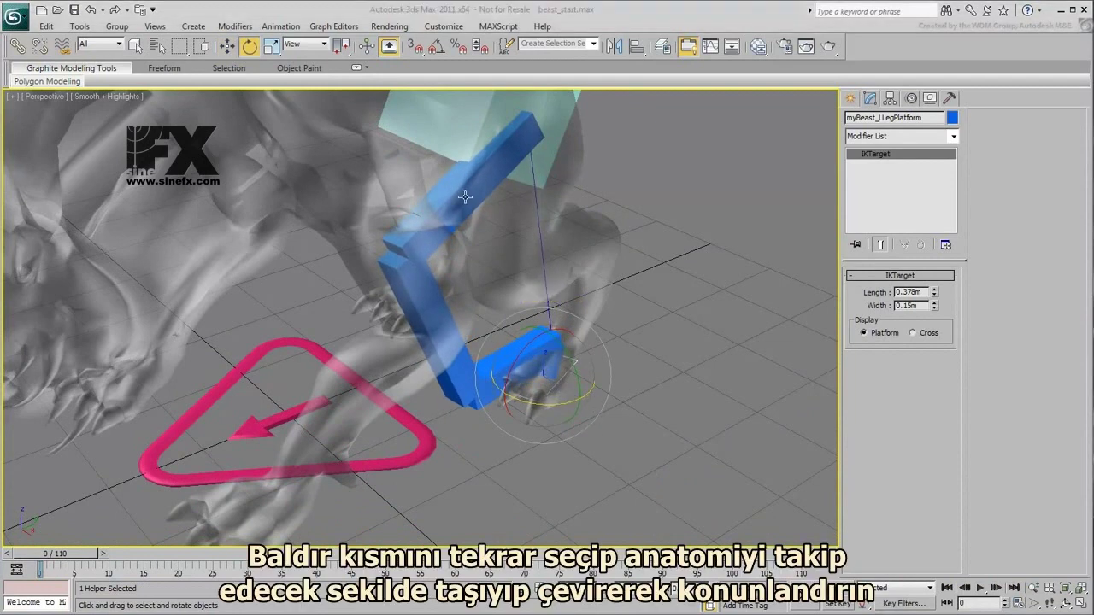
Rotate the left thigh bone in the Local coordinate system to follow the beast's upper hind leg.
click(465, 197)
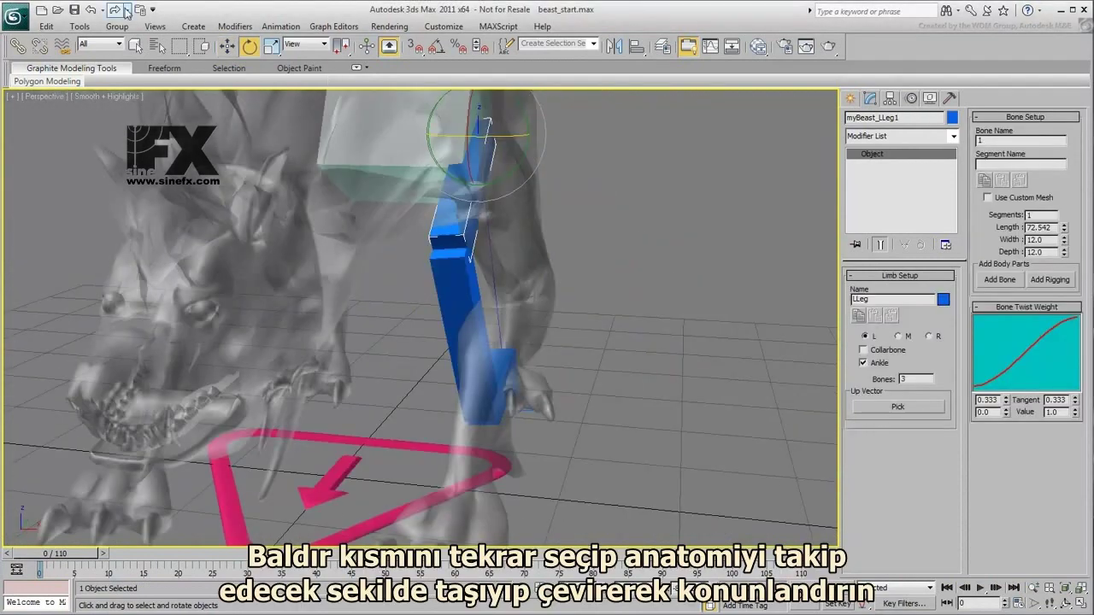
click(301, 43)
click(293, 92)
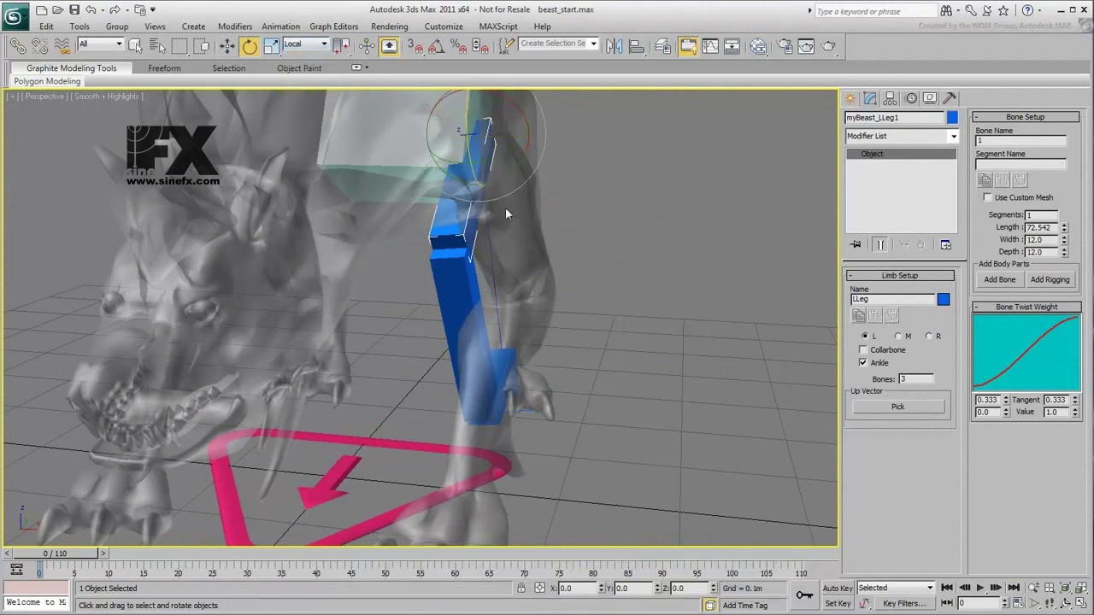
drag(490, 178, 491, 218)
alt+middle_drag(491, 218, 334, 339)
Move the second and third left leg bones so their joints follow the hind leg's knee and hock.
right_click(343, 344)
click(359, 354)
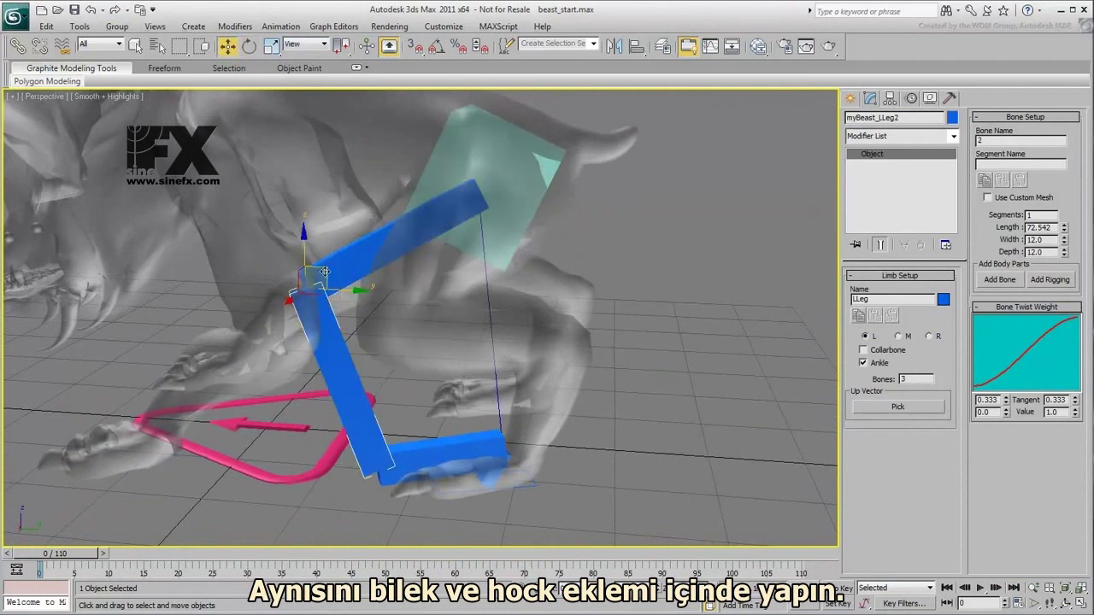
drag(323, 278, 408, 322)
click(399, 453)
drag(398, 451, 573, 325)
alt+middle_drag(573, 325, 604, 395)
drag(592, 330, 557, 330)
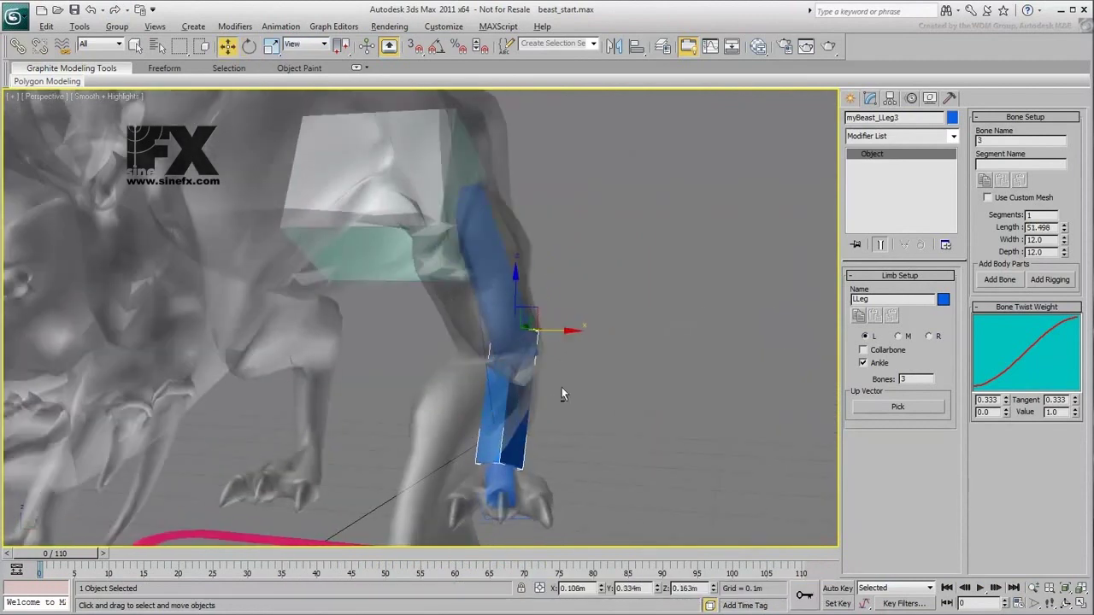
Fine-tune the third left leg bone's position at the beast's hock.
alt+middle_drag(562, 391, 530, 430)
click(500, 357)
alt+middle_drag(504, 359, 445, 395)
click(556, 397)
drag(604, 318, 613, 336)
Move and rotate the left ankle bone to match the angle and height of the beast's hind paw.
alt+middle_drag(605, 367, 547, 453)
click(519, 451)
drag(552, 402, 554, 414)
key(e)
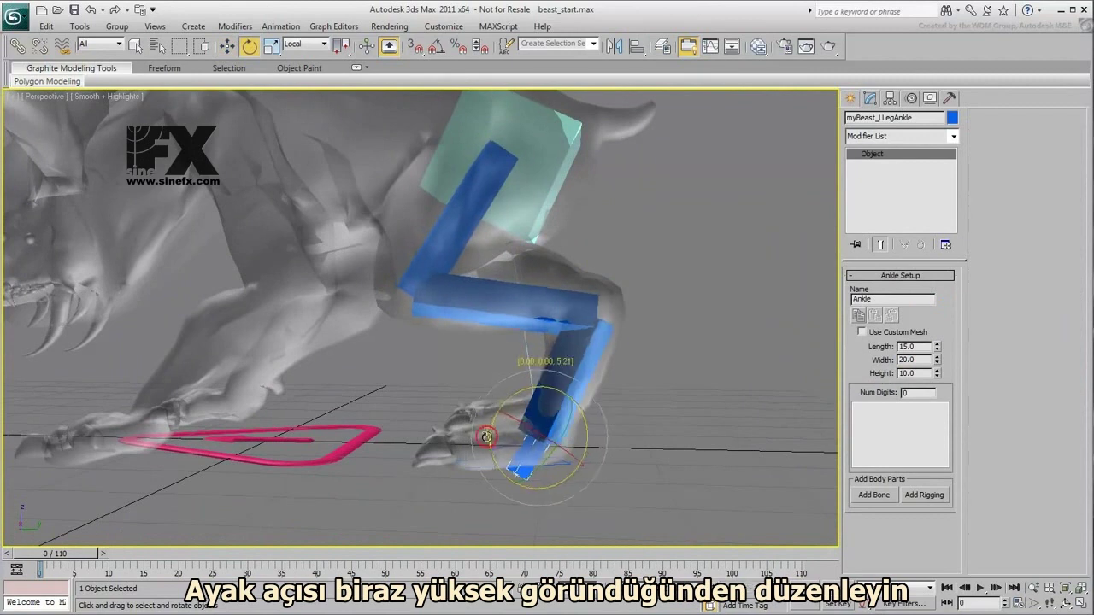
scroll(515, 466, up, 3)
key(w)
drag(545, 388, 545, 367)
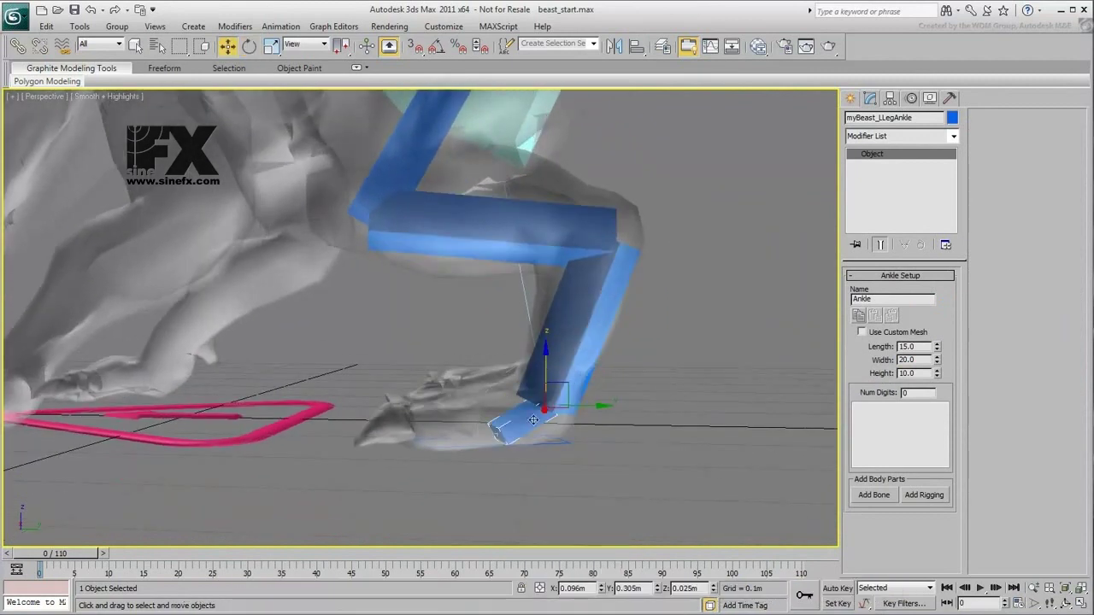
Fine-tune the left ankle bone's position and rotate it to lie flatter along the beast's hind paw.
middle_drag(520, 457, 514, 450)
drag(585, 397, 581, 396)
click(555, 347)
mouse_move(555, 347)
alt+middle_down()
mouse_move(590, 360)
mouse_move(420, 360)
mouse_move(675, 384)
mouse_move(596, 381)
mouse_move(544, 347)
alt+middle_up()
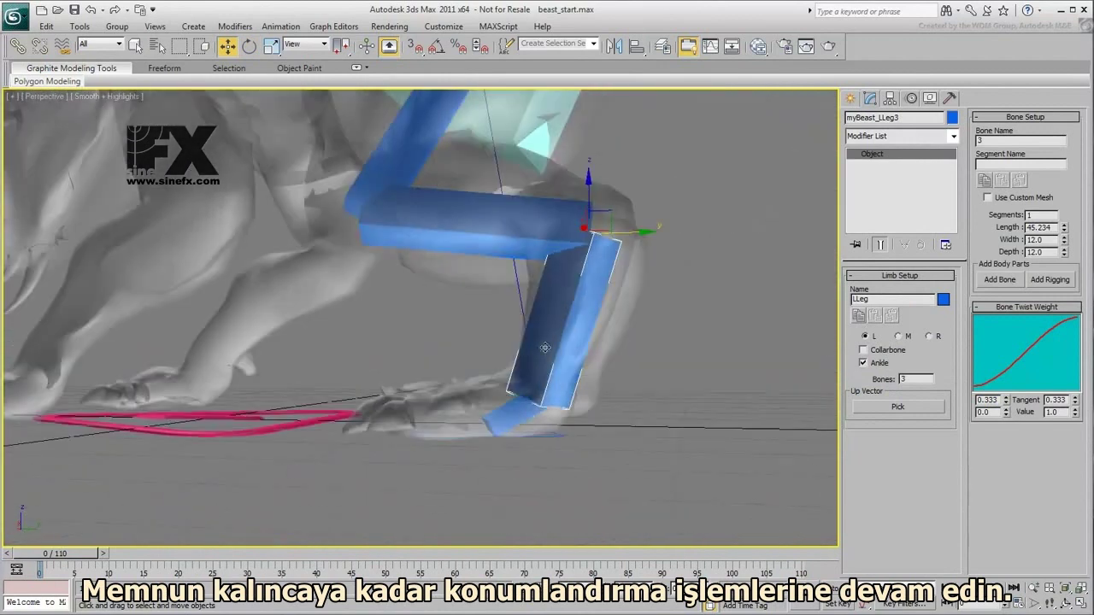
click(515, 416)
right_click(538, 352)
drag(574, 357, 574, 355)
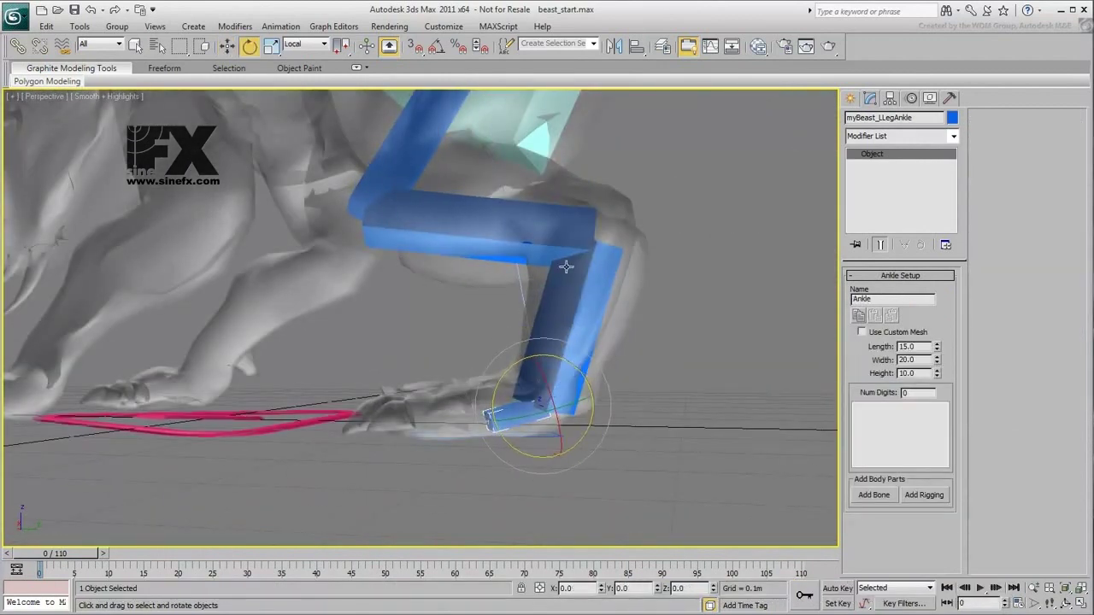
Nudge the second and third left leg bones so the knee and hock joints sit properly inside the hind leg.
key(w)
click(413, 197)
drag(383, 203, 366, 184)
drag(600, 267, 507, 400)
click(586, 419)
alt+middle_drag(507, 400, 656, 426)
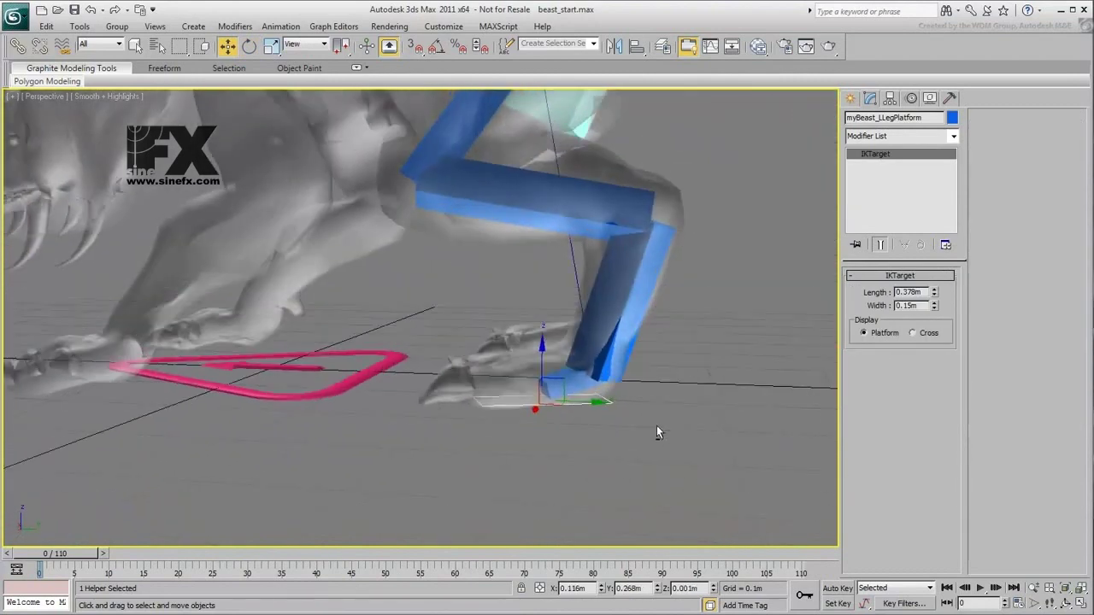
click(649, 255)
drag(670, 203, 670, 186)
click(613, 200)
alt+middle_drag(448, 182, 645, 407)
Thicken the left thigh bone to about 21.3 wide and 20.6 deep, and shift it slightly backward at the hip.
click(453, 193)
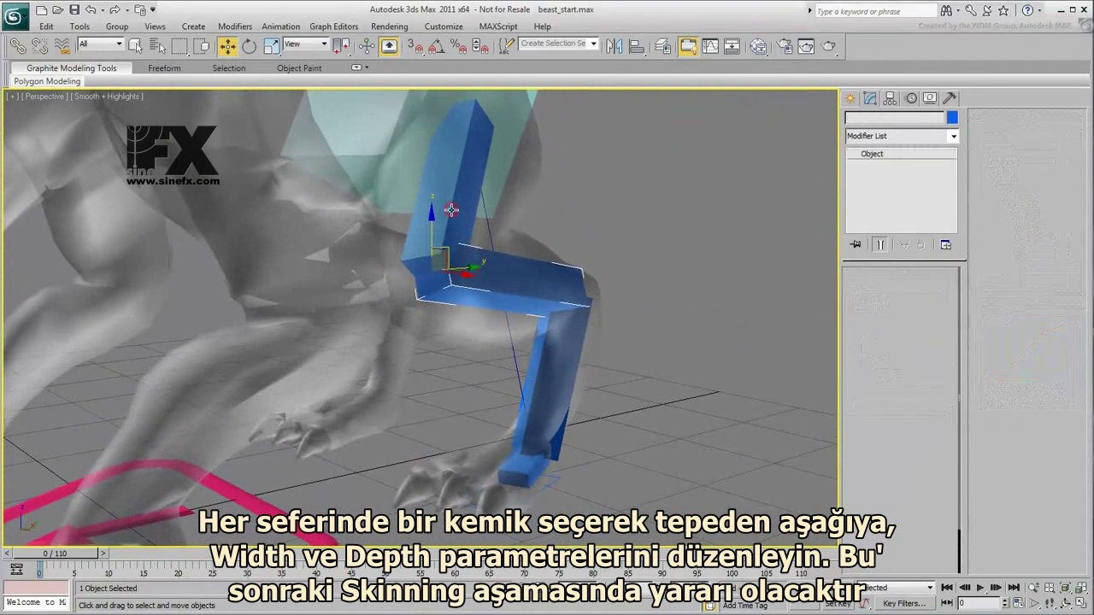
alt+middle_drag(617, 353, 540, 360)
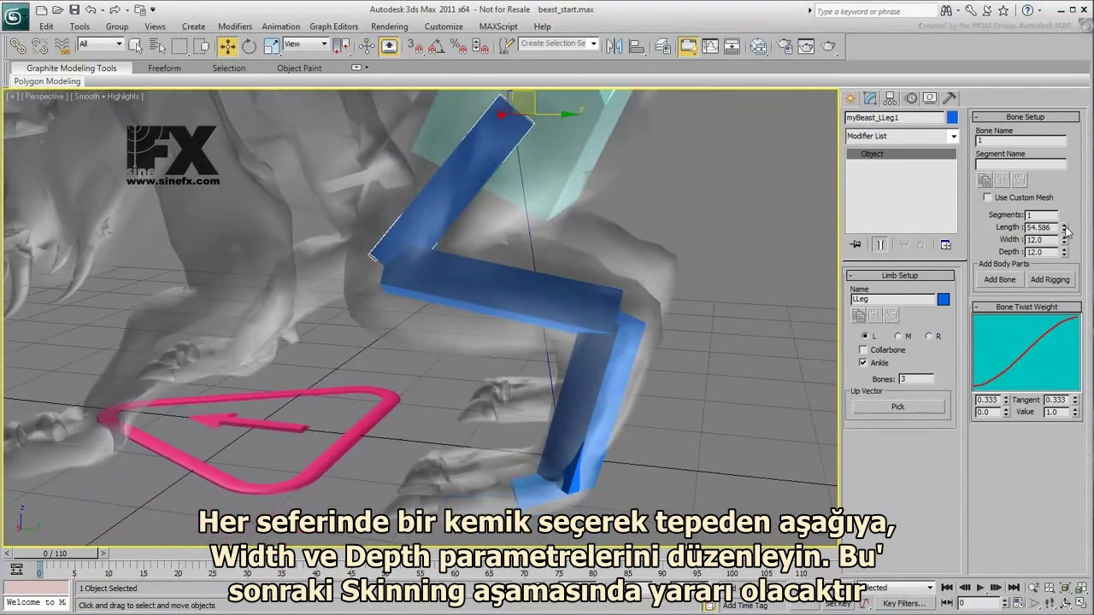
drag(1065, 245, 1065, 218)
alt+middle_drag(438, 191, 355, 220)
drag(1064, 241, 1065, 253)
alt+middle_drag(658, 273, 724, 324)
drag(1065, 255, 1058, 199)
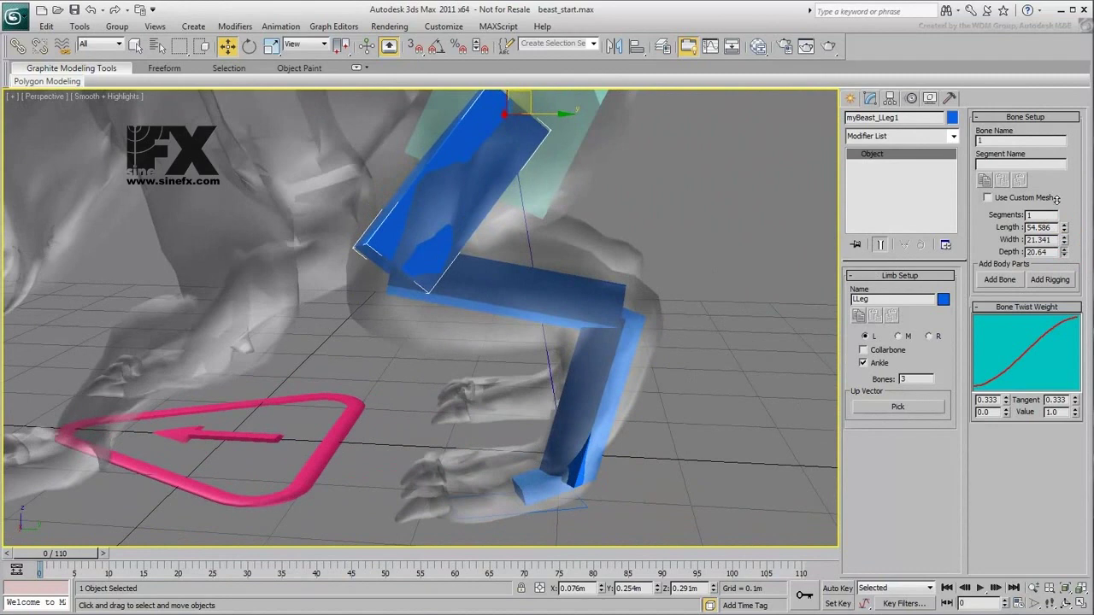
middle_drag(655, 98, 533, 250)
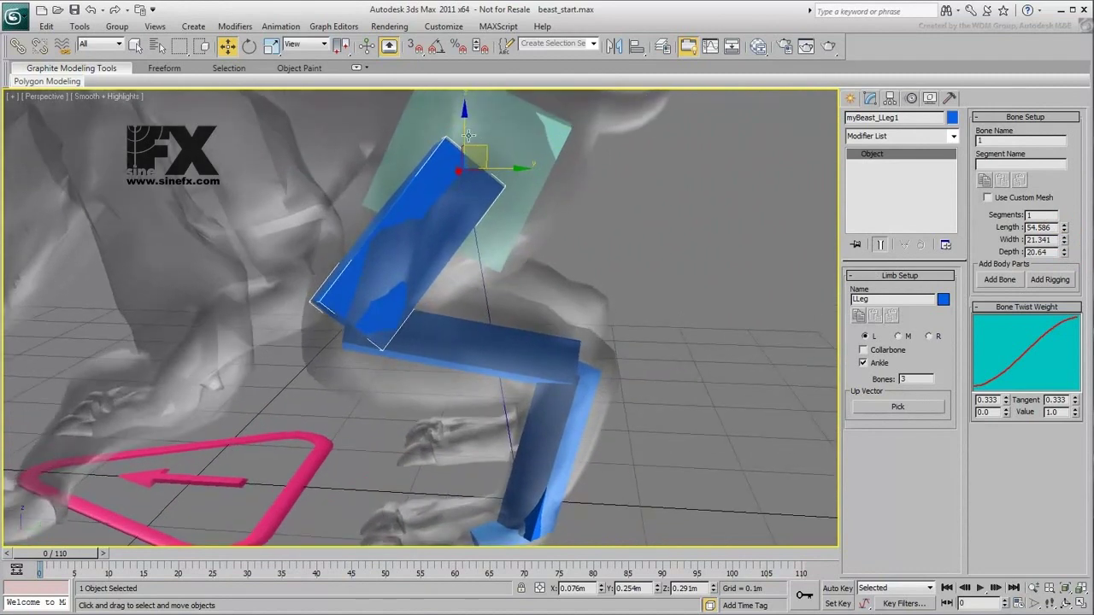
drag(485, 144, 496, 146)
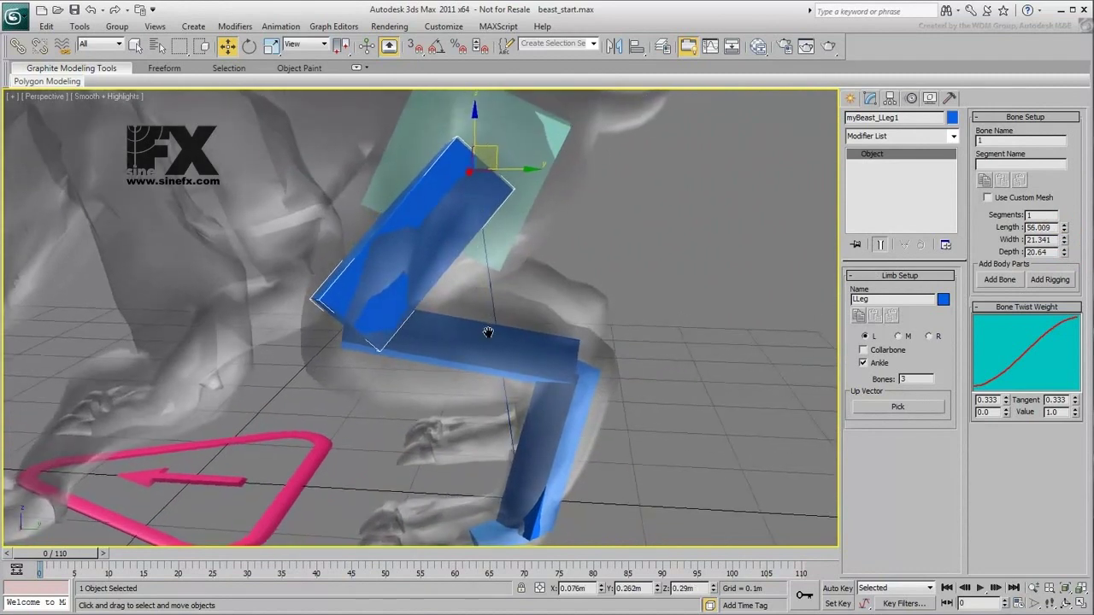
Adjust the thickness of the second and third left leg bones to fill the leg, with the second about 13.4 wide and 20.4 deep.
middle_drag(488, 330, 469, 290)
click(470, 303)
drag(1064, 242, 1064, 194)
alt+middle_drag(608, 356, 645, 346)
middle_drag(596, 436, 556, 380)
click(525, 342)
mouse_move(1065, 240)
mouse_down()
mouse_move(1065, 225)
mouse_move(1064, 237)
mouse_up()
alt+middle_drag(641, 329, 757, 335)
Resize the left ankle bone to length 19.8, width 37.7 and height 16.6, and move and rotate it to fit the paw.
click(537, 433)
alt+middle_drag(560, 458, 474, 468)
drag(938, 346, 935, 322)
drag(556, 433, 544, 439)
alt+middle_drag(419, 453, 470, 462)
drag(937, 360, 937, 236)
drag(937, 373, 937, 331)
alt+middle_drag(688, 432, 571, 393)
key(e)
drag(568, 377, 573, 385)
key(w)
Give the left ankle 3 digits.
alt+middle_drag(574, 386, 791, 437)
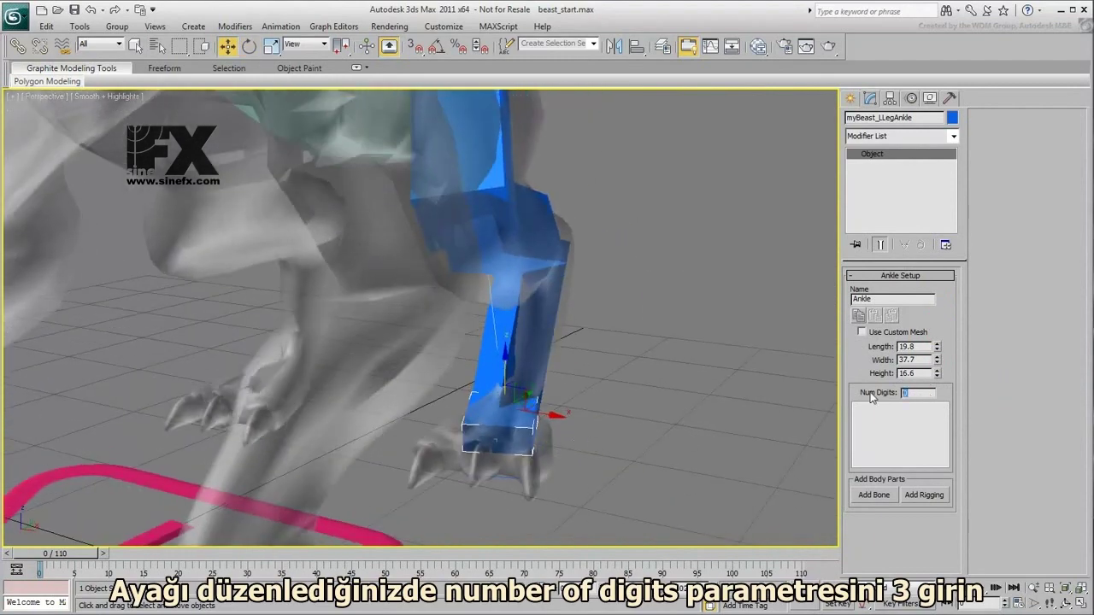
text(3)
key(Return)
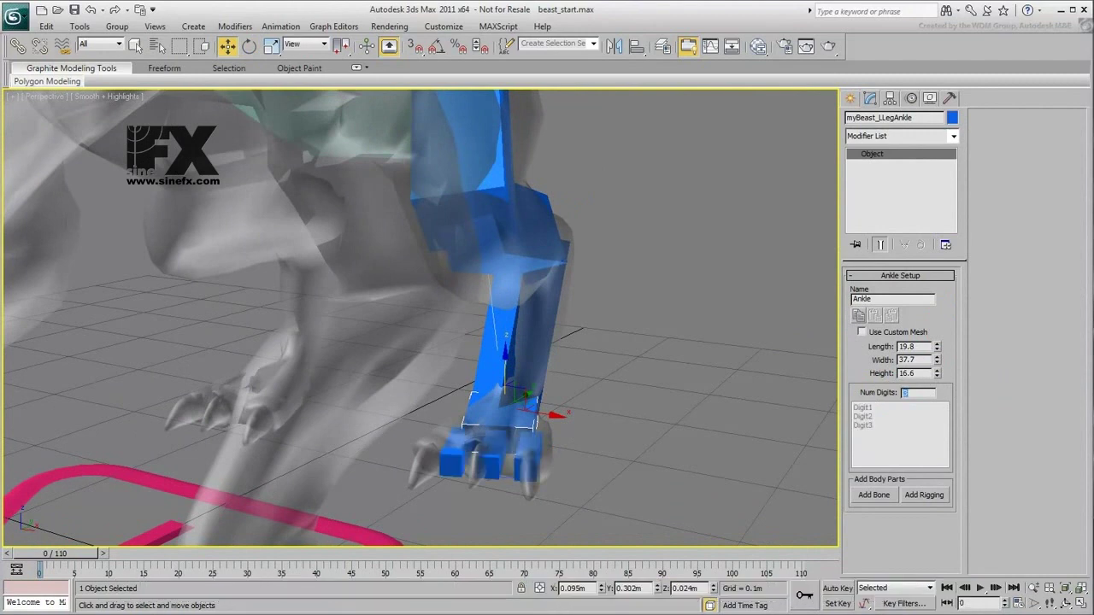
Align Digit3 of the left foot with the beast's toe by rotating its first bone, and lengthen that bone.
alt+middle_drag(600, 432, 576, 473)
scroll(575, 473, up, 3)
click(554, 376)
right_click(565, 385)
click(586, 411)
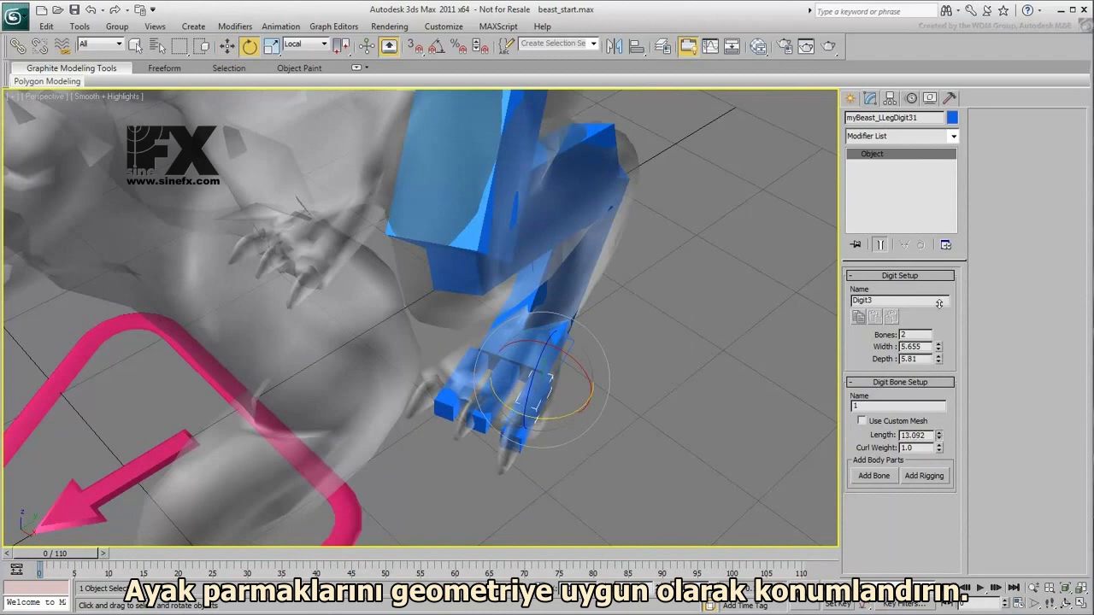
drag(938, 435, 936, 387)
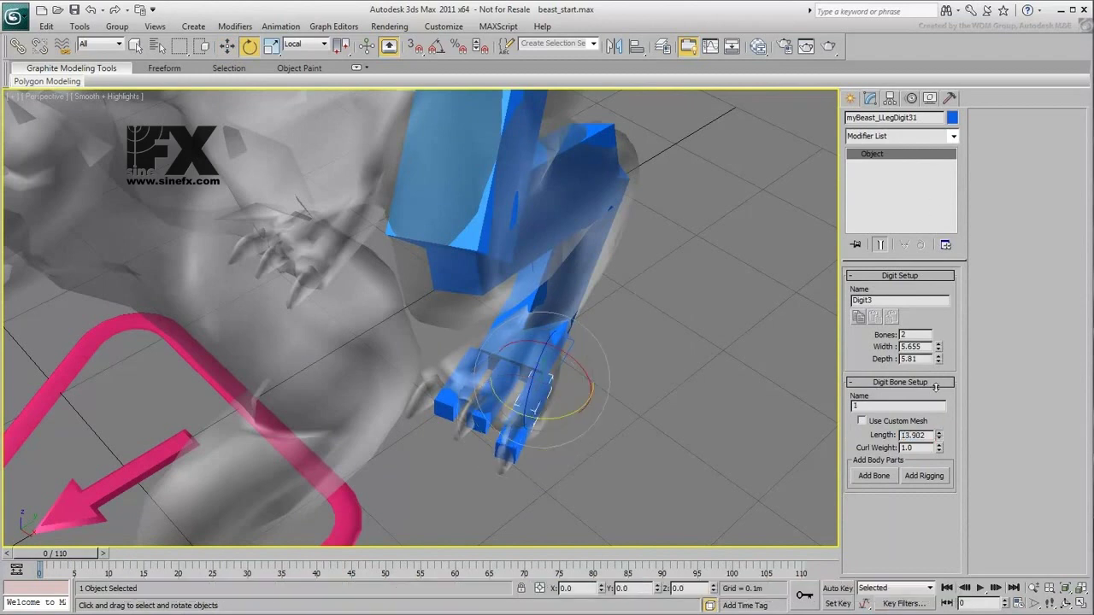
Lengthen the first bone of the left foot's middle toe to about 16.8.
click(507, 378)
drag(939, 436, 939, 398)
click(476, 424)
click(506, 395)
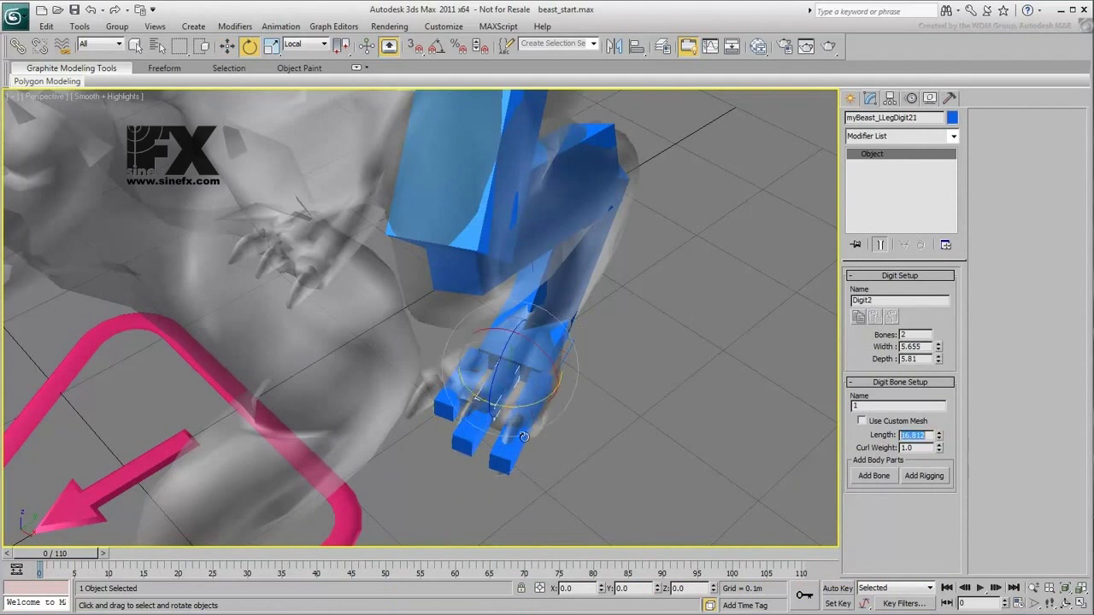
Rotate the left foot's remaining toes to follow the paw, and lengthen the innermost toe to match the mesh.
alt+middle_drag(508, 400, 552, 441)
drag(528, 398, 451, 403)
click(463, 396)
drag(939, 435, 939, 275)
click(492, 374)
drag(518, 381, 523, 398)
alt+middle_drag(523, 399, 431, 423)
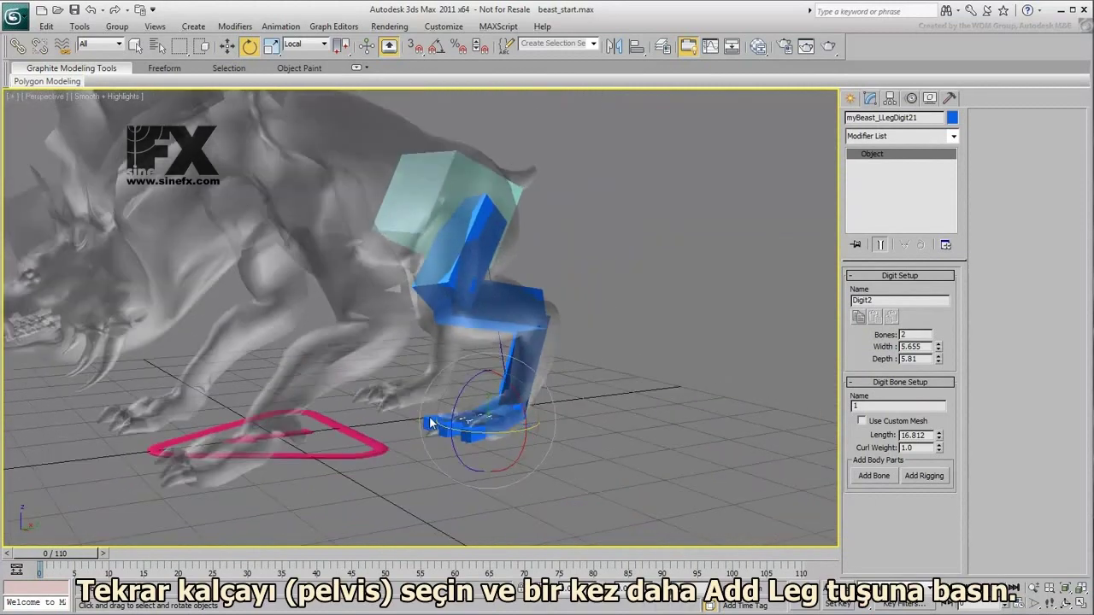
Add a second leg to the pelvis as the right hind leg.
click(425, 214)
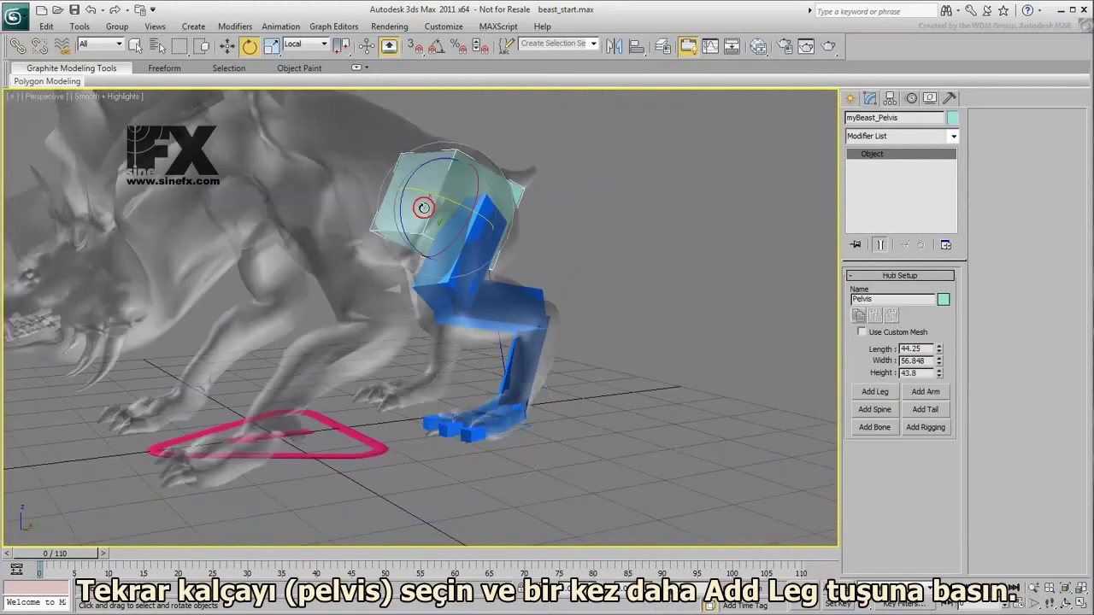
click(870, 392)
alt+middle_drag(451, 494, 411, 458)
scroll(397, 344, up, 3)
Move the right leg's IK platform so the foot lines up with the beast's right hind paw.
click(398, 342)
key(w)
click(324, 449)
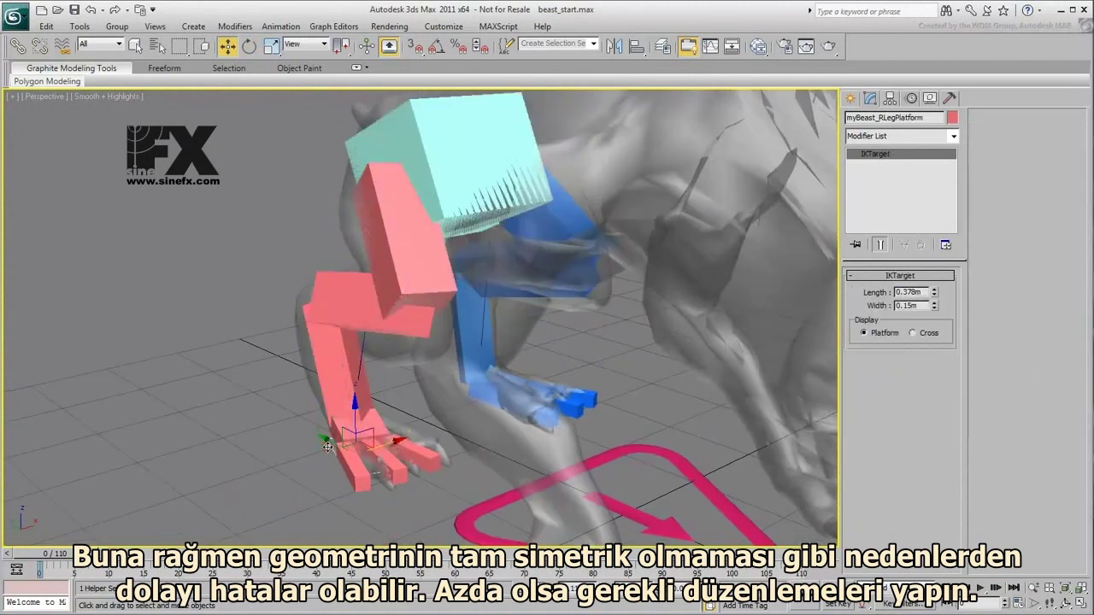
right_click(374, 487)
click(376, 502)
right_click(372, 490)
click(373, 490)
drag(392, 449, 405, 444)
Shift the right ankle bone sideways to fit the right hind paw, and select the right leg's platform for rotation.
click(340, 301)
alt+middle_drag(340, 301, 384, 392)
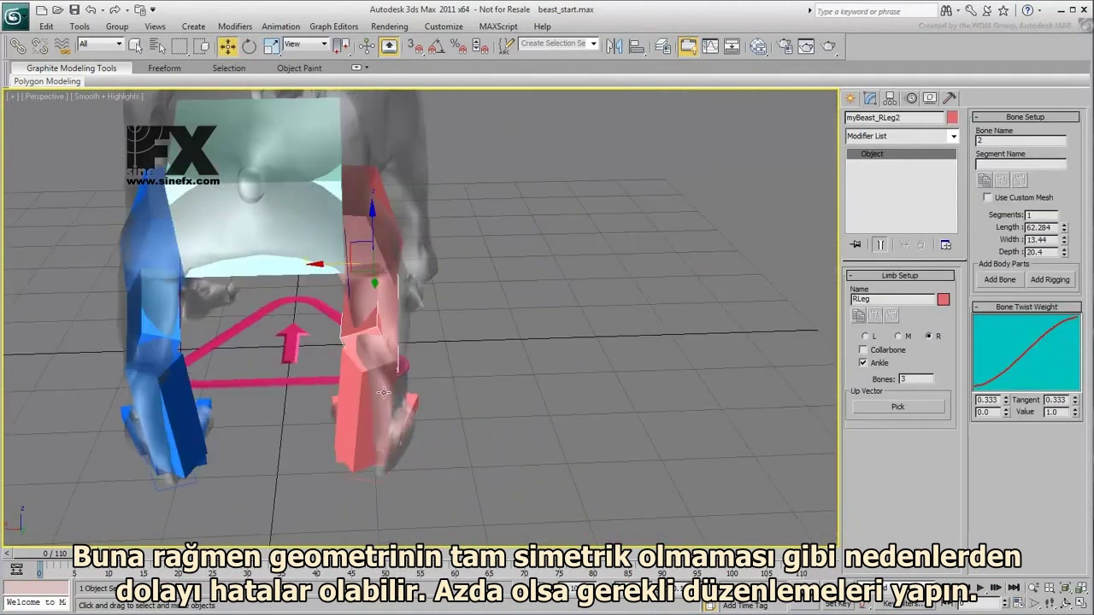
click(384, 473)
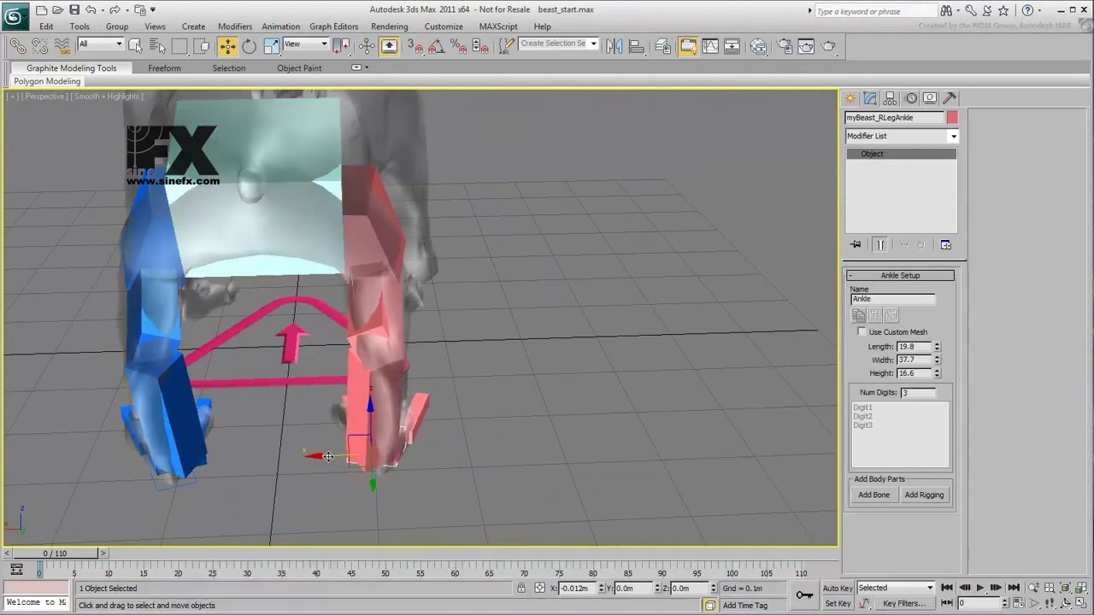
key(e)
click(398, 481)
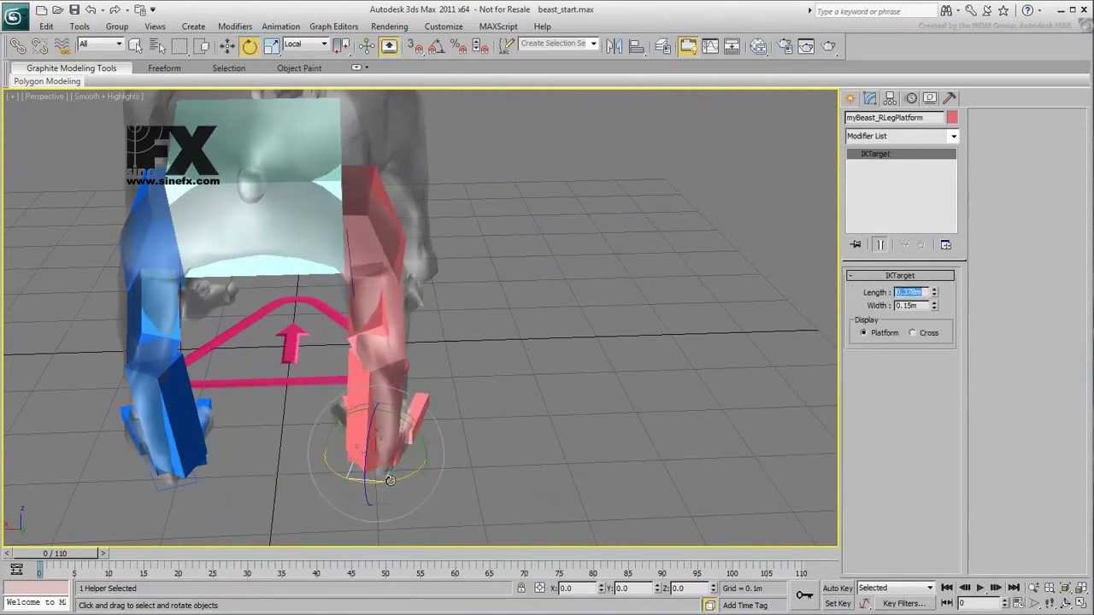
Add a spine to the pelvis and rename the hub at its far end Torso.
alt+middle_drag(397, 480, 402, 348)
scroll(402, 376, down, 5)
click(428, 253)
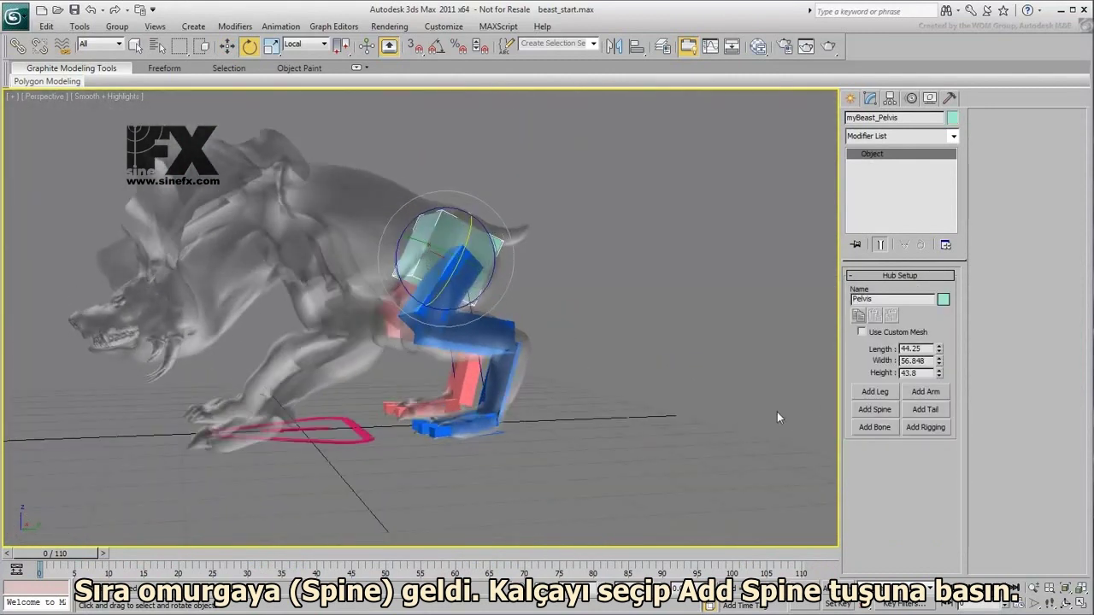
click(875, 409)
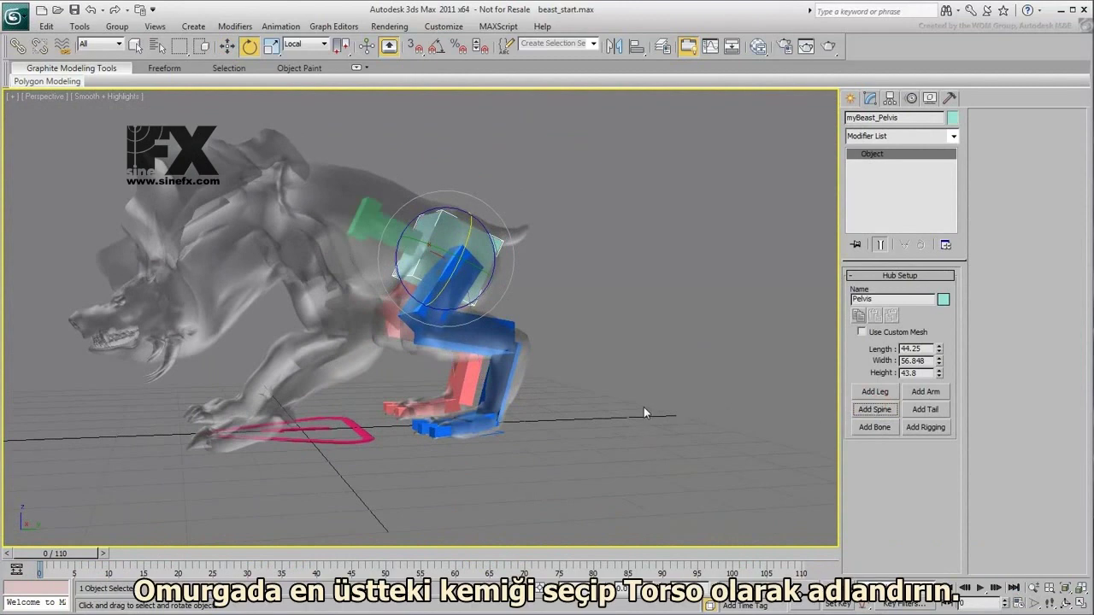
click(359, 224)
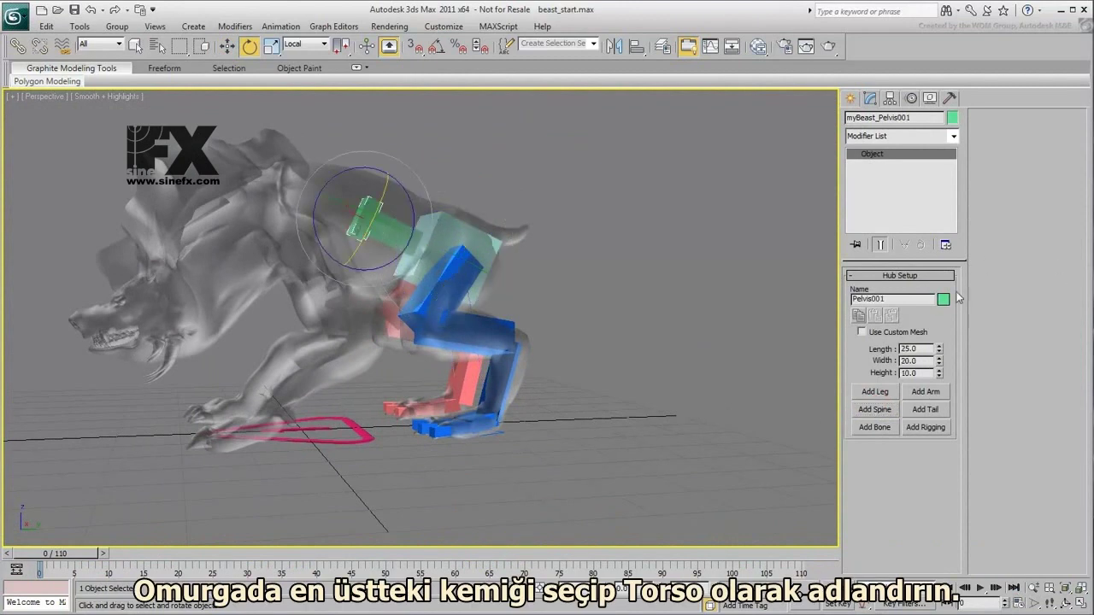
double_click(889, 301)
text(Torso)
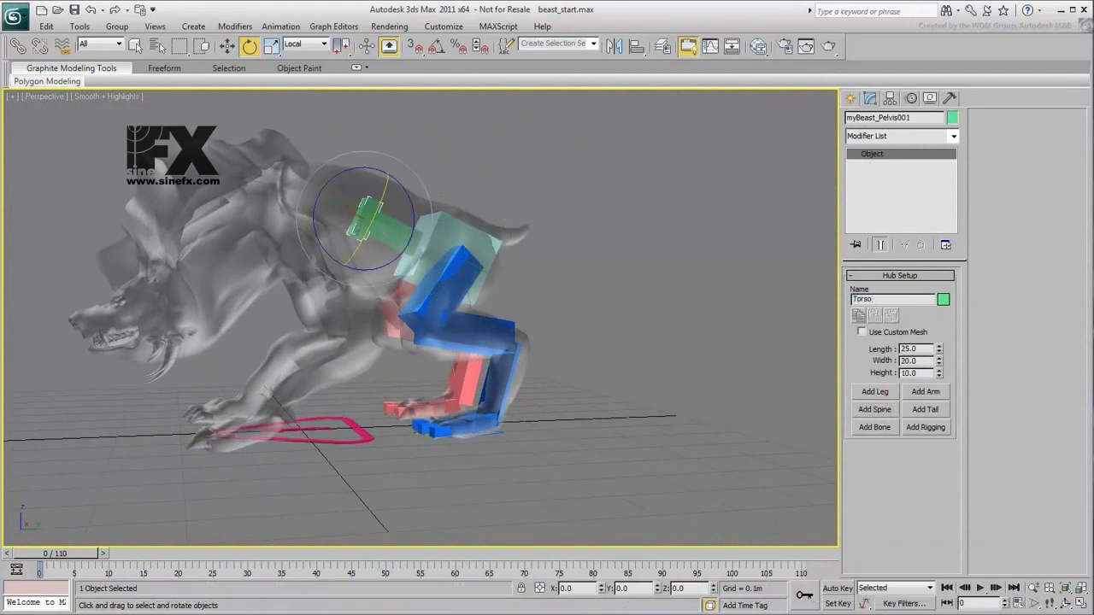
Move and rotate the Torso hub into the beast's chest so the spine follows the back.
middle_drag(667, 294, 600, 320)
right_click(599, 320)
click(621, 331)
drag(471, 274, 352, 215)
right_click(366, 262)
click(367, 251)
right_click(366, 280)
click(378, 296)
drag(356, 299, 369, 219)
key(e)
key(w)
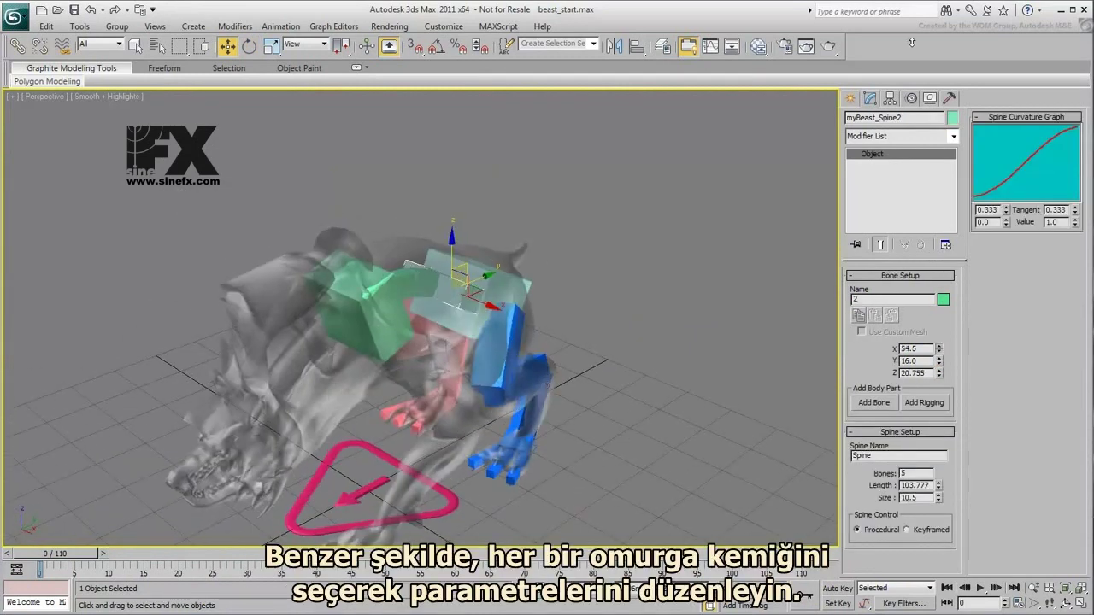
Enlarge the individual spine bones to fill the beast's body, setting the fifth bone to about X 52.1 and Y 43.
drag(939, 361, 941, 246)
click(431, 275)
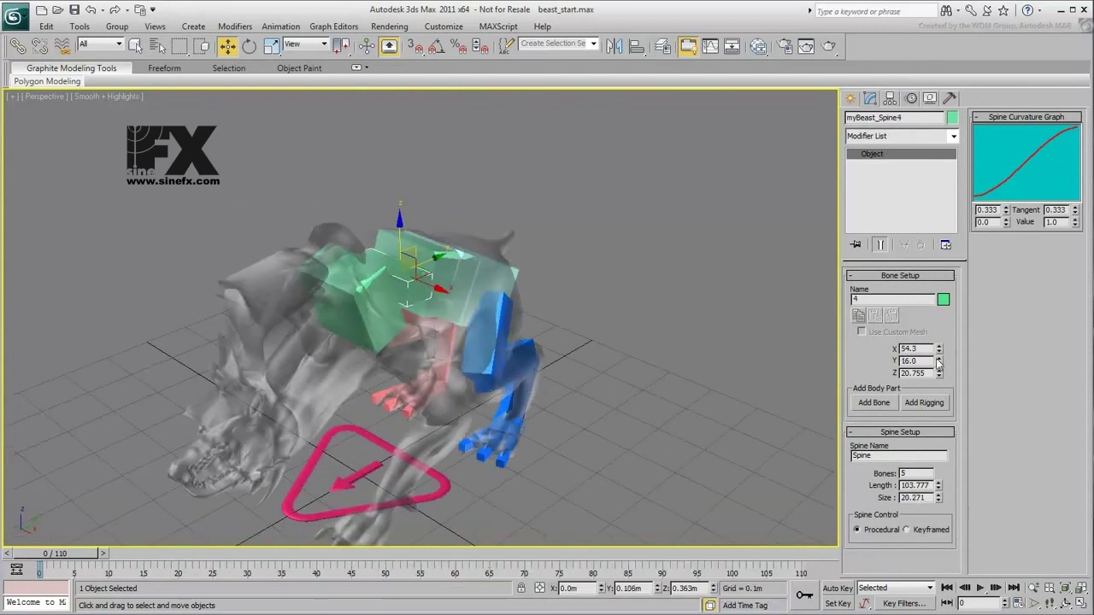
drag(940, 359, 934, 244)
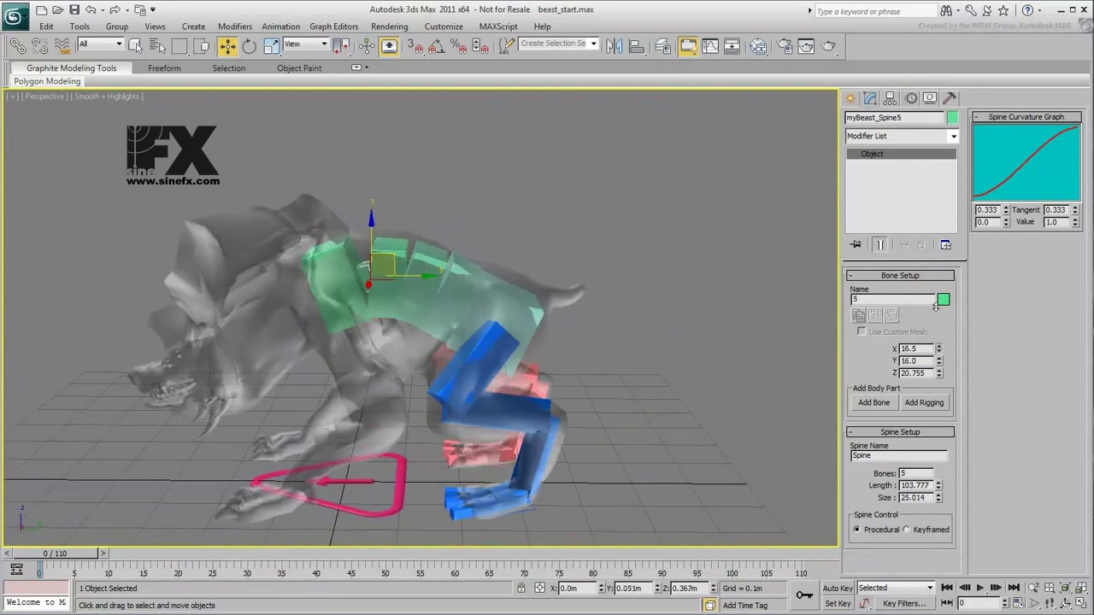
drag(933, 58, 940, 256)
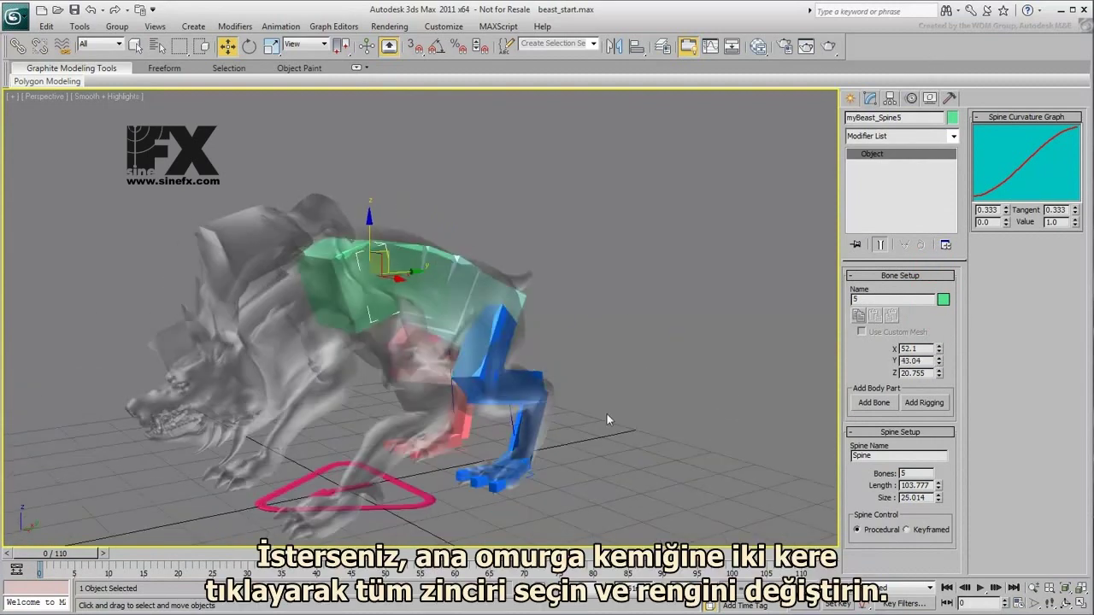
Select the whole spine chain including the torso and change its object color to yellow.
double_click(456, 299)
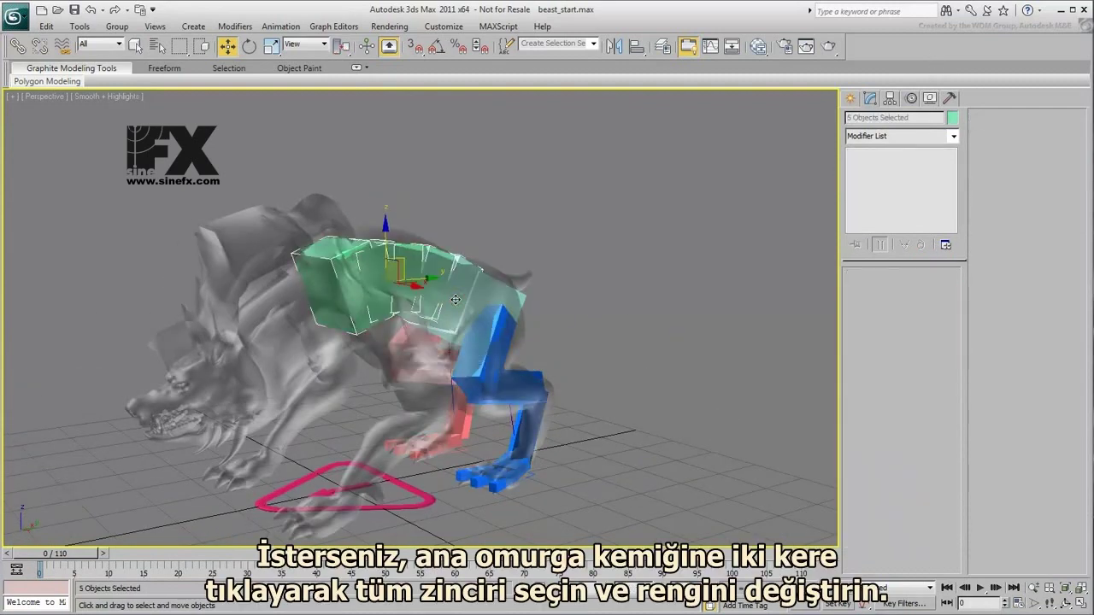
click(953, 118)
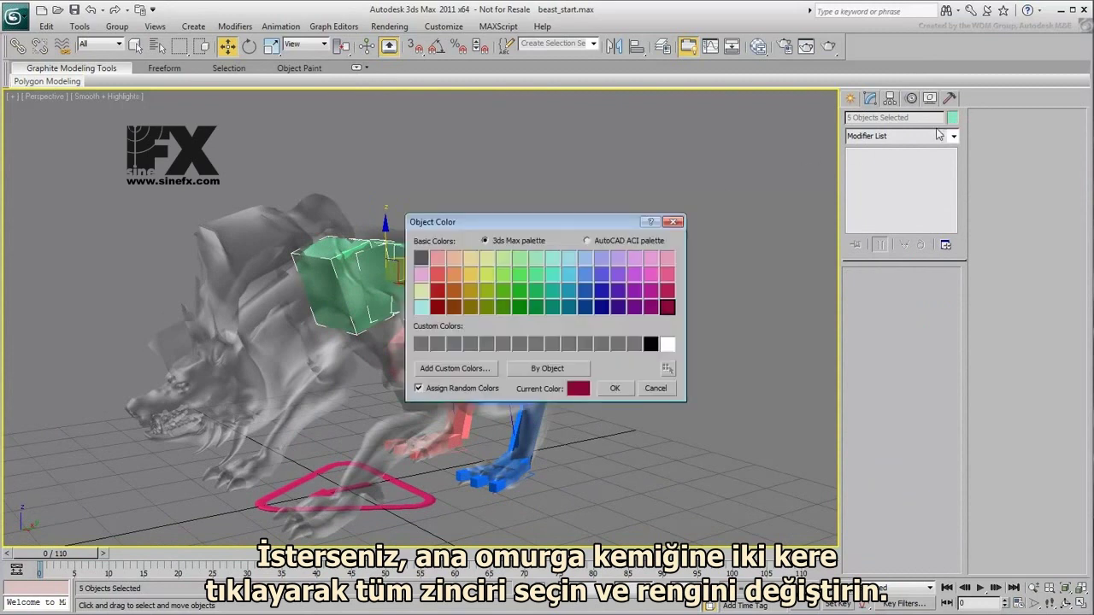
click(469, 275)
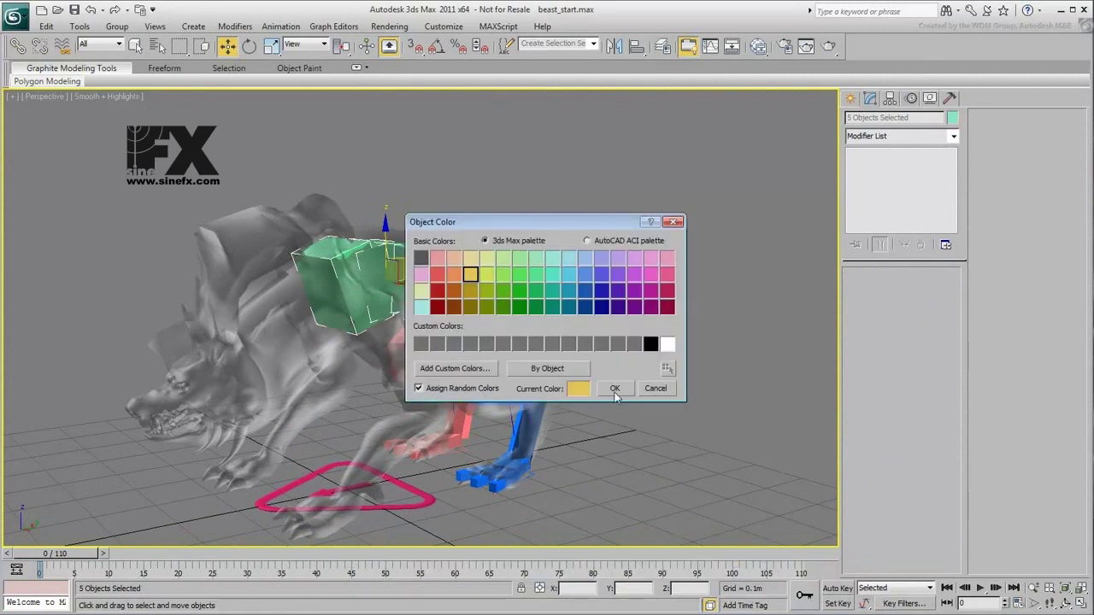
click(614, 391)
click(640, 340)
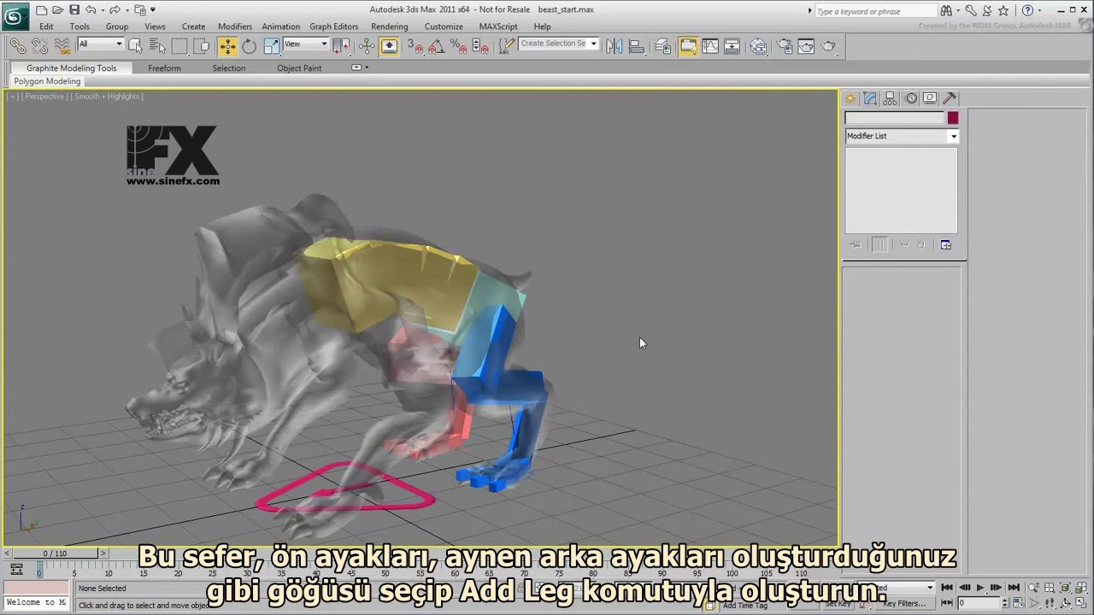
Add a leg to the Torso hub as the left front leg and enable its collarbone.
click(350, 296)
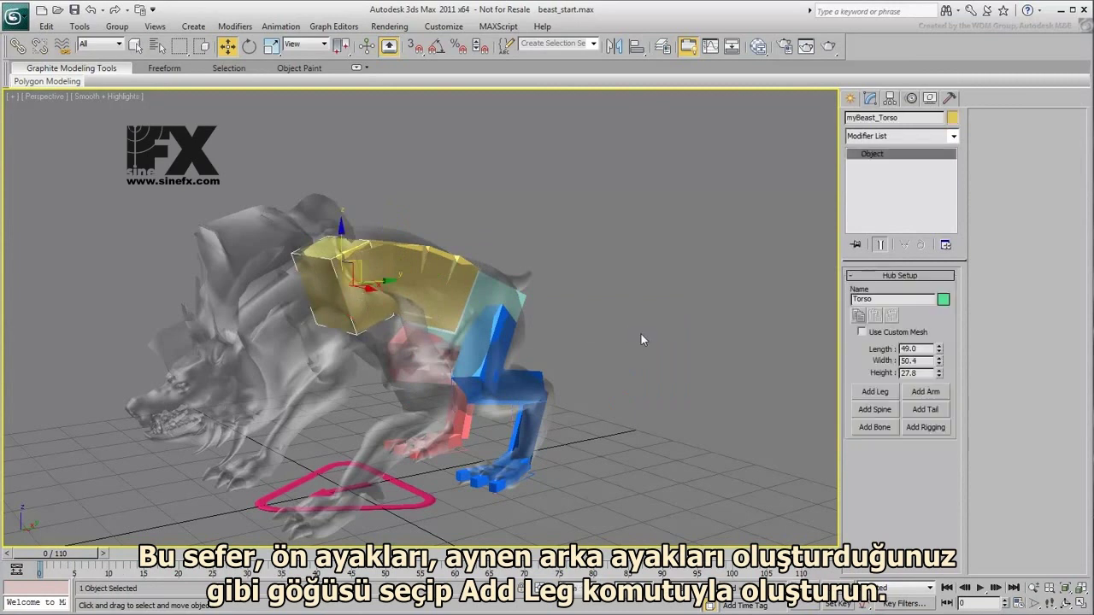
click(874, 393)
alt+middle_drag(444, 520, 475, 438)
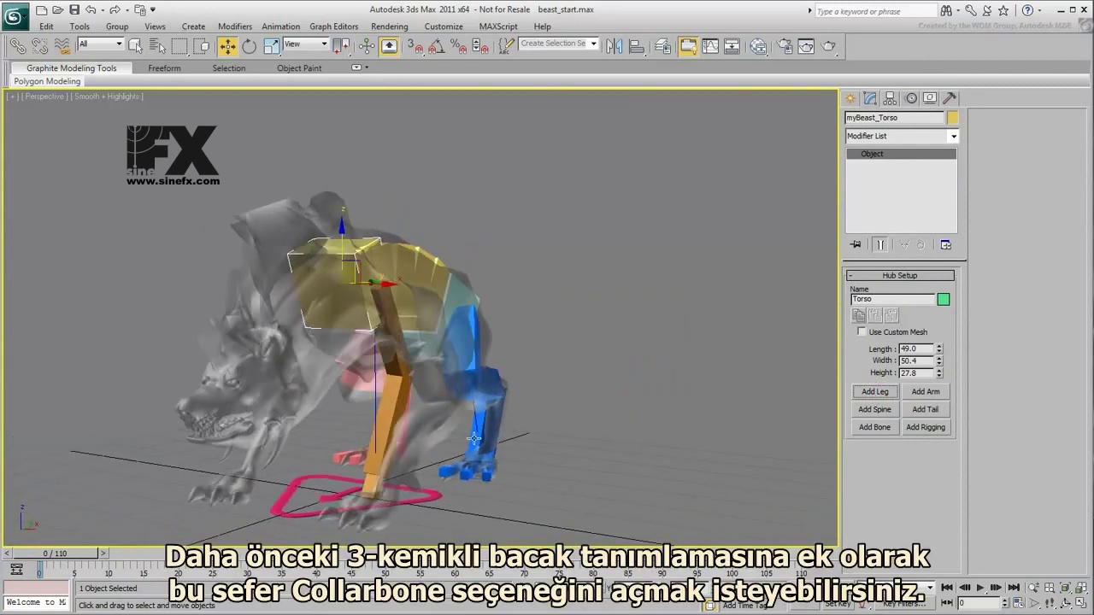
click(402, 359)
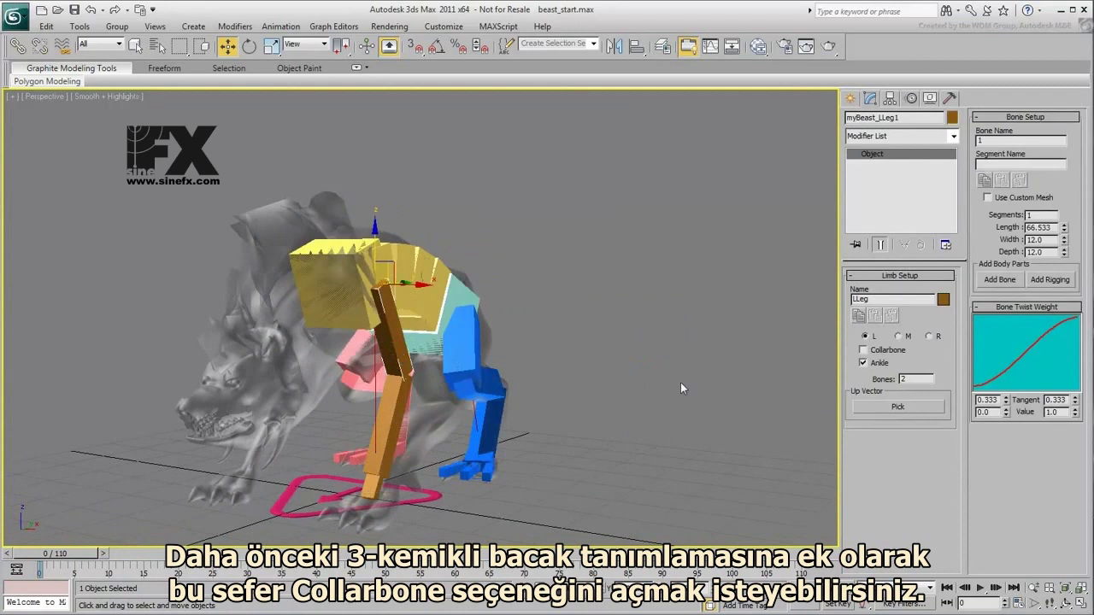
click(864, 351)
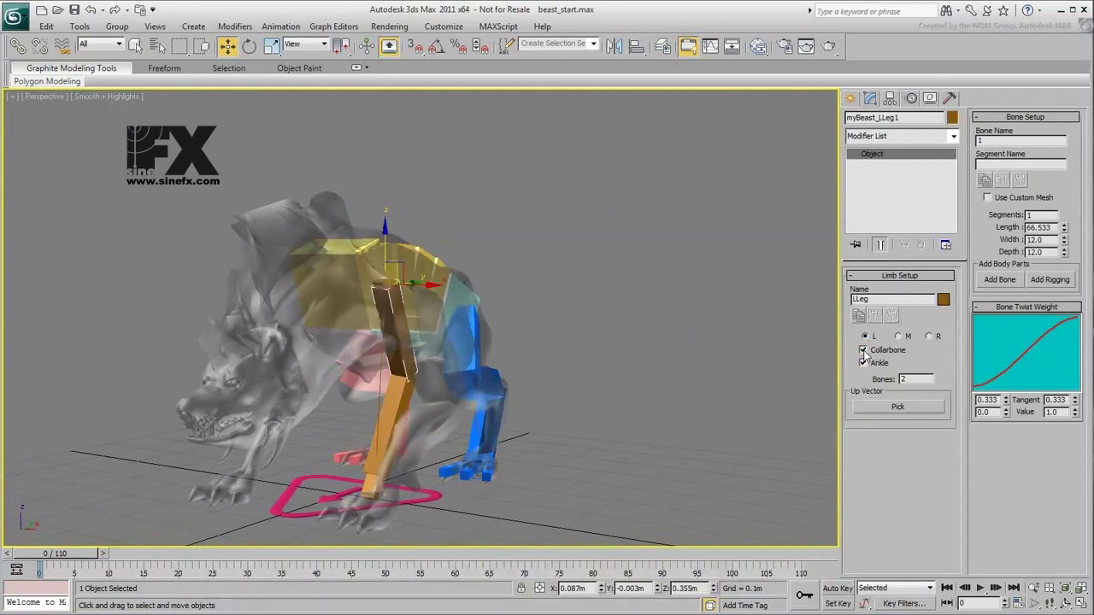
Shift the left front leg's collarbone into place at the beast's shoulder.
alt+middle_drag(417, 338, 420, 353)
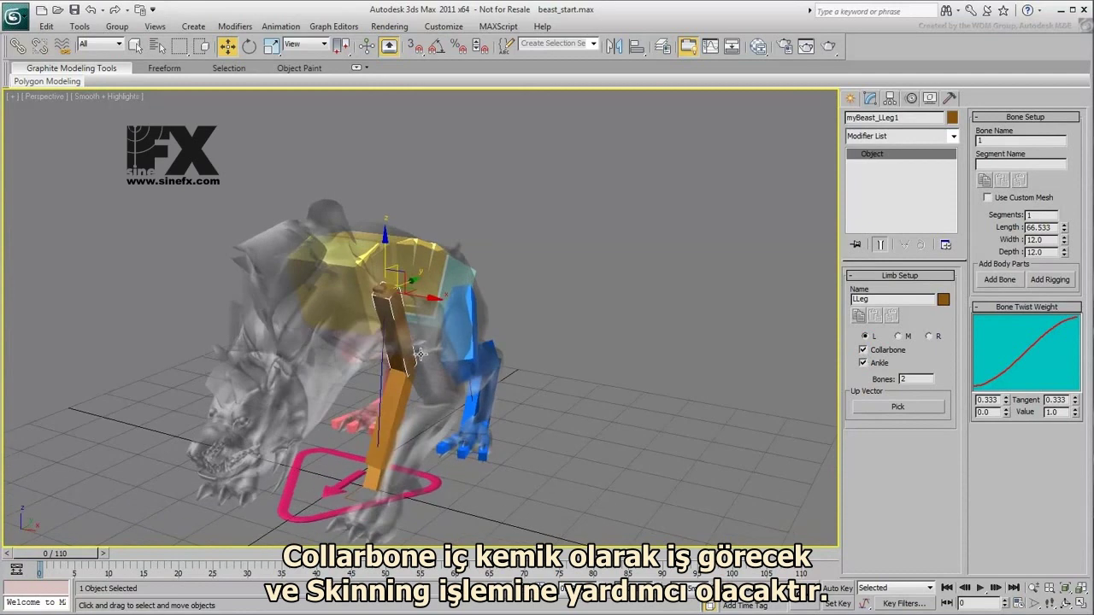
click(377, 288)
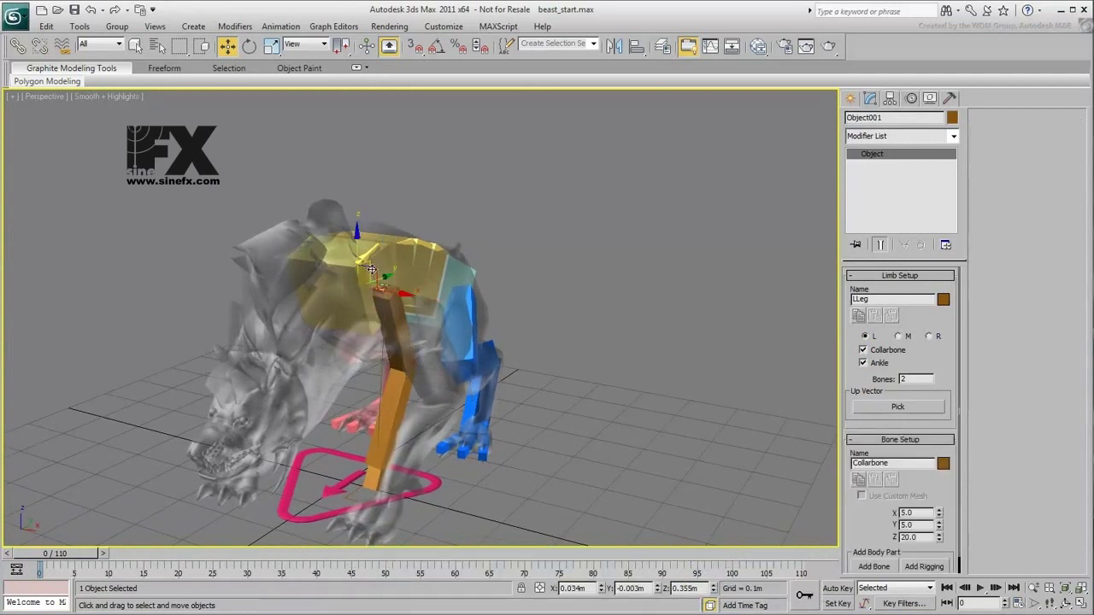
mouse_move(386, 277)
mouse_down()
mouse_move(337, 296)
mouse_move(395, 276)
mouse_move(385, 283)
mouse_up()
right_click(385, 283)
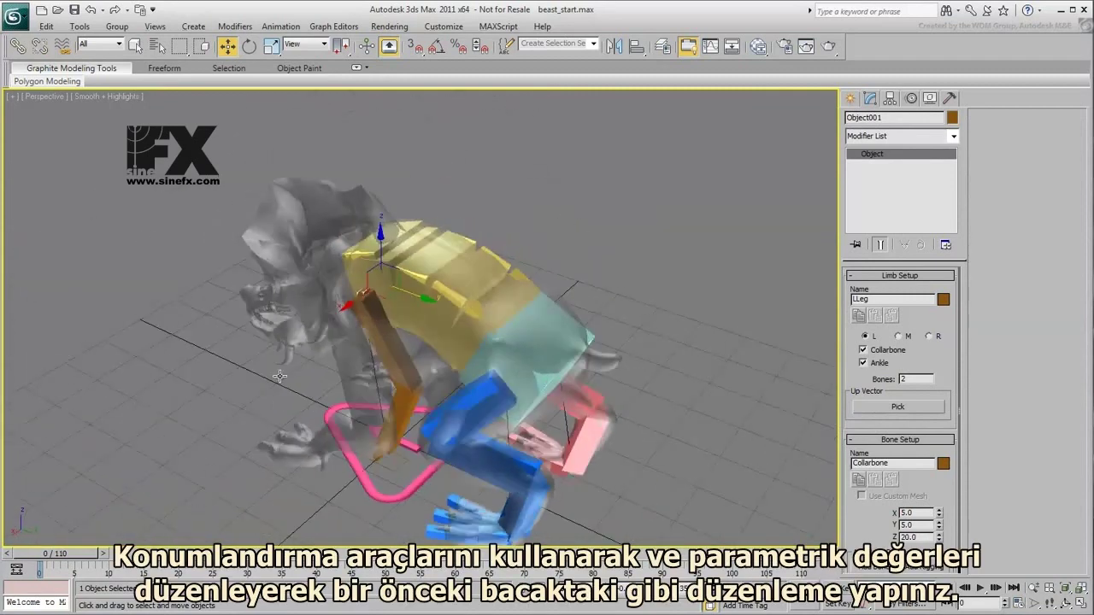
Give the left front leg three bones and arrange them along the beast's front limb.
click(392, 322)
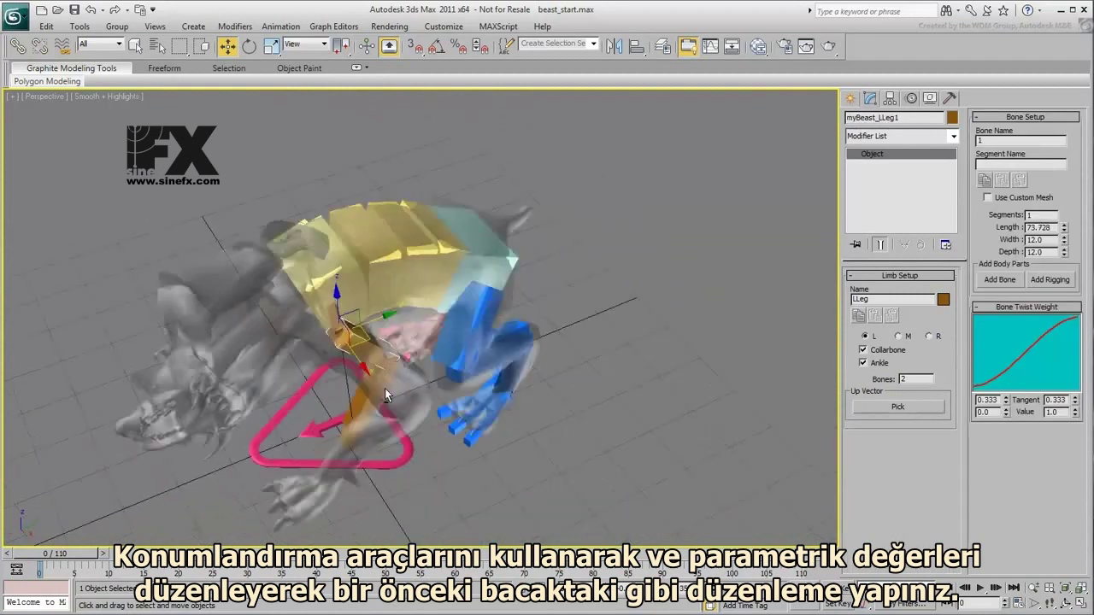
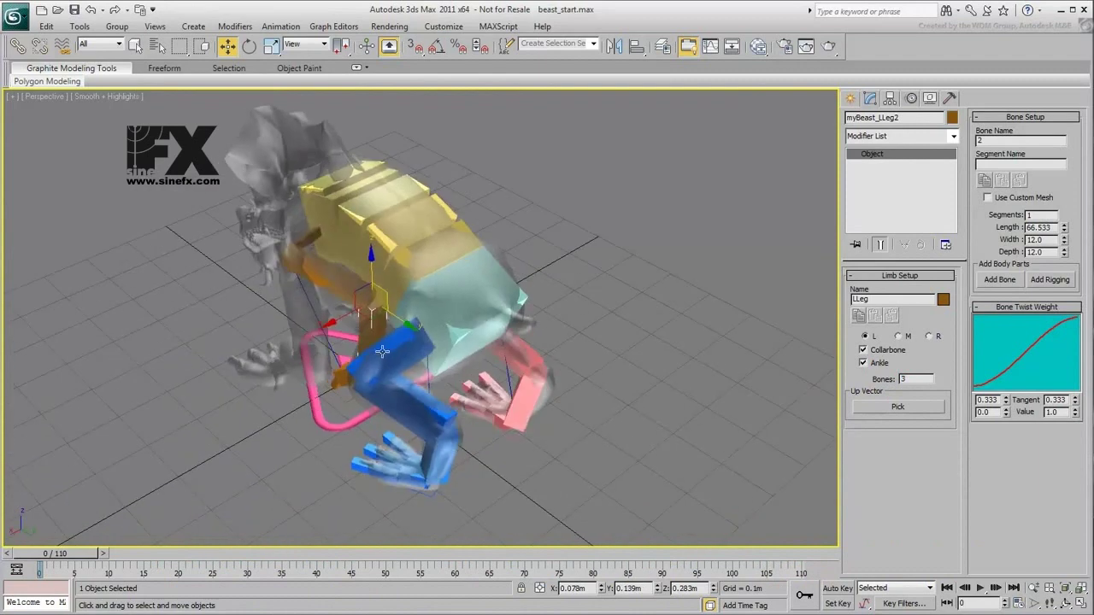
alt+middle_drag(278, 376, 342, 358)
drag(390, 275, 346, 347)
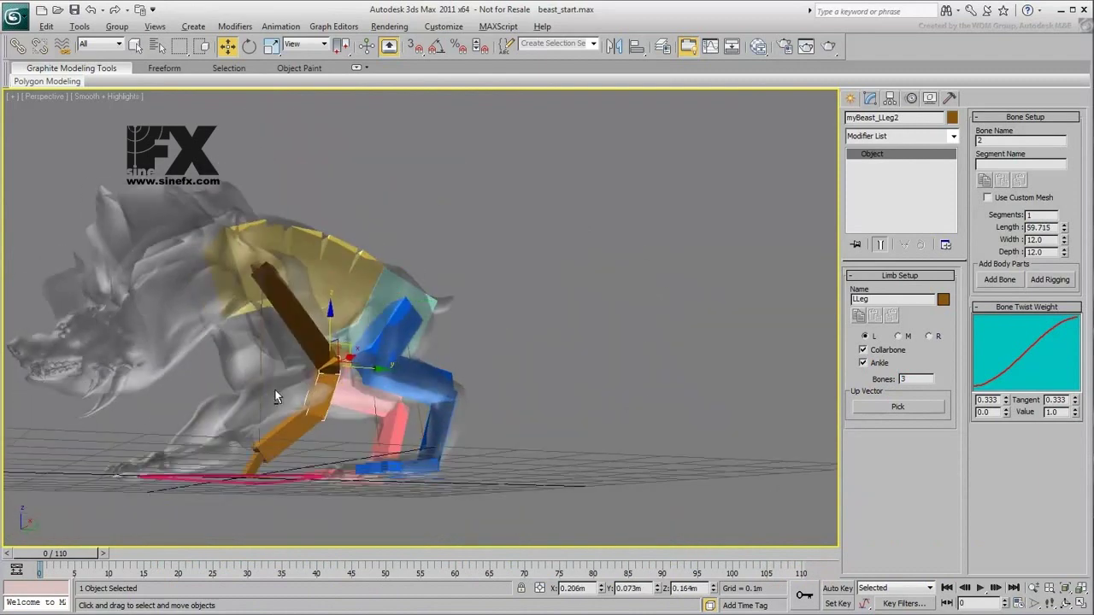
alt+middle_drag(276, 396, 359, 382)
drag(435, 371, 379, 372)
alt+middle_drag(369, 389, 303, 437)
drag(318, 376, 334, 379)
alt+middle_drag(333, 379, 385, 419)
Move the left front leg's foot platform under the beast's left front paw.
click(276, 485)
alt+middle_drag(277, 484, 460, 441)
right_click(477, 443)
mouse_move(460, 440)
mouse_down()
mouse_move(477, 443)
mouse_move(462, 468)
mouse_move(477, 442)
mouse_up()
click(494, 465)
right_click(462, 468)
click(489, 482)
alt+middle_drag(477, 442, 359, 411)
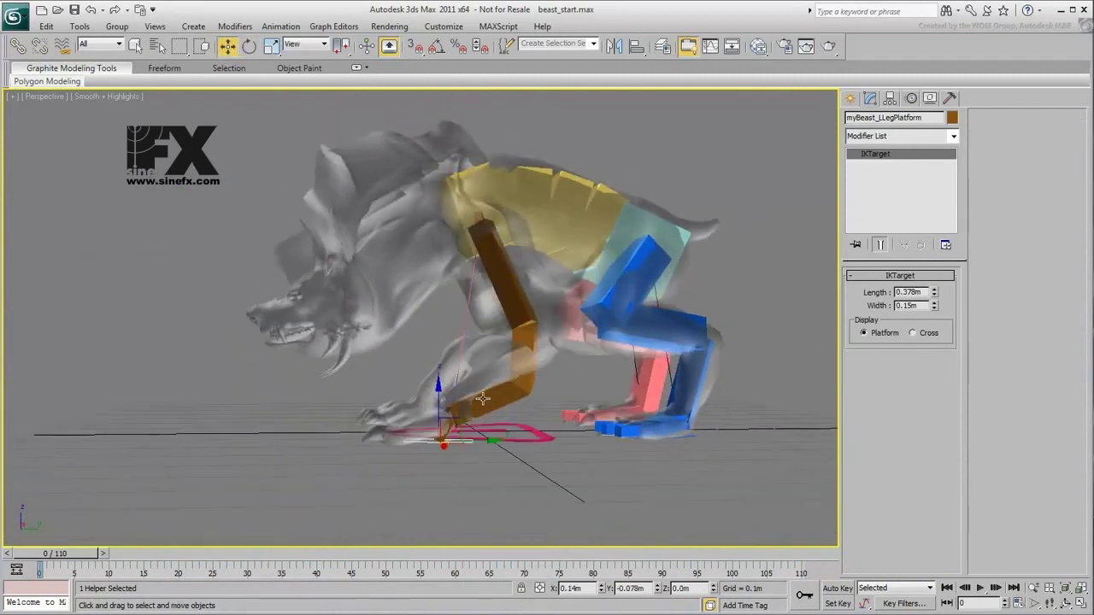
Reposition the left front leg's middle and lower bones to follow the limb from several view angles.
click(481, 398)
alt+middle_drag(481, 398, 601, 484)
alt+middle_drag(501, 363, 502, 410)
drag(500, 348, 515, 367)
alt+middle_drag(516, 366, 596, 395)
click(556, 343)
drag(583, 327, 566, 327)
alt+middle_drag(614, 428, 486, 416)
alt+middle_drag(530, 331, 486, 448)
Orient the left front ankle and move its foot platform further forward into the paw.
click(468, 454)
click(468, 448)
key(e)
scroll(479, 479, up, 3)
alt+middle_drag(486, 490, 468, 419)
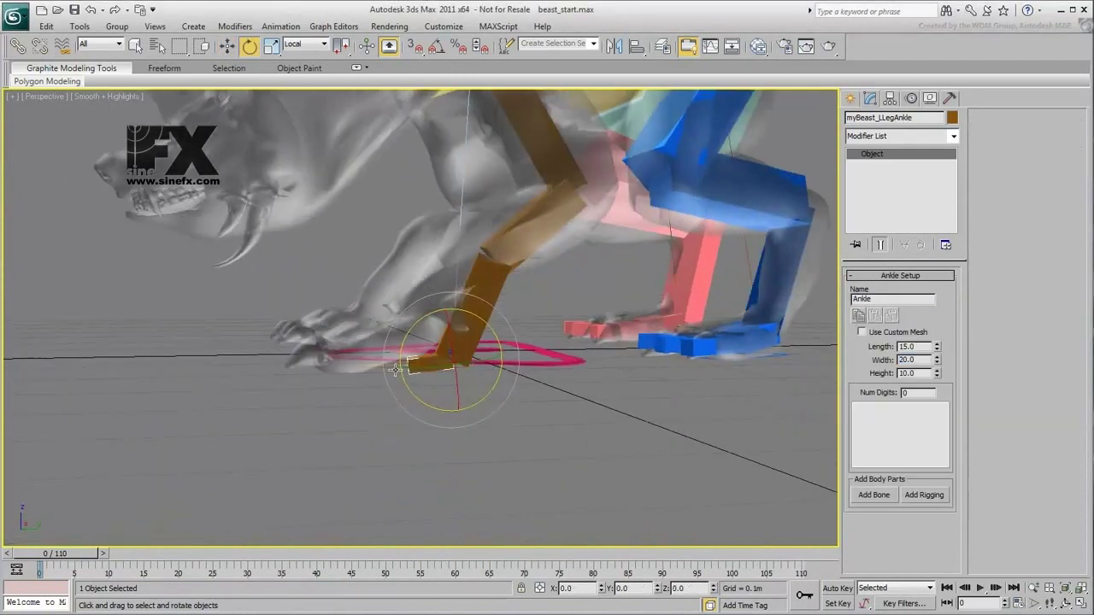
click(446, 369)
right_click(447, 373)
click(464, 387)
drag(461, 366, 395, 363)
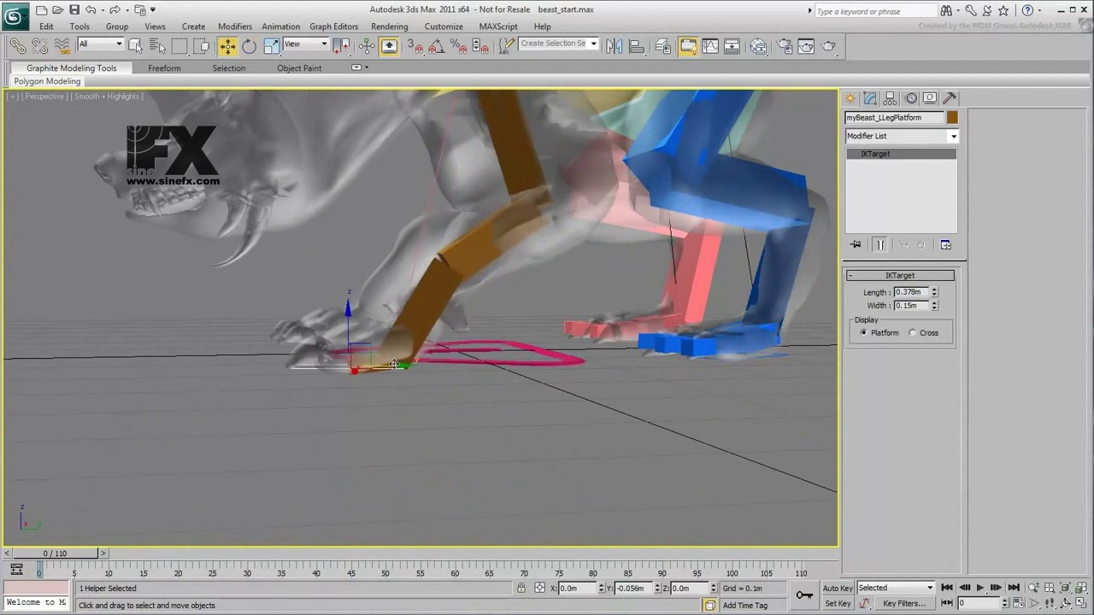
Refine the bend of the left front leg and raise the ankle slightly inside the paw.
click(522, 229)
alt+middle_drag(425, 284, 561, 220)
click(456, 315)
click(561, 220)
alt+middle_drag(462, 432, 445, 352)
click(373, 369)
drag(407, 351, 411, 336)
alt+middle_drag(425, 329, 426, 418)
Enlarge the left front leg's collarbone to fill the beast's shoulder.
click(419, 183)
alt+middle_drag(425, 466, 532, 471)
click(405, 137)
alt+middle_drag(399, 262, 504, 266)
drag(940, 515, 926, 410)
Thicken the left front leg's limb bones to fill the mesh, setting the second bone's width to 16.56.
click(478, 244)
alt+middle_drag(769, 428, 693, 385)
drag(1063, 242, 1063, 171)
alt+middle_drag(333, 329, 488, 269)
drag(1064, 239, 1064, 287)
alt+middle_drag(675, 359, 581, 342)
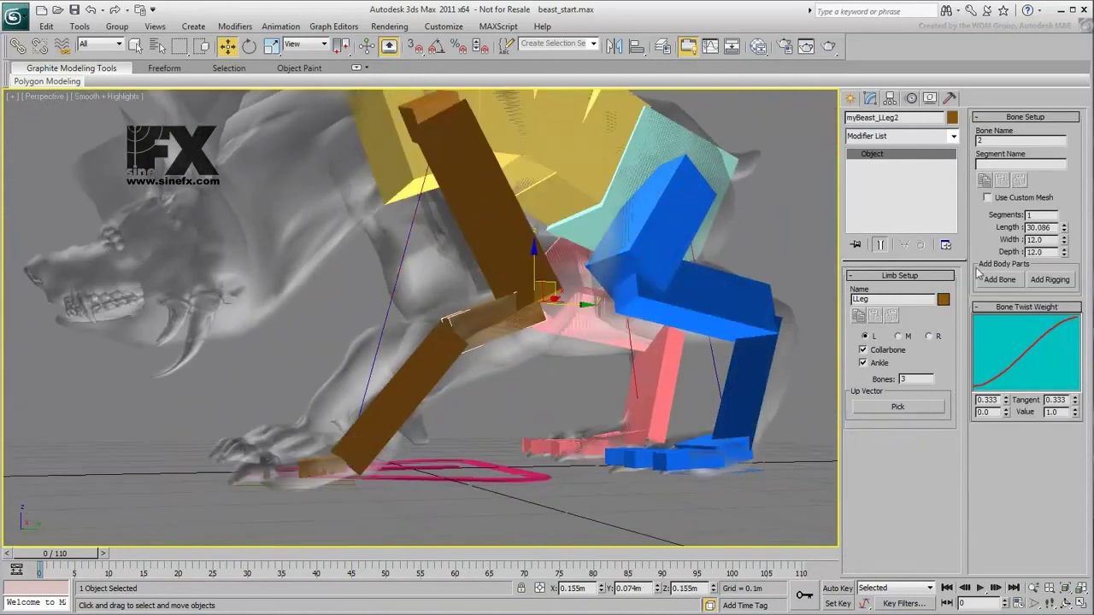
click(530, 346)
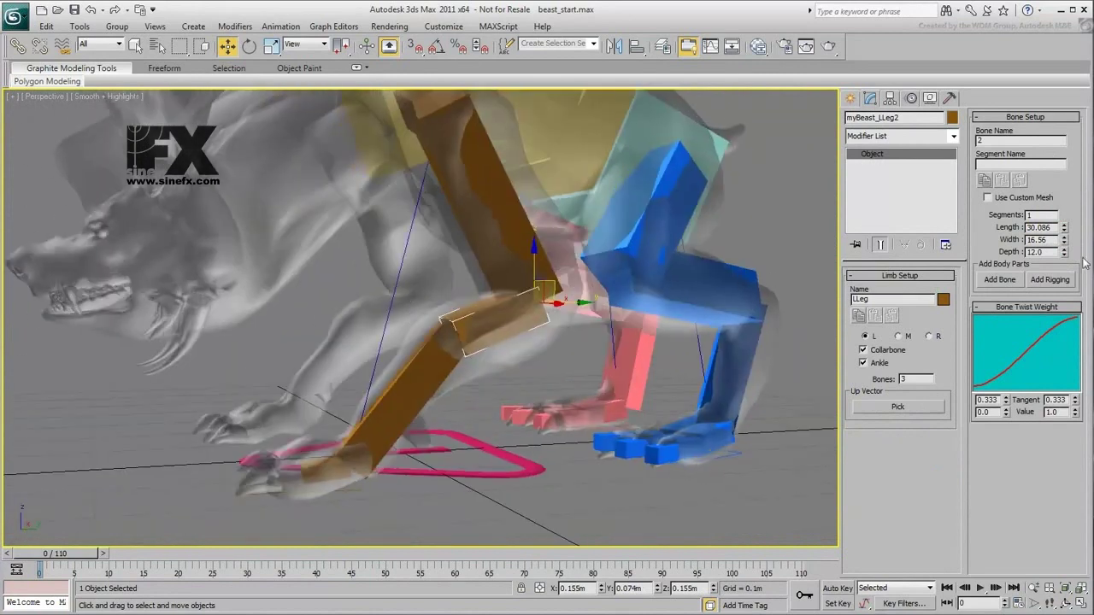
drag(1065, 227, 1065, 248)
alt+middle_drag(350, 386, 490, 371)
Resize the left front ankle to fill the paw and give it three digits.
click(376, 439)
alt+middle_drag(640, 299, 662, 377)
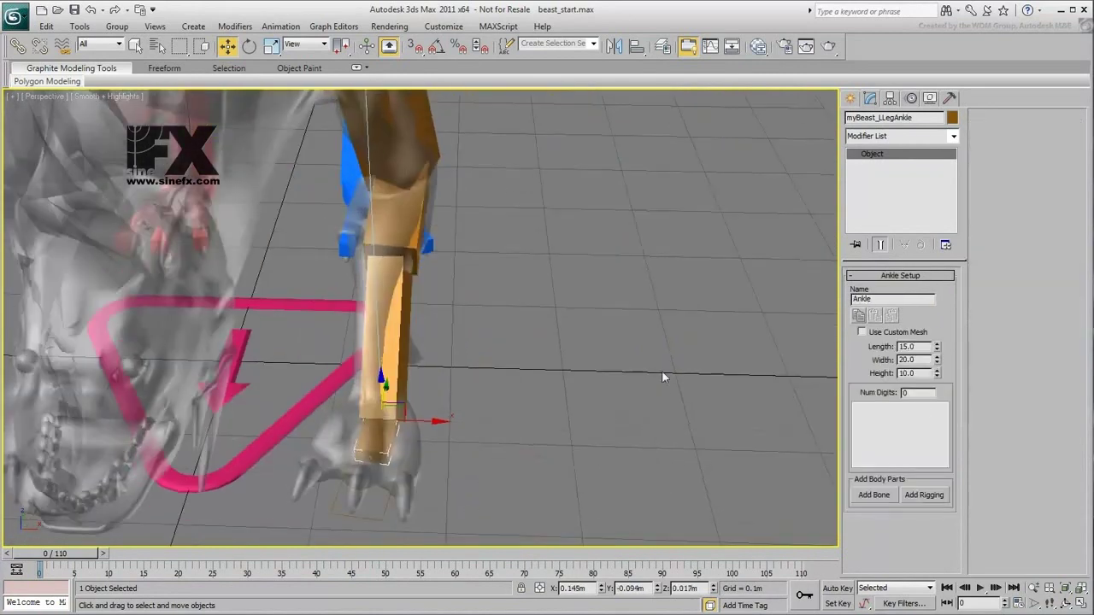
drag(937, 360, 937, 205)
drag(438, 421, 431, 421)
alt+middle_drag(582, 461, 465, 390)
drag(937, 374, 937, 327)
key(Return)
Fit the third digit of the left front foot to its toe with two bones and a width of about 4.7.
alt+middle_drag(457, 381, 534, 359)
scroll(534, 360, up, 4)
click(524, 363)
drag(938, 346, 941, 363)
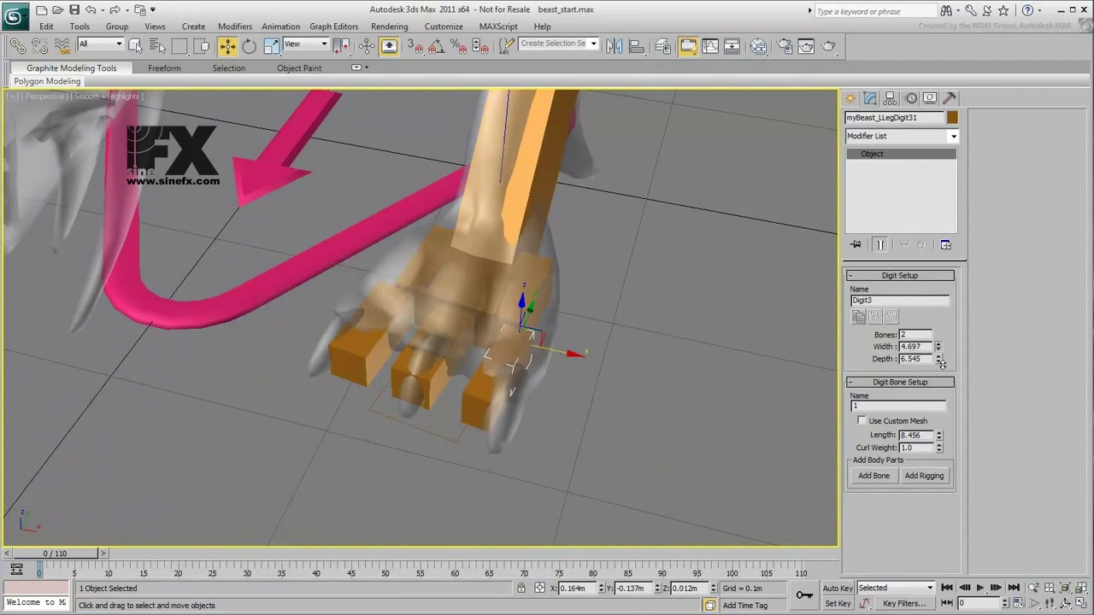
right_click(554, 359)
click(574, 387)
drag(519, 371, 547, 387)
drag(939, 435, 926, 192)
Fit the middle and first digits to their toes, giving the first digit width 5.49 and first-bone length 10.166.
click(438, 322)
drag(938, 435, 938, 403)
drag(938, 346, 940, 362)
click(345, 371)
drag(387, 337, 402, 339)
right_click(404, 335)
click(424, 351)
double_click(434, 314)
click(402, 340)
drag(939, 346, 938, 362)
drag(938, 436, 938, 411)
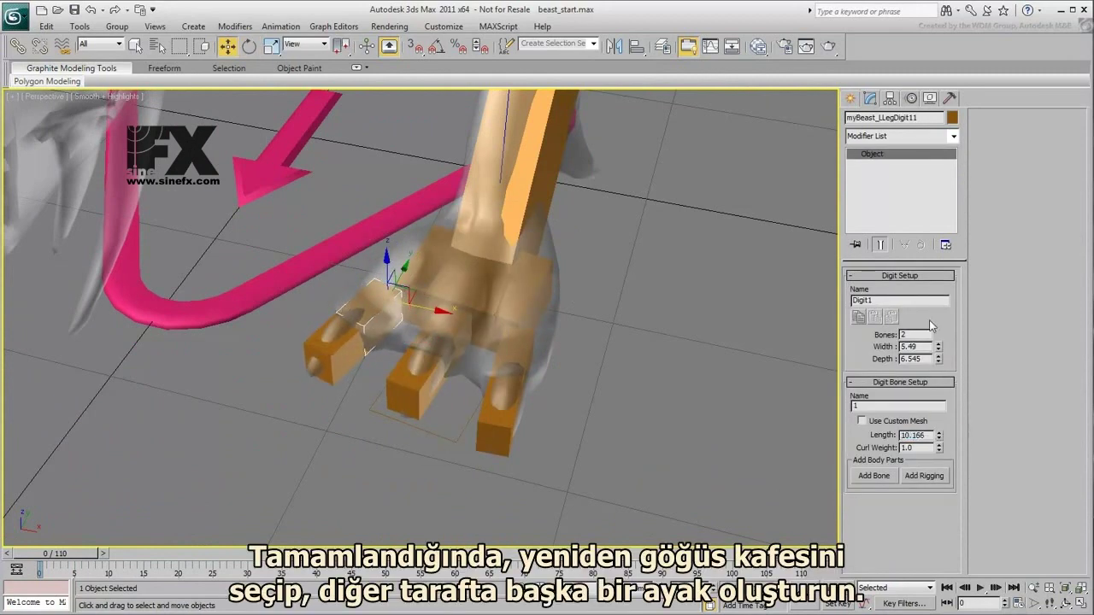
Add a second leg to the Torso hub as the right front leg.
scroll(419, 376, down, 7)
alt+middle_drag(418, 397, 418, 362)
scroll(417, 361, up, 5)
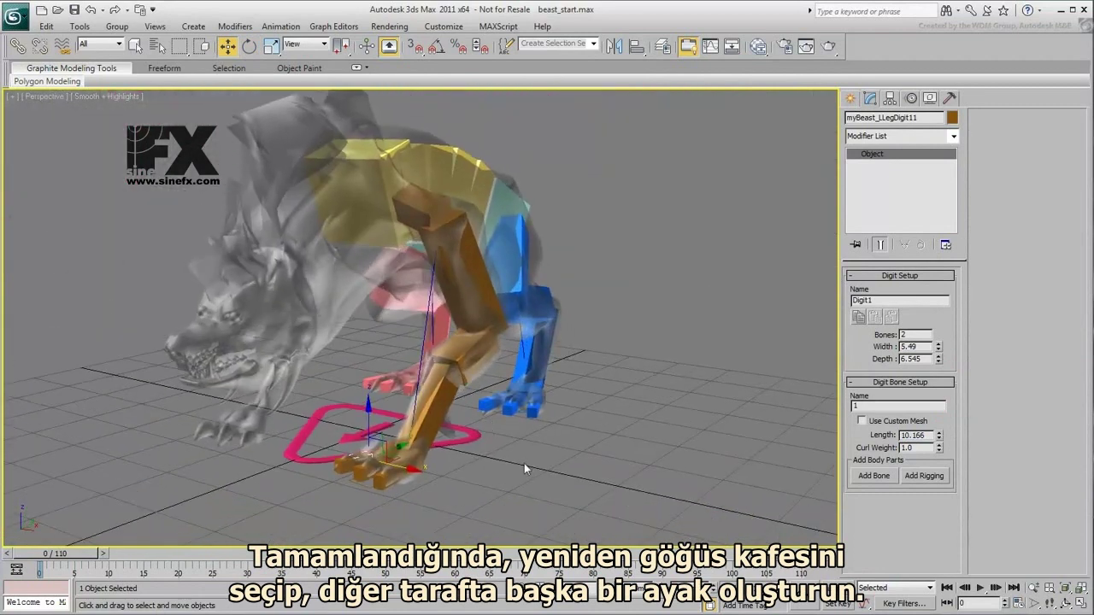
click(365, 220)
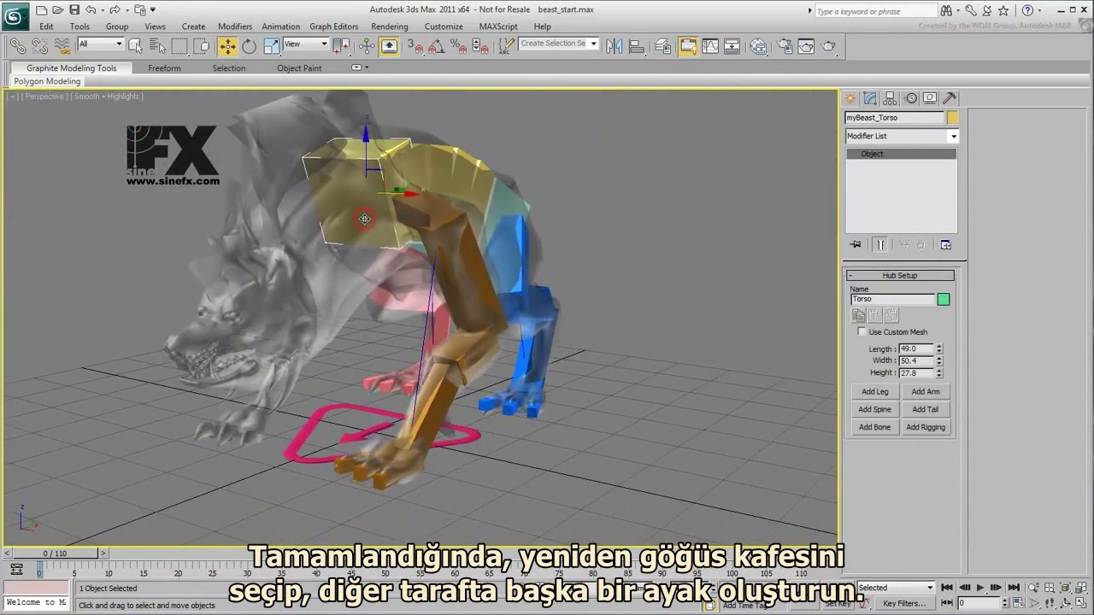
click(873, 391)
alt+middle_drag(223, 475, 440, 484)
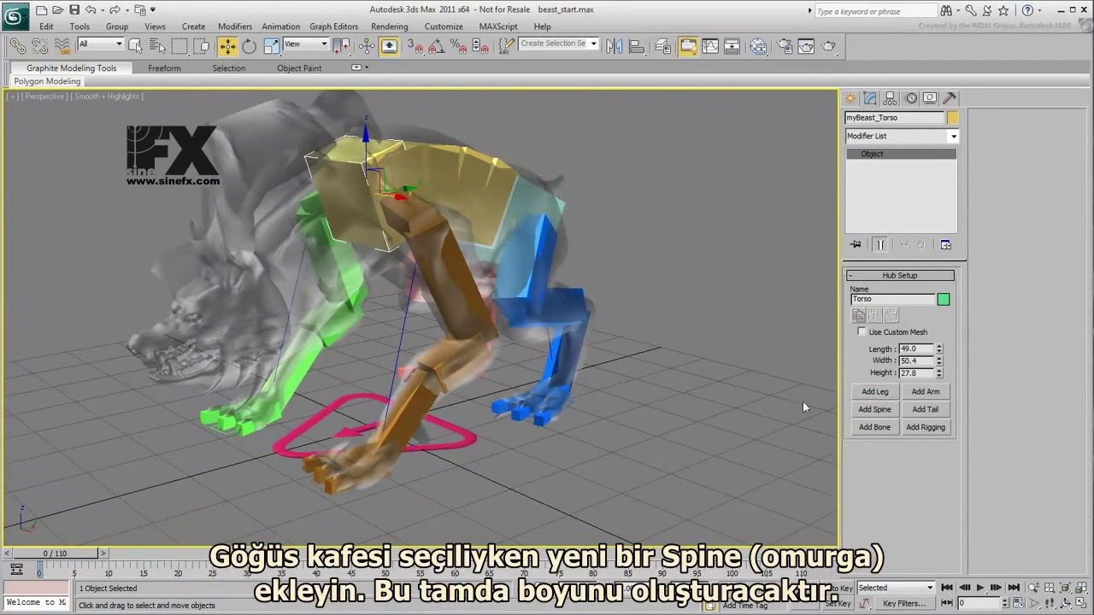
Add a spine to the Torso hub for the neck and rename its end hub Head.
click(876, 410)
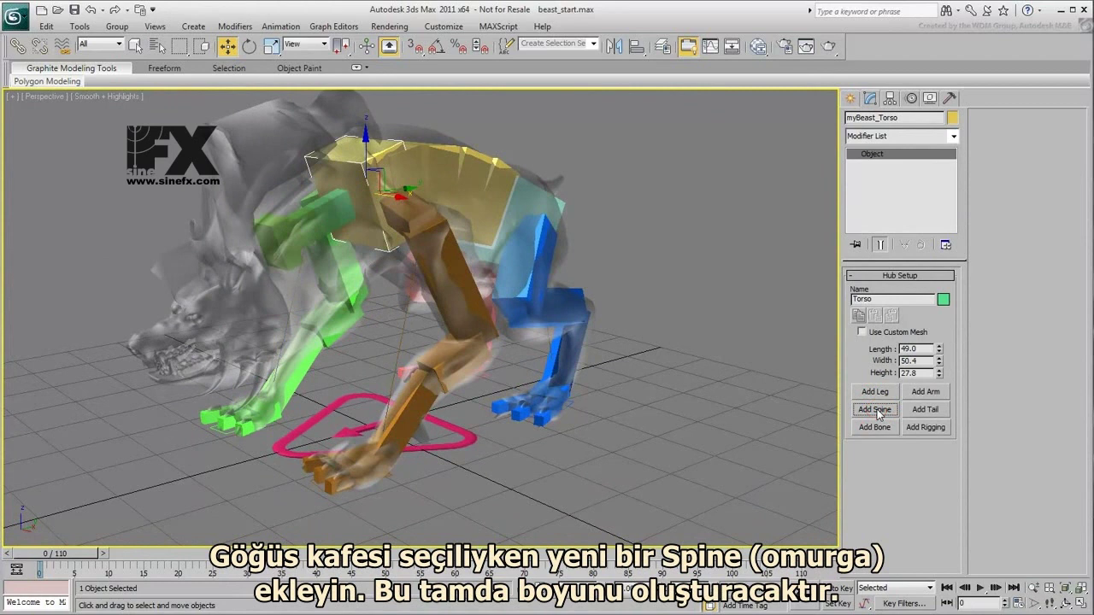
click(288, 258)
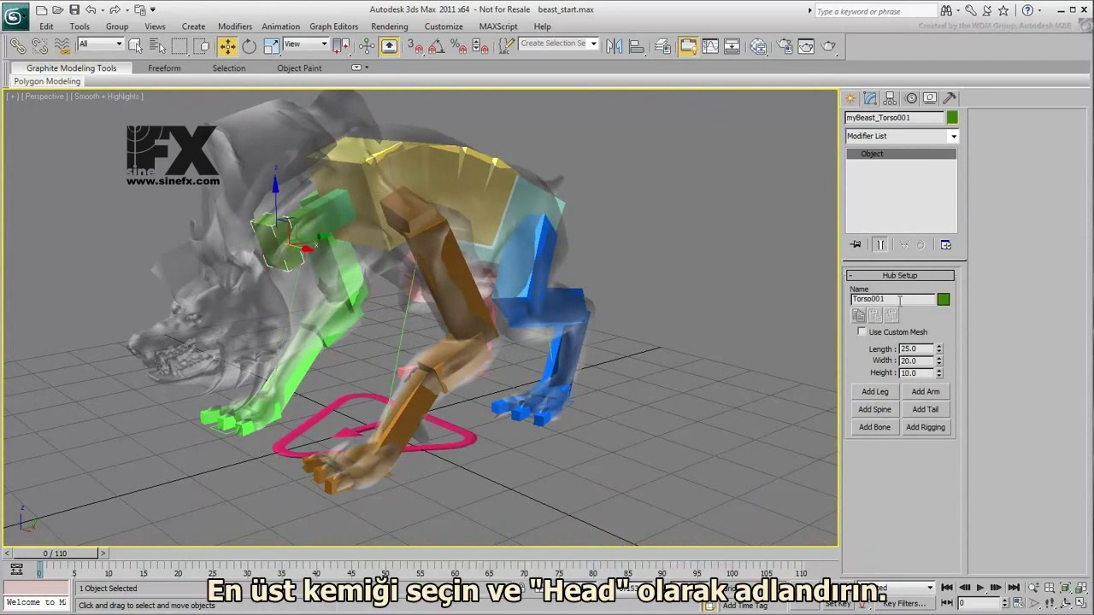
drag(899, 301, 794, 291)
text(Head)
key(Return)
middle_drag(523, 301, 545, 327)
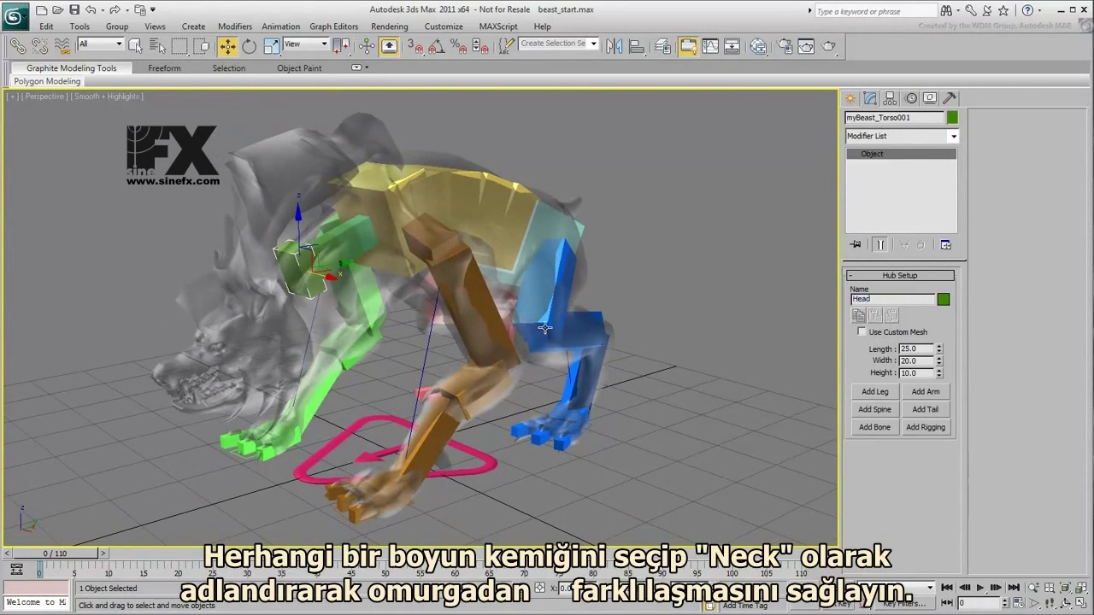
Rename the new spine chain as Neck.
click(367, 248)
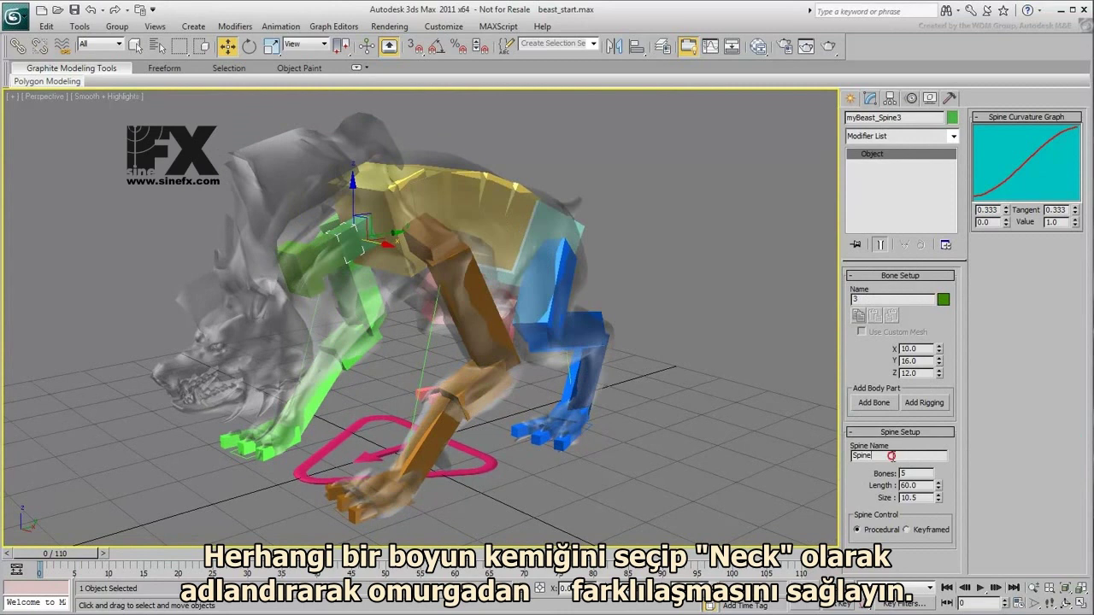
text(Neck)
key(Return)
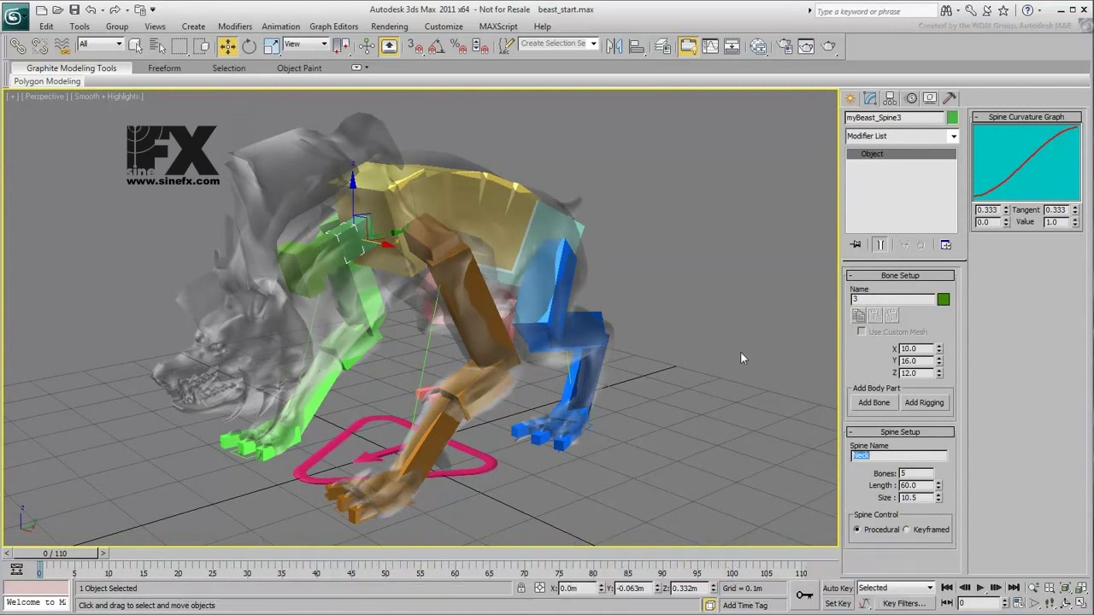
middle_drag(617, 328, 622, 342)
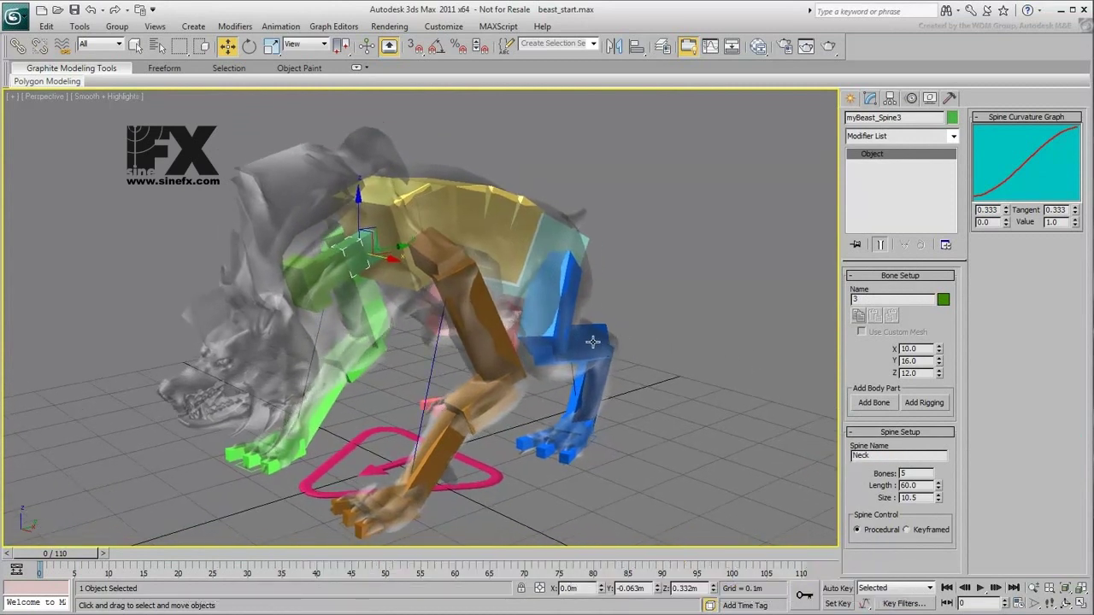
Move the Head hub forward and down into the beast's skull so the neck stretches to it.
click(321, 294)
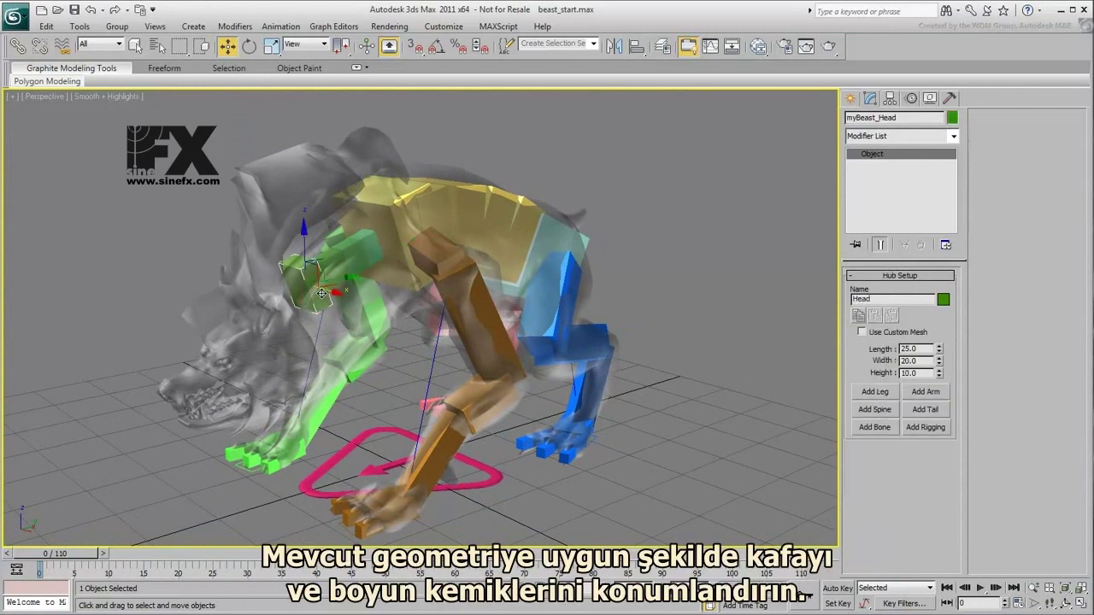
alt+middle_drag(321, 294, 261, 278)
drag(328, 266, 275, 334)
click(378, 259)
drag(431, 239, 430, 206)
drag(250, 316, 252, 358)
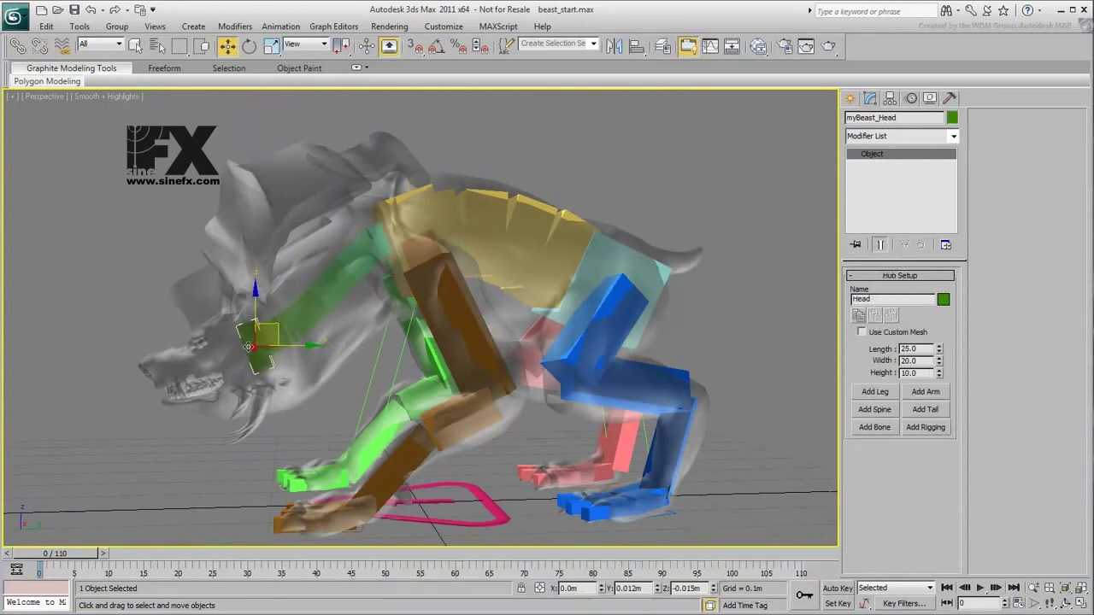
Rotate the individual neck bones so the chain curves along the beast's neck.
click(330, 244)
key(e)
drag(330, 245, 327, 224)
click(314, 285)
drag(314, 302, 298, 324)
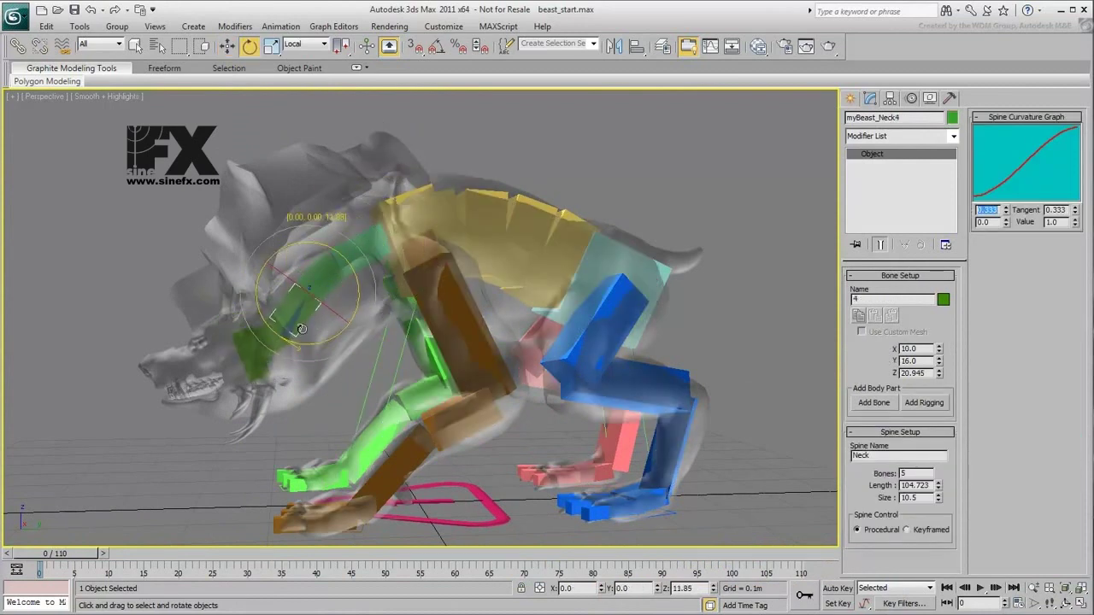
Resize the Head hub to length 33.25, width 31.4 and height 30.9 and fit it inside the skull.
click(255, 347)
right_click(289, 352)
click(306, 371)
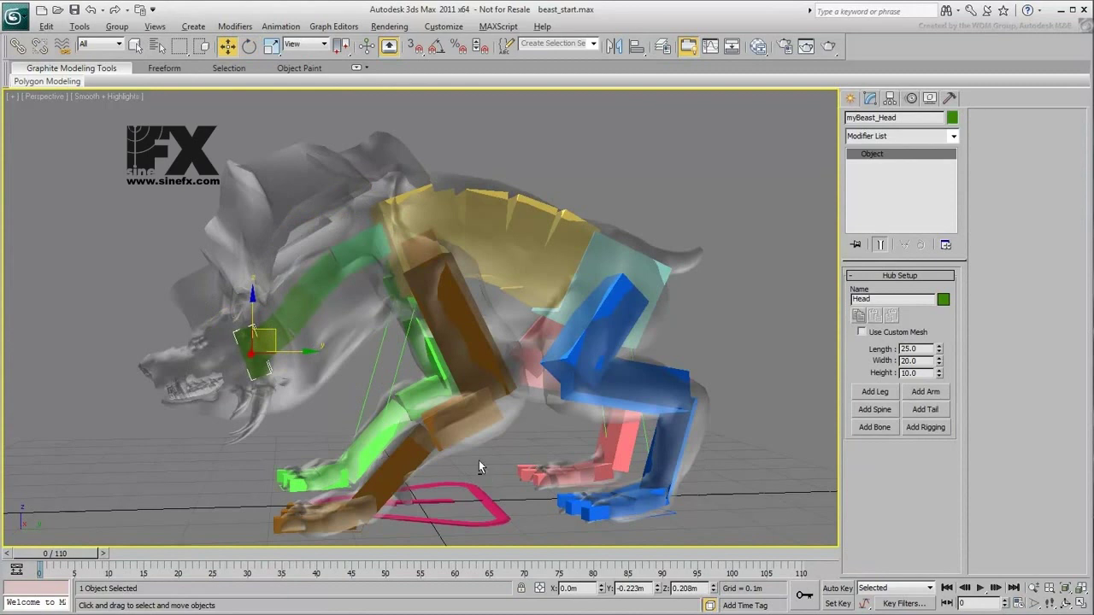
alt+middle_drag(480, 467, 581, 466)
drag(940, 349, 940, 331)
alt+middle_drag(581, 453, 483, 448)
drag(940, 361, 944, 284)
alt+middle_drag(227, 390, 241, 398)
drag(939, 373, 922, 230)
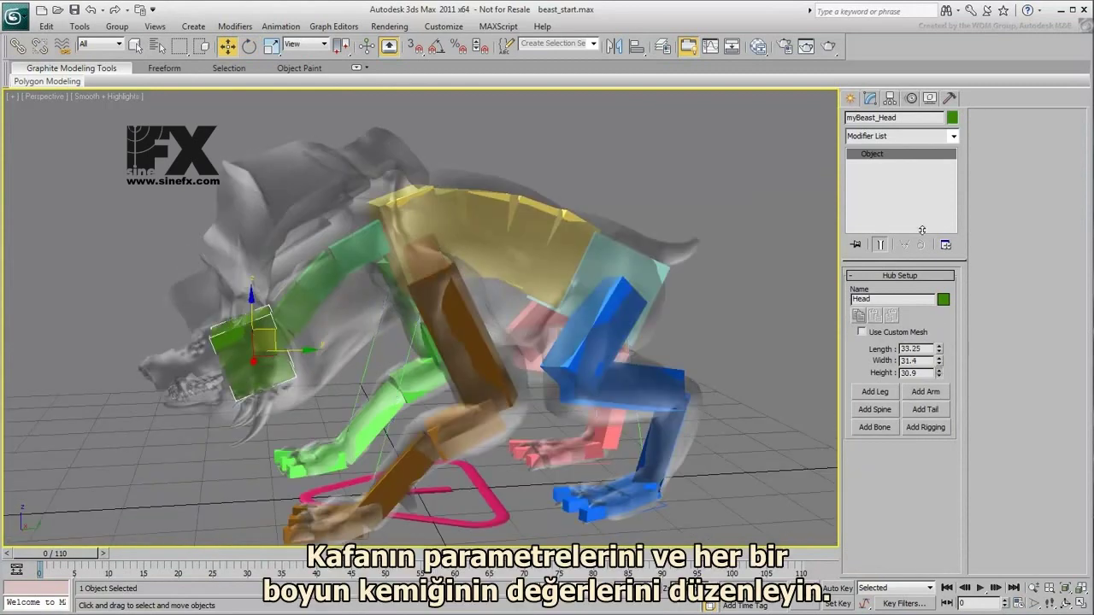
drag(278, 333, 267, 341)
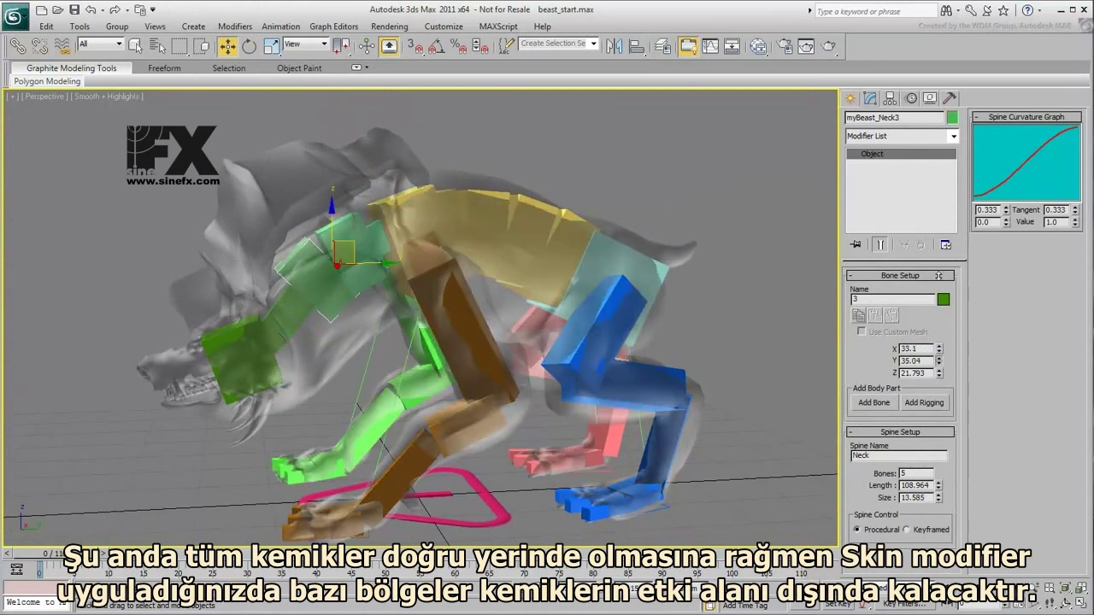
Enlarge the neck bones to fill the mesh, setting the fourth bone to X 32.7 and Y 32.64.
click(940, 310)
click(941, 304)
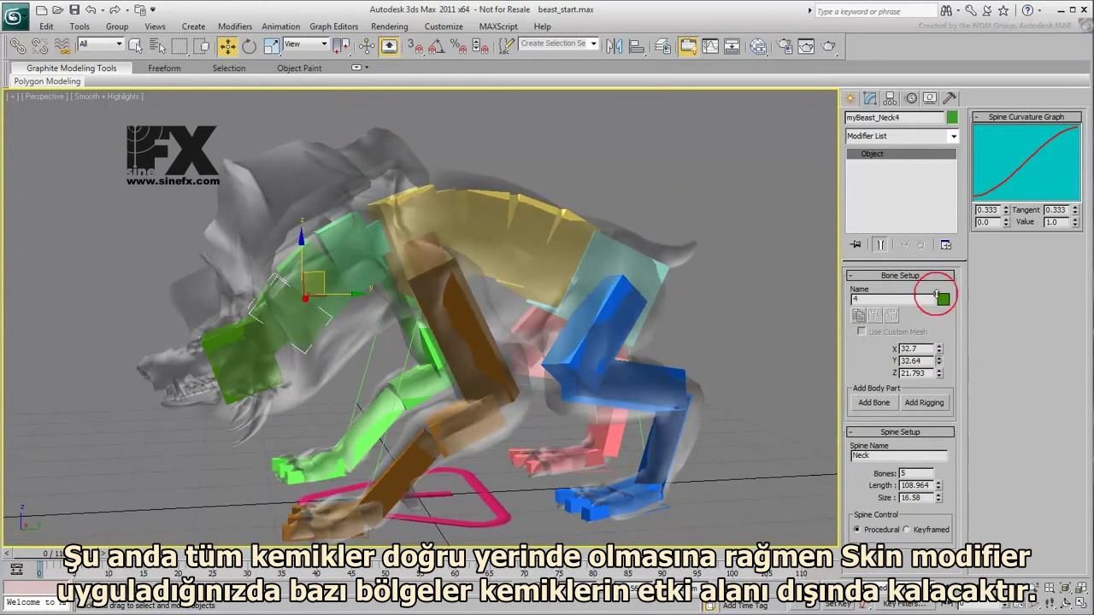
drag(940, 360, 935, 277)
click(256, 382)
alt+middle_drag(313, 414, 390, 419)
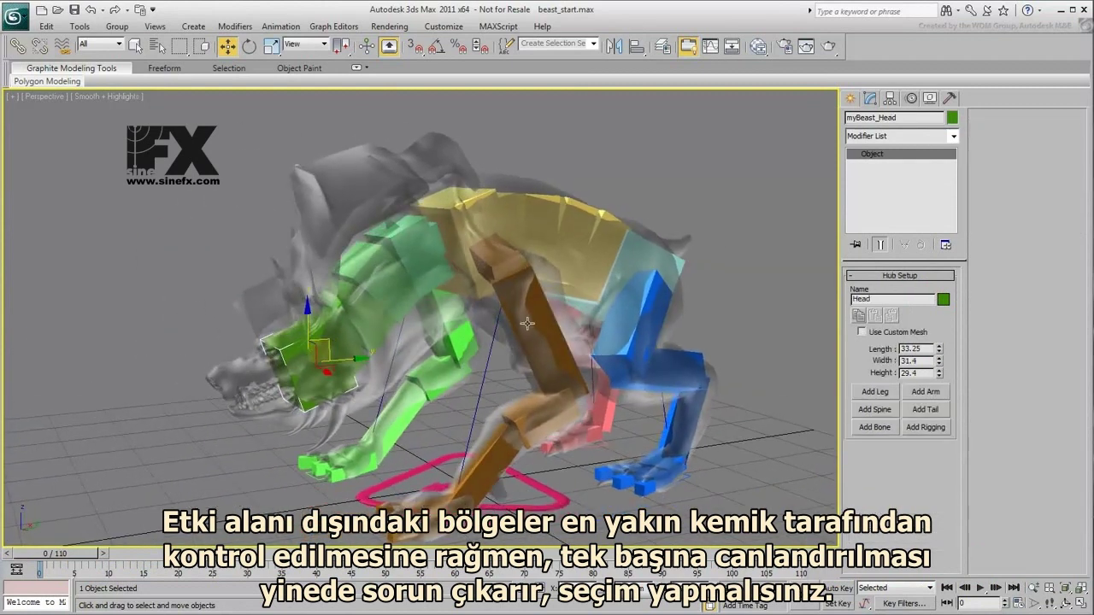
Select the Pelvis hub, display the view in wireframe and add a tail to the hub.
middle_drag(527, 323, 548, 335)
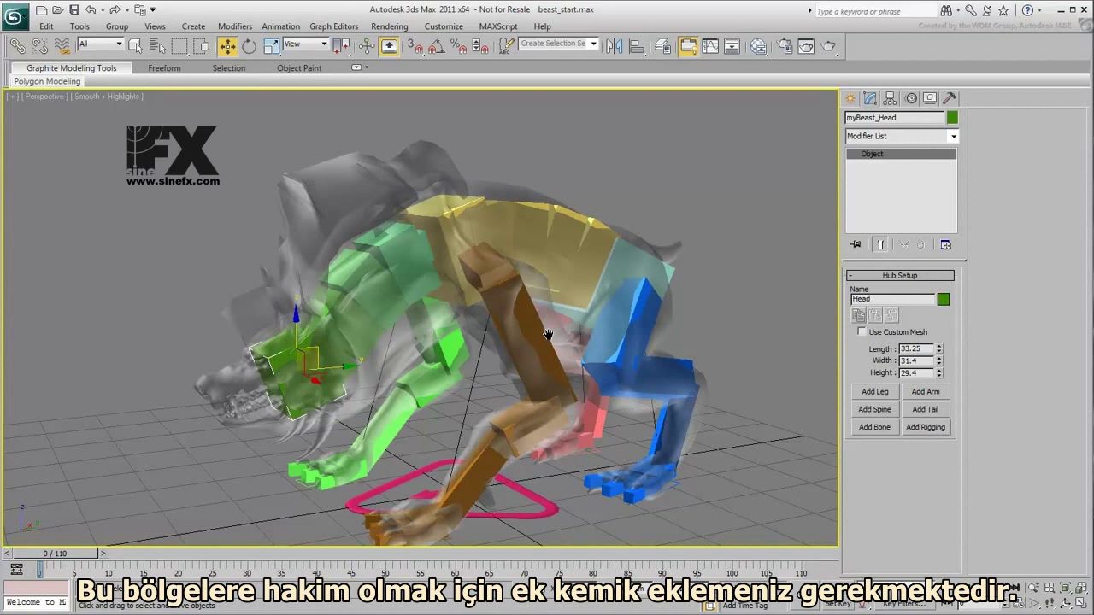
middle_drag(548, 334, 383, 364)
alt+middle_drag(478, 371, 498, 370)
click(522, 338)
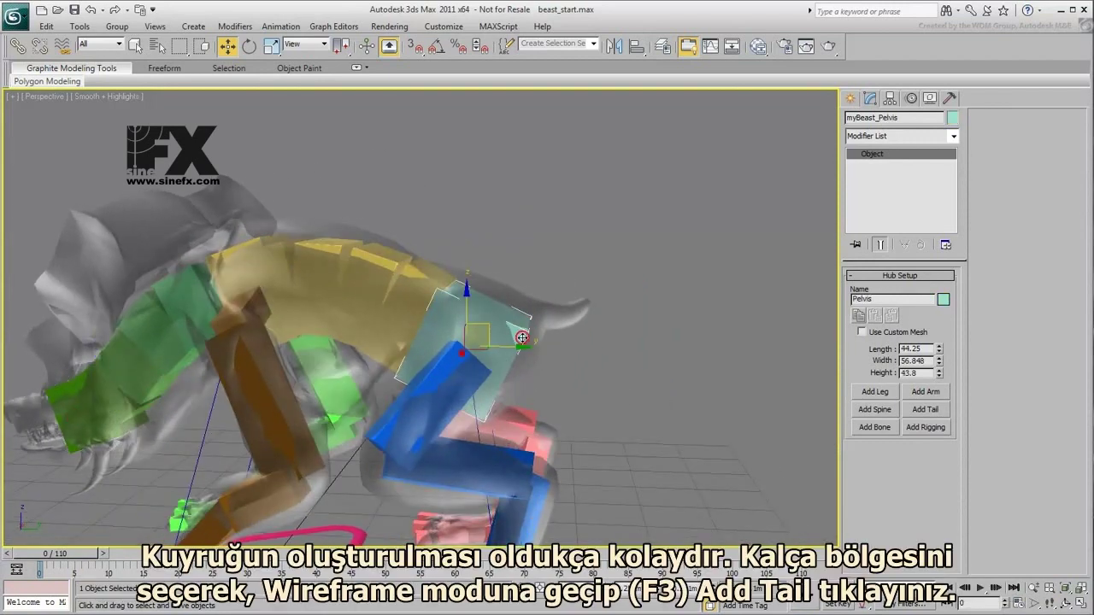
alt+middle_drag(459, 411, 478, 413)
mouse_move(572, 430)
middle_down()
mouse_move(572, 411)
mouse_move(598, 440)
middle_up()
scroll(574, 413, up, 4)
key(F3)
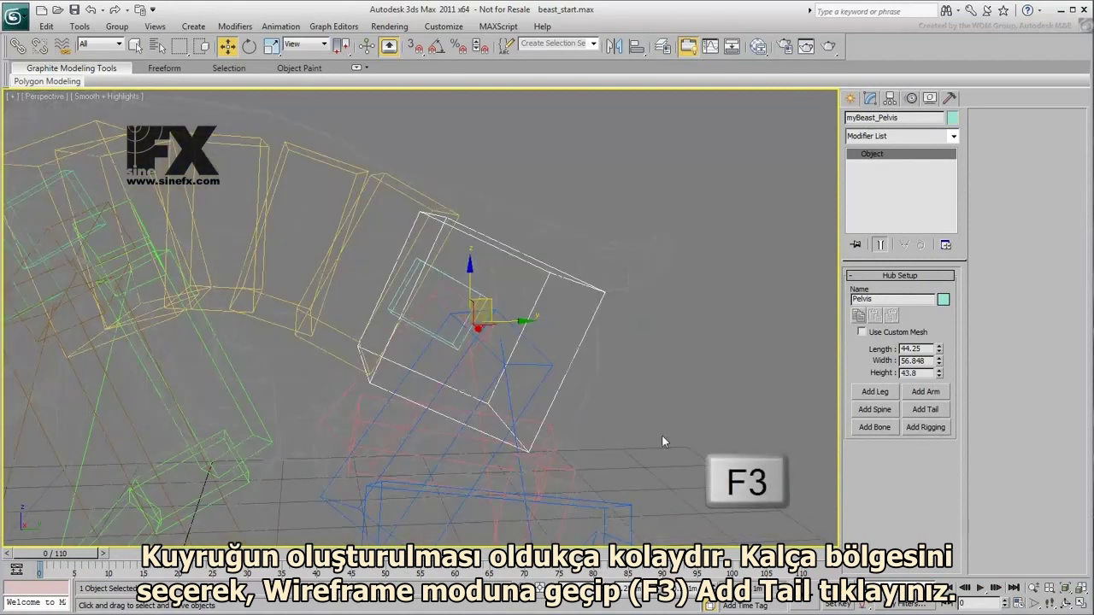
click(927, 410)
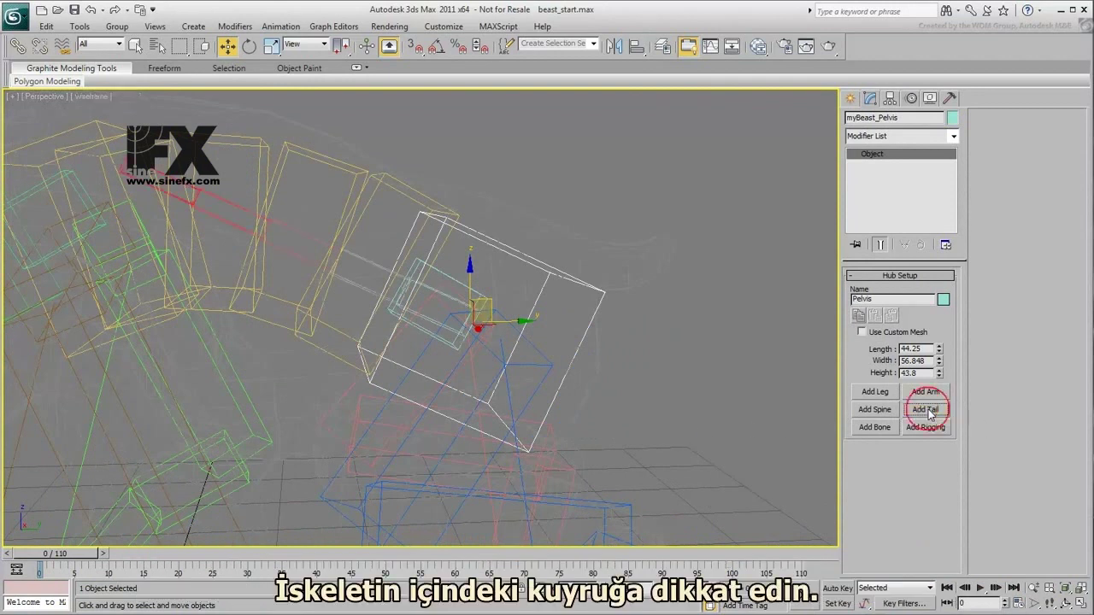
Rotate the first tail bone so the tail extends up and out behind the pelvis, and set the tail to 3 links.
click(372, 265)
click(436, 325)
right_click(503, 327)
click(523, 351)
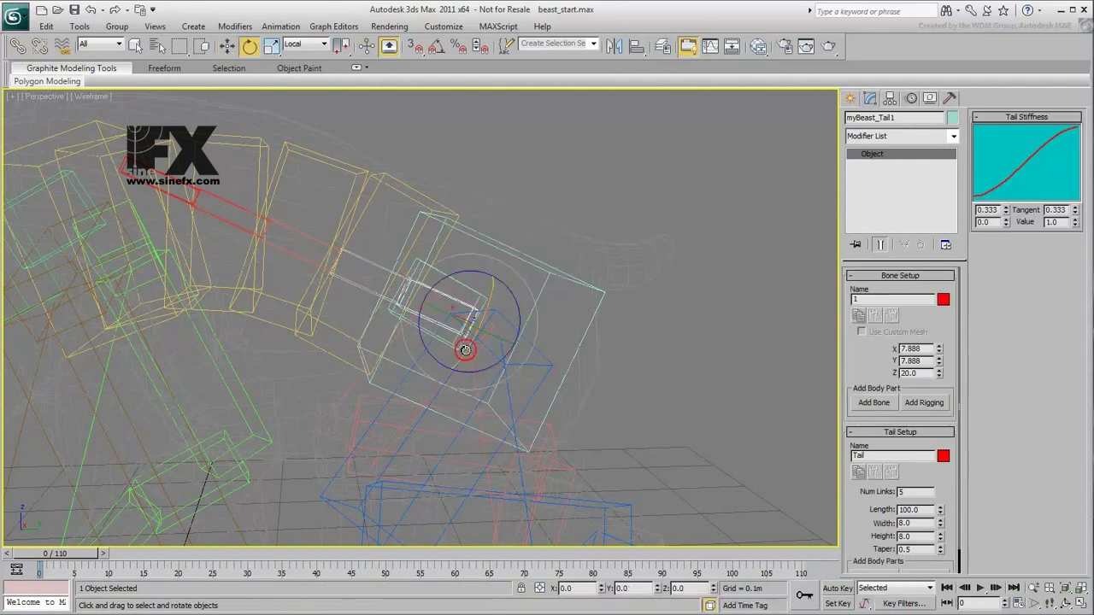
drag(514, 300, 574, 524)
middle_drag(574, 523, 390, 546)
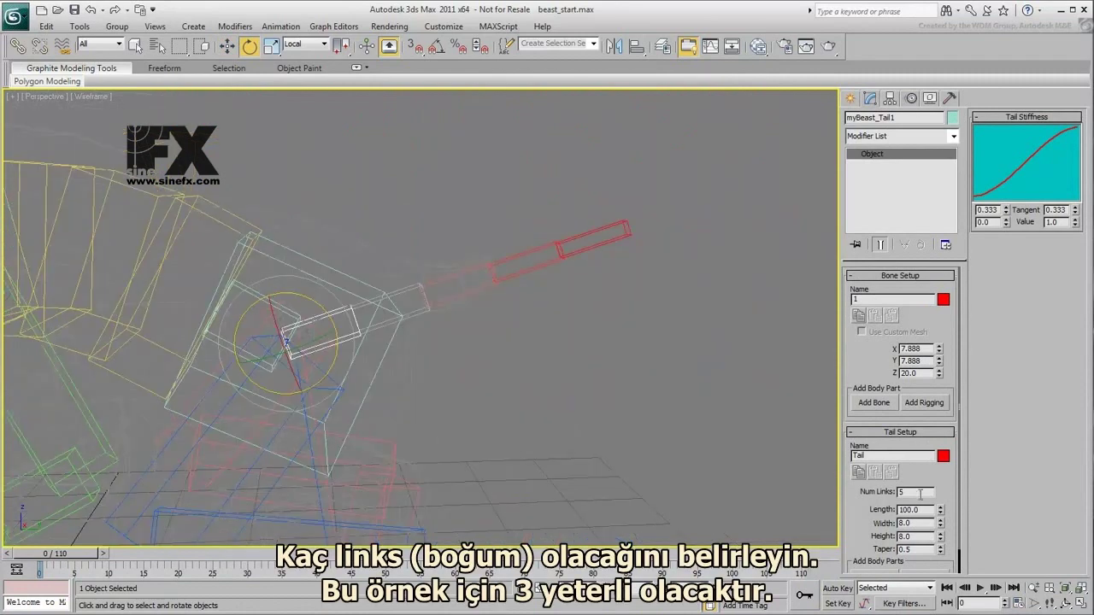
text(3)
key(Return)
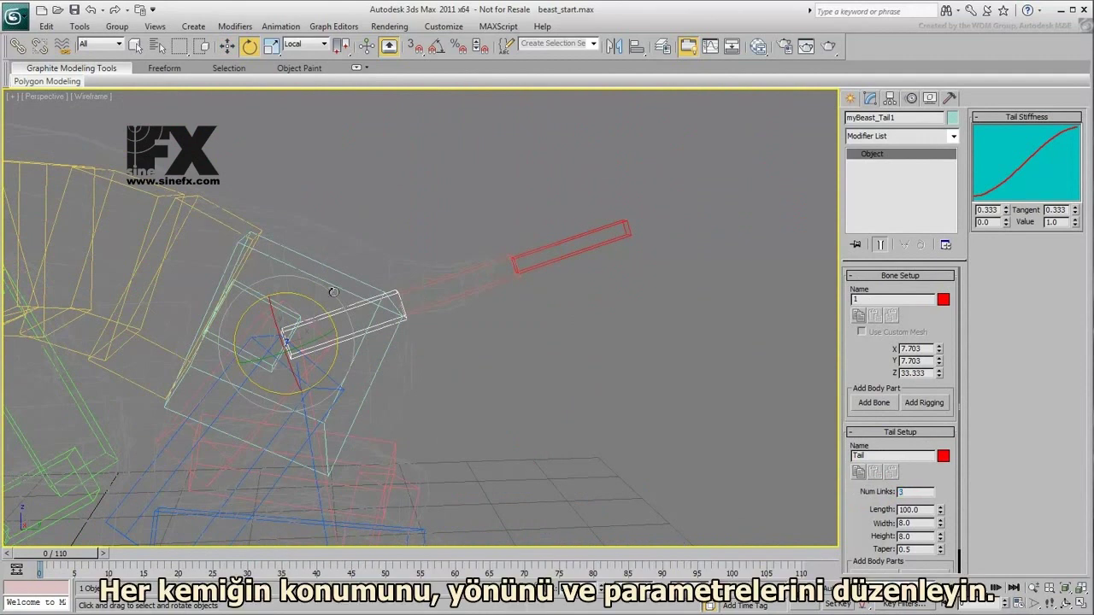
Rotate the first two tail bones to follow the mesh's tail and shorten them to Z 29.667 and Z 11.
drag(308, 303, 305, 298)
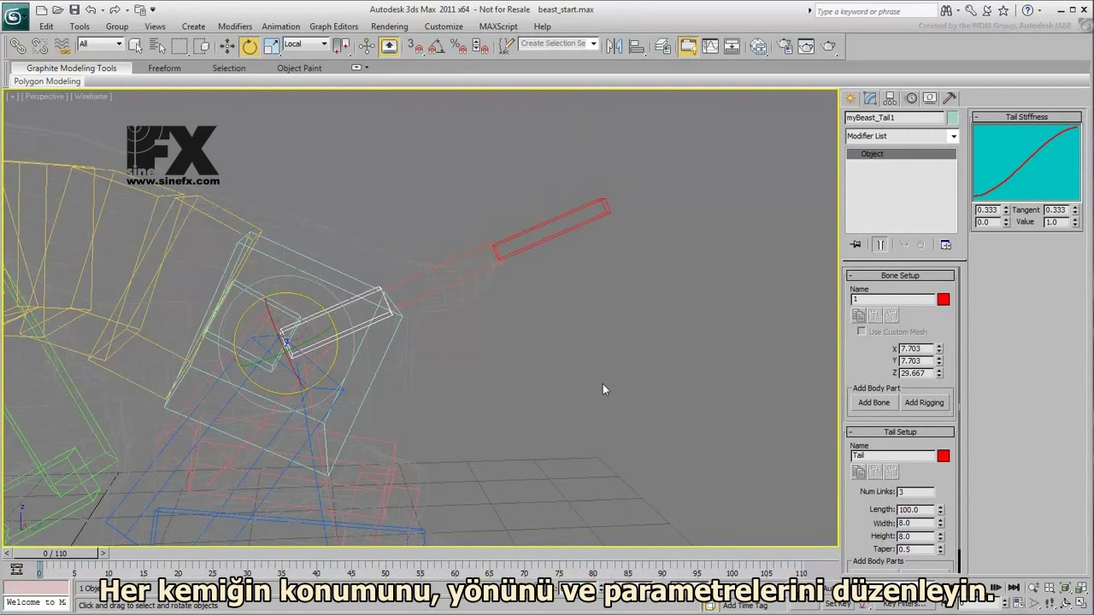
click(465, 276)
drag(425, 271, 437, 278)
drag(939, 373, 943, 420)
click(466, 271)
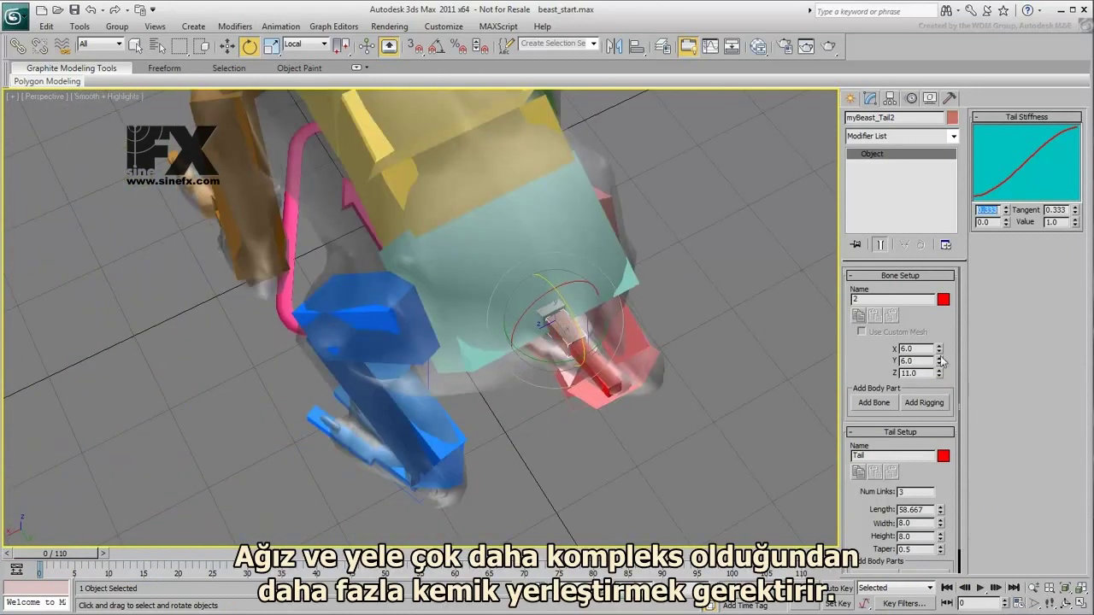
Widen the second and third tail bones to fill the mesh, setting the third bone to X 6.66.
drag(939, 349, 935, 284)
click(658, 369)
drag(939, 352, 932, 309)
alt+middle_drag(428, 445, 576, 350)
middle_drag(419, 465, 521, 383)
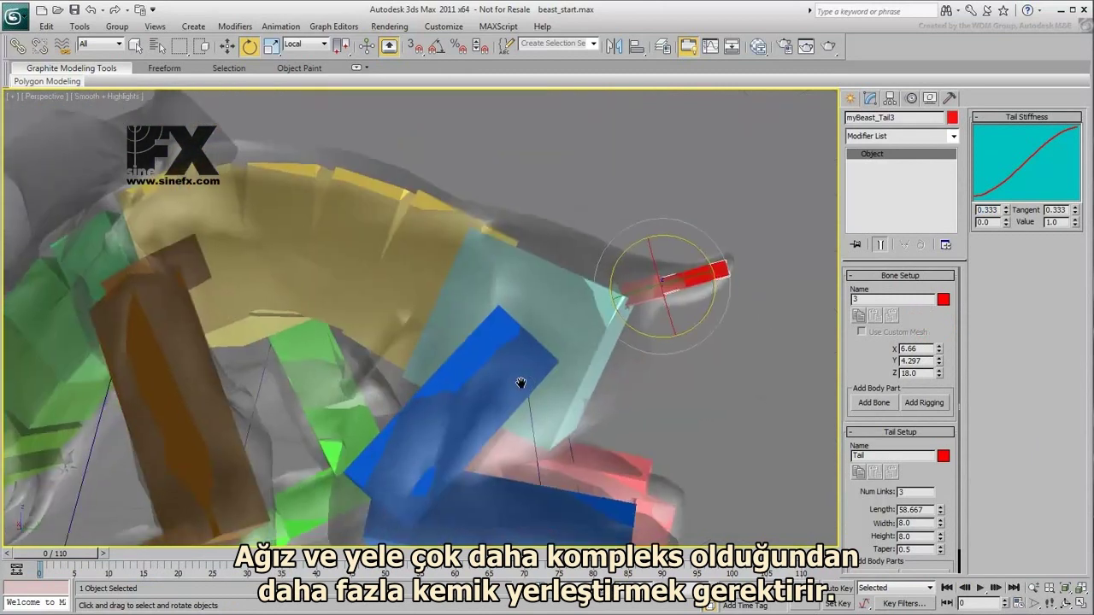
Select the Head hub, display the view in wireframe, add a bone to the hub and refresh the viewport.
scroll(520, 383, down, 3)
alt+middle_drag(405, 392, 491, 363)
middle_drag(244, 395, 452, 308)
click(451, 308)
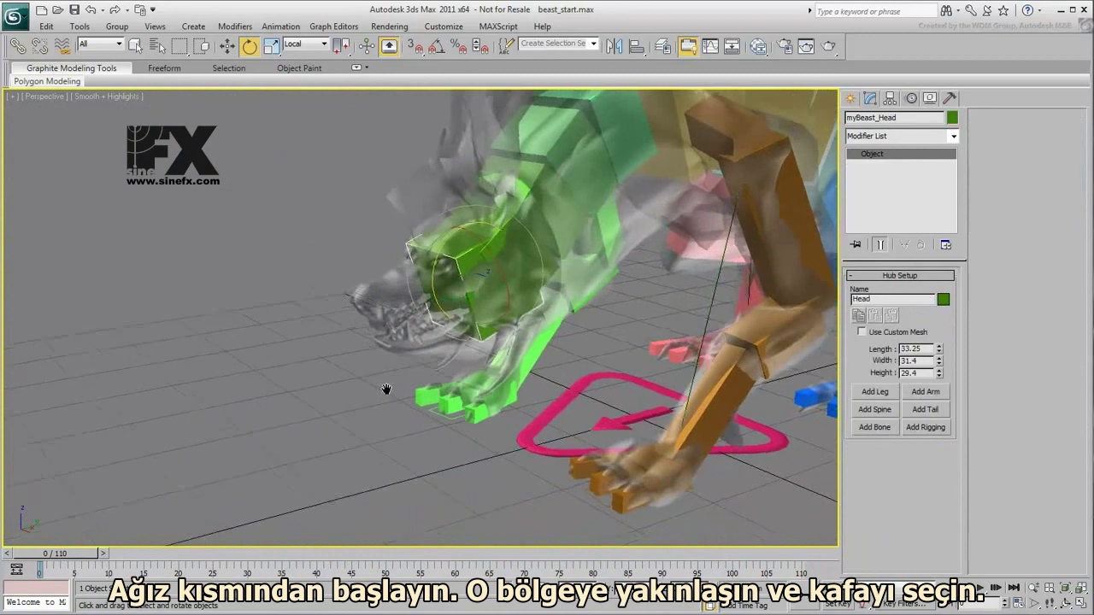
scroll(383, 390, up, 5)
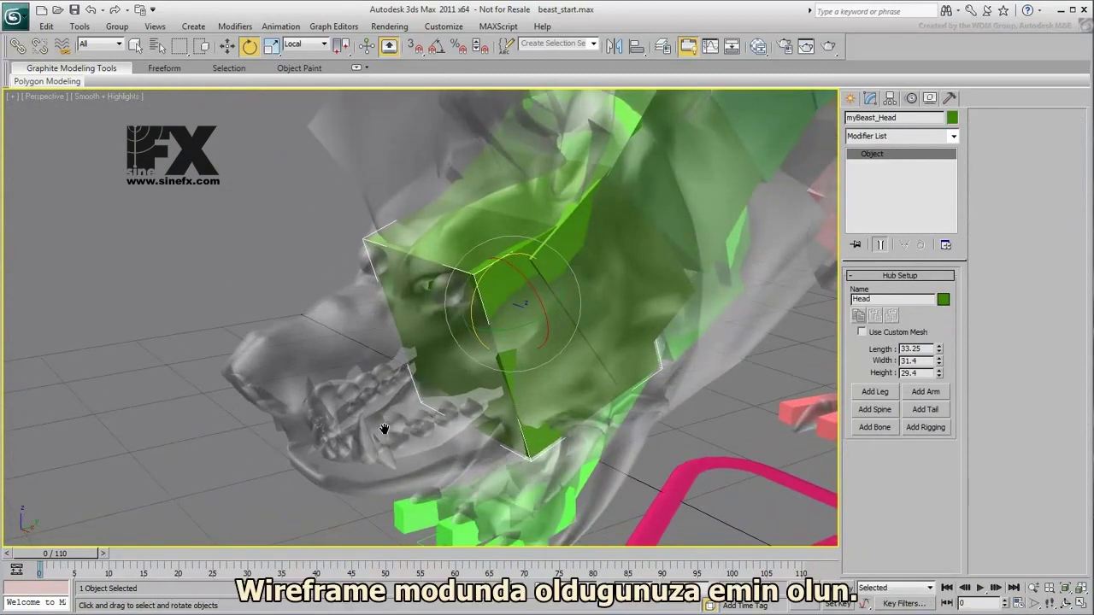
key(F3)
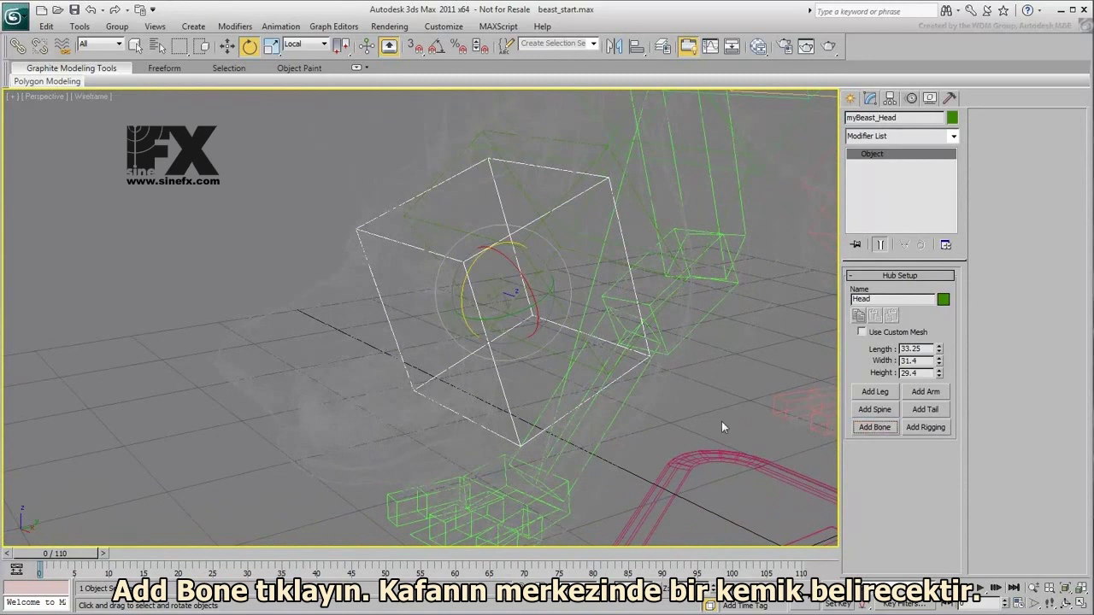
alt+middle_drag(542, 389, 457, 326)
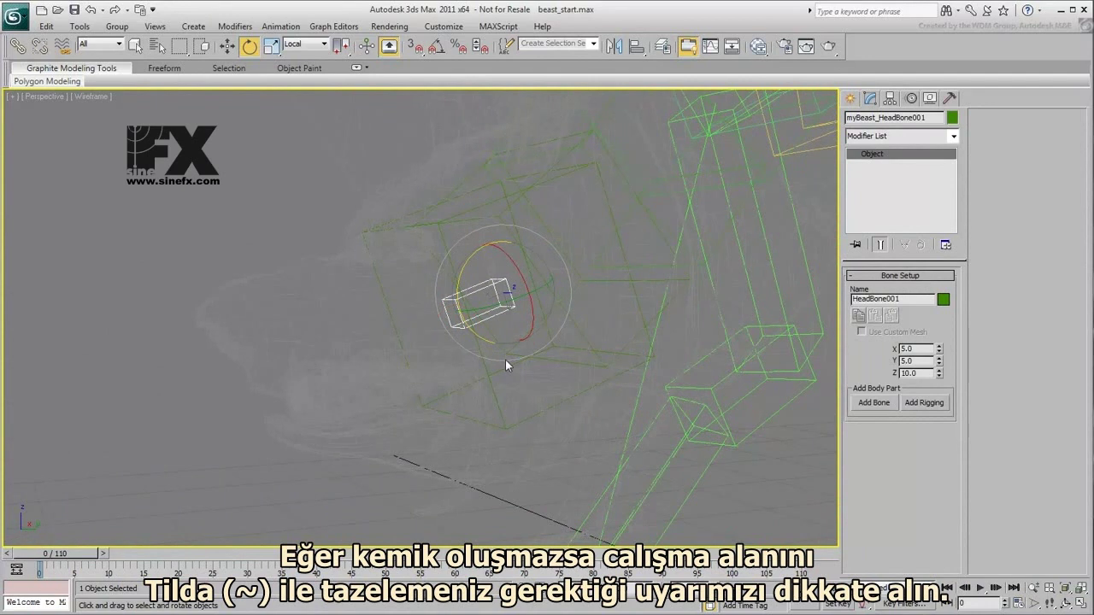
key(grave)
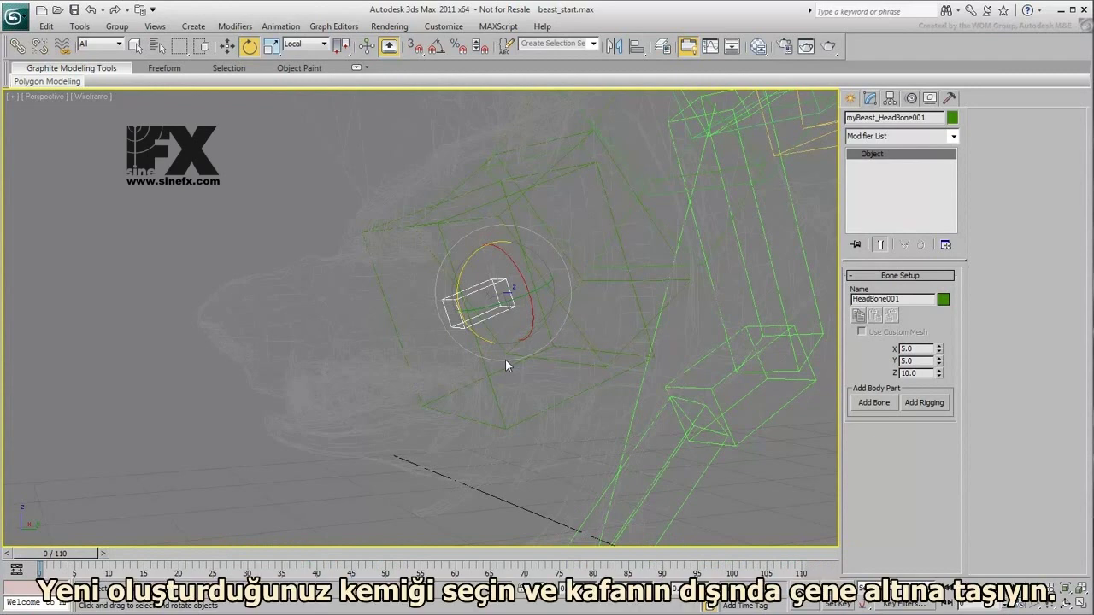
Move the new head bone out of the skull to the lower jaw and return the view to shaded display.
alt+middle_drag(505, 360, 535, 396)
right_click(535, 396)
click(551, 402)
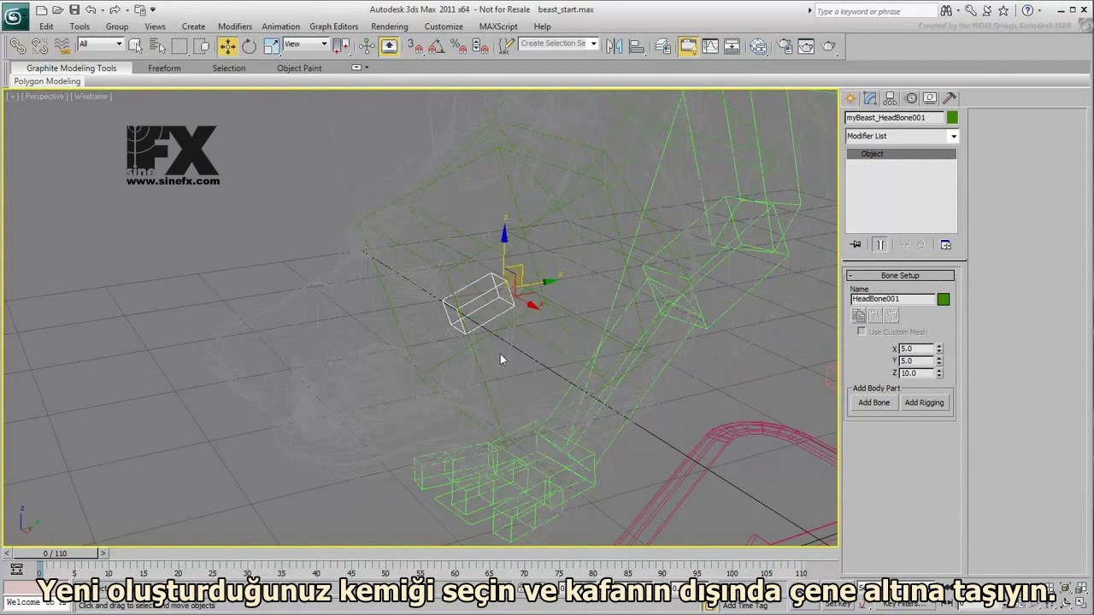
drag(521, 265, 461, 359)
key(F3)
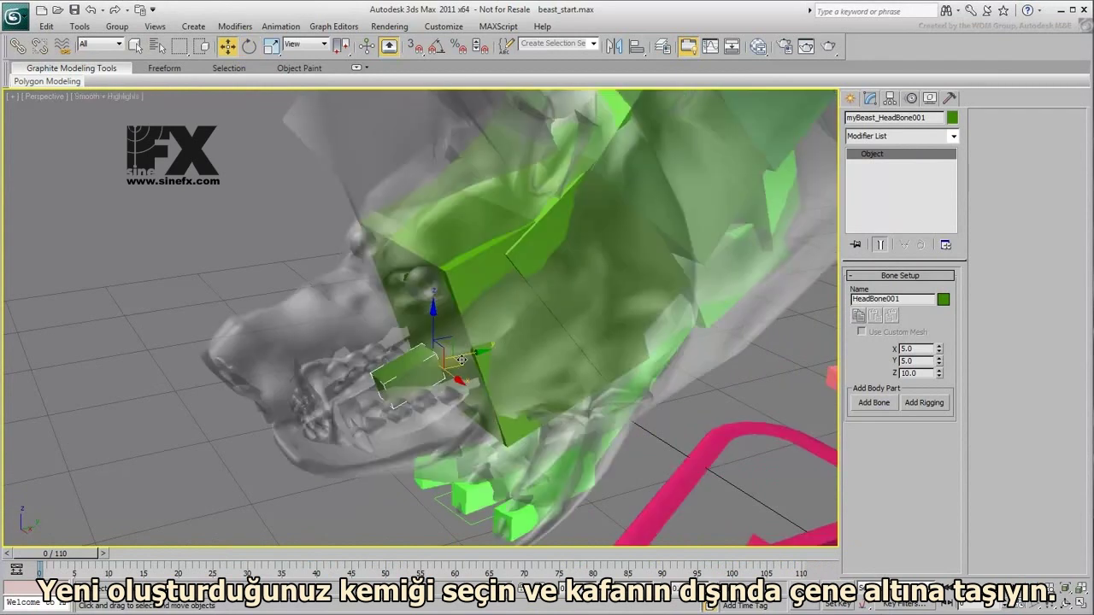
alt+middle_drag(460, 426, 439, 357)
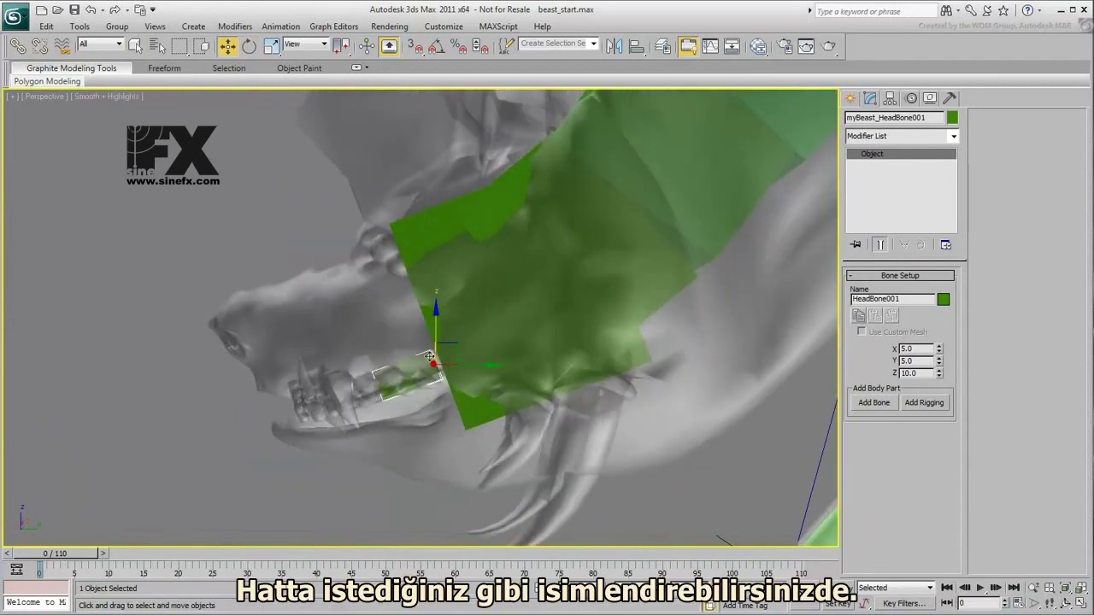
drag(456, 348, 467, 414)
Rotate the jaw bone along the lower jaw and resize it to X 23.5 and Z 24.7.
key(e)
alt+middle_drag(480, 407, 554, 430)
drag(939, 372, 929, 293)
drag(939, 347, 918, 97)
alt+middle_drag(617, 422, 555, 406)
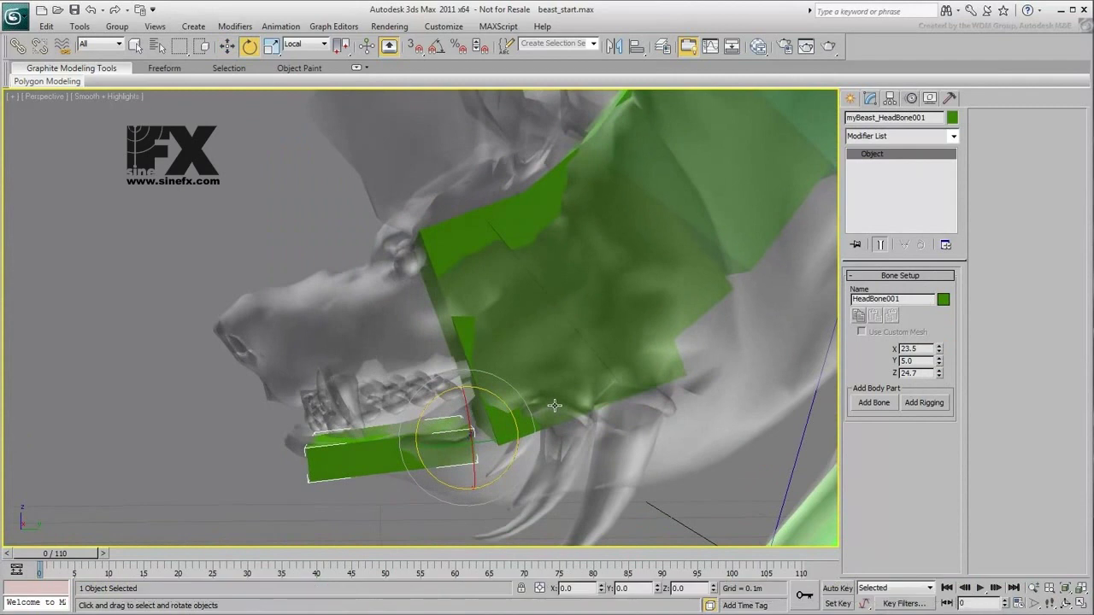
Select the Head hub again, display the view in wireframe, add a second bone and select it.
click(493, 332)
alt+middle_drag(494, 334, 456, 422)
key(F3)
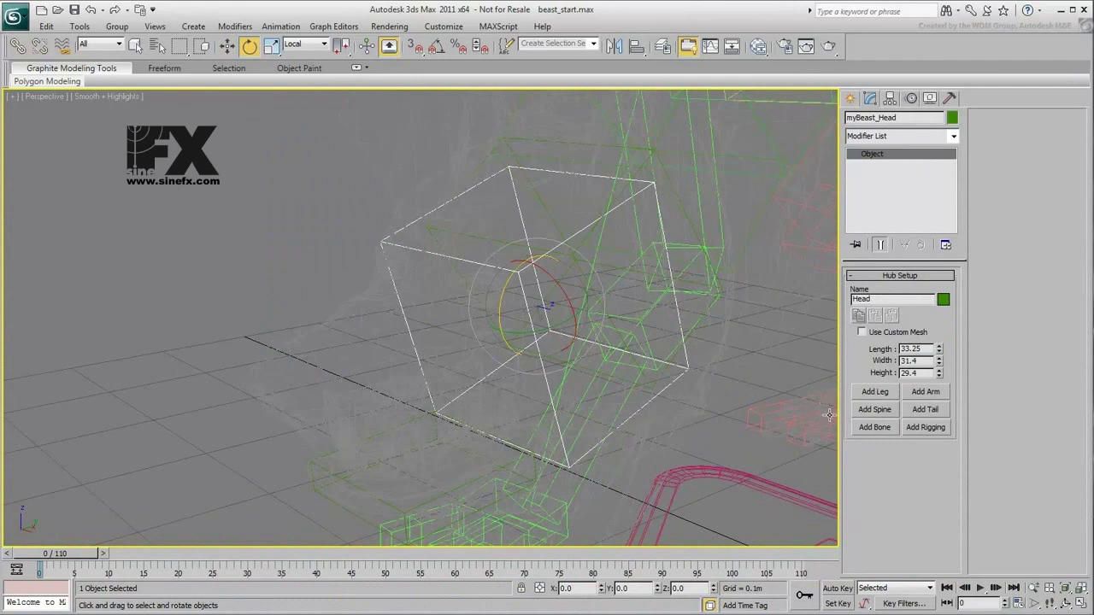
click(873, 428)
mouse_move(514, 363)
alt+middle_down()
mouse_move(497, 376)
mouse_move(501, 361)
alt+middle_up()
scroll(559, 427, up, 4)
middle_drag(538, 418, 476, 409)
click(329, 341)
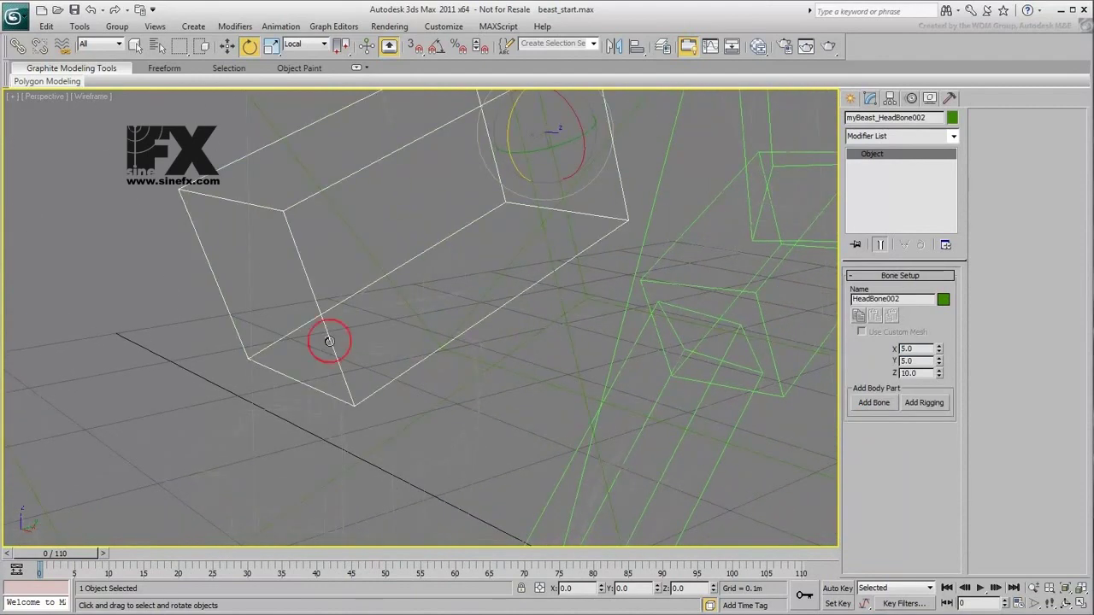
Move the second head bone forward to the base of the muzzle and return the view to shaded display.
scroll(394, 374, down, 5)
middle_drag(396, 397, 414, 413)
right_click(501, 408)
click(518, 418)
alt+middle_drag(516, 418, 460, 411)
drag(506, 320, 409, 342)
key(F3)
mouse_move(409, 342)
alt+middle_down()
mouse_move(350, 385)
mouse_move(332, 371)
alt+middle_up()
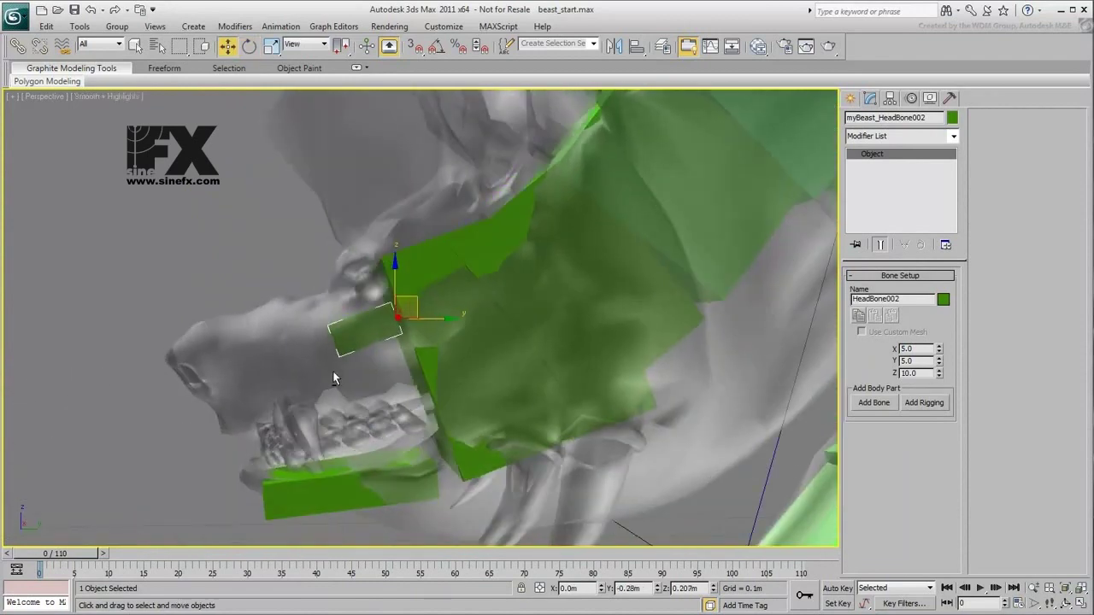
drag(416, 299, 444, 314)
Rotate the muzzle bone about -13.5 degrees to follow the snout and resize it to Y 15.5 and Z 30.3.
right_click(420, 315)
click(464, 402)
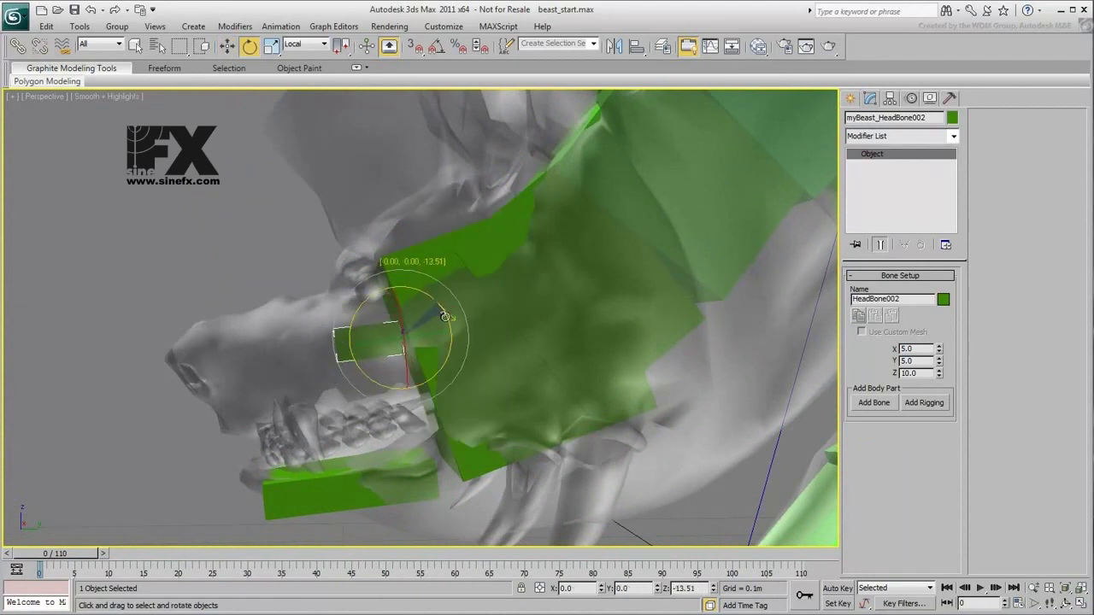
drag(940, 374, 921, 239)
drag(940, 360, 928, 216)
Shift the muzzle bone slightly downward, increase its X size to fill the snout and deselect it.
right_click(403, 317)
click(419, 323)
drag(421, 319, 420, 332)
alt+middle_drag(341, 359, 427, 394)
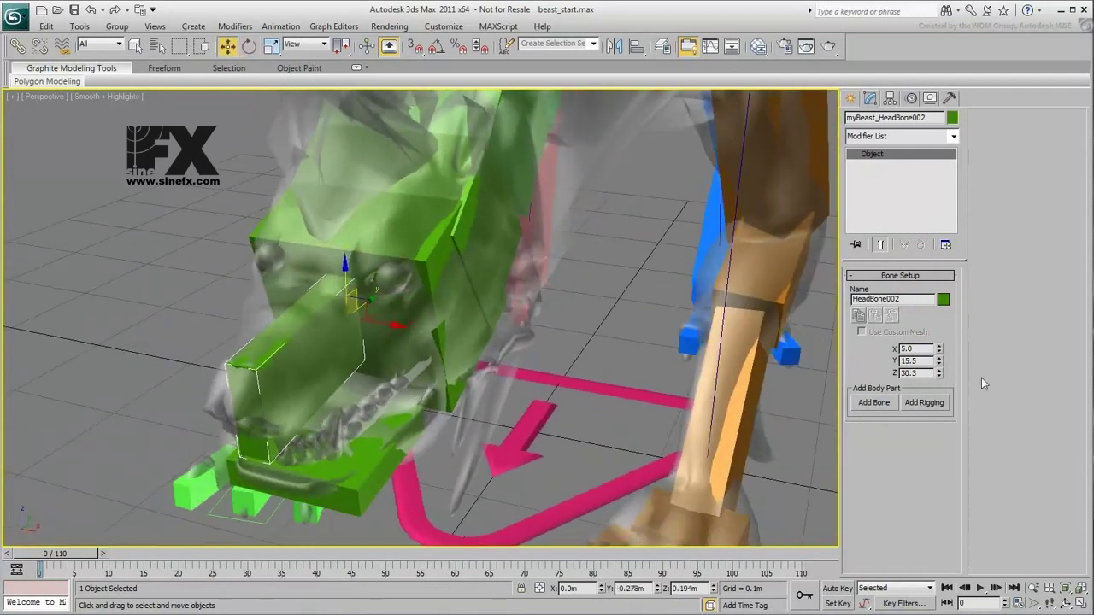
drag(938, 349, 924, 154)
alt+middle_drag(403, 434, 372, 414)
scroll(372, 414, down, 4)
alt+middle_drag(518, 413, 479, 397)
click(652, 525)
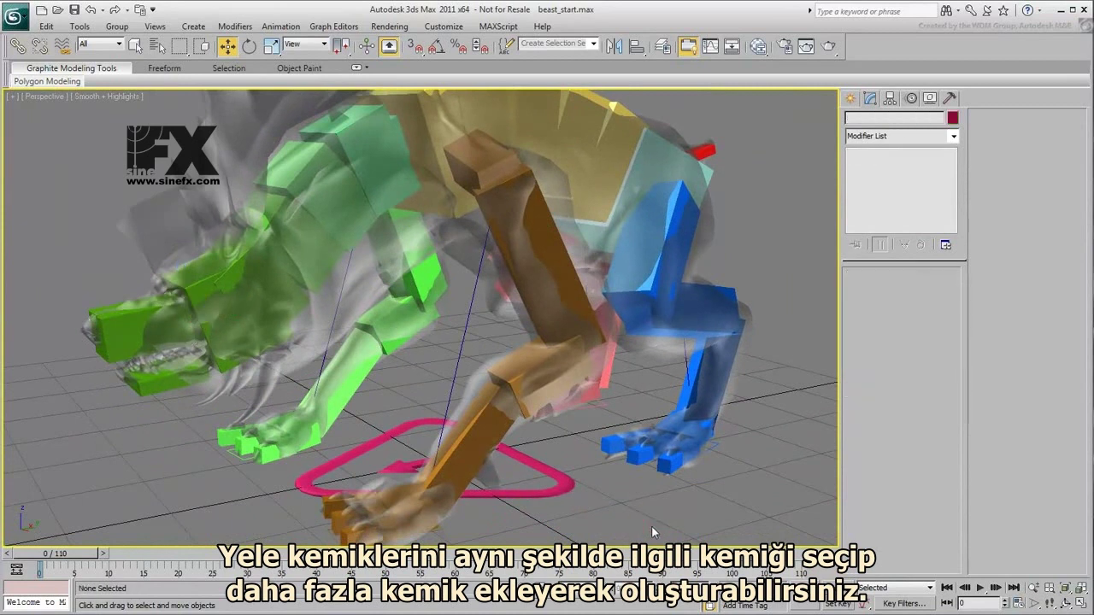
scroll(402, 379, up, 4)
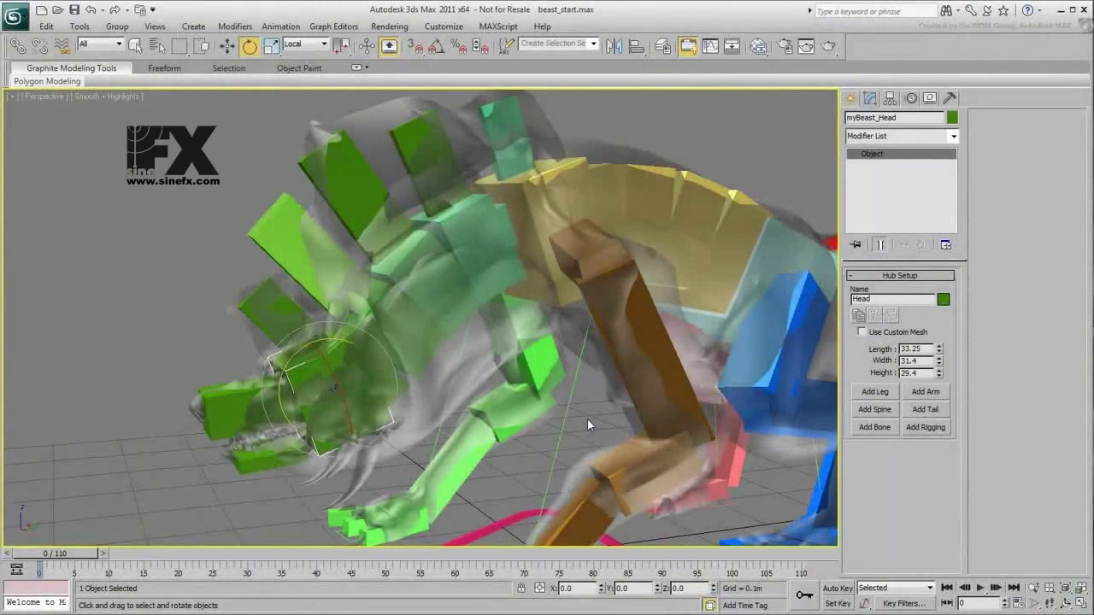
alt+middle_drag(587, 419, 497, 411)
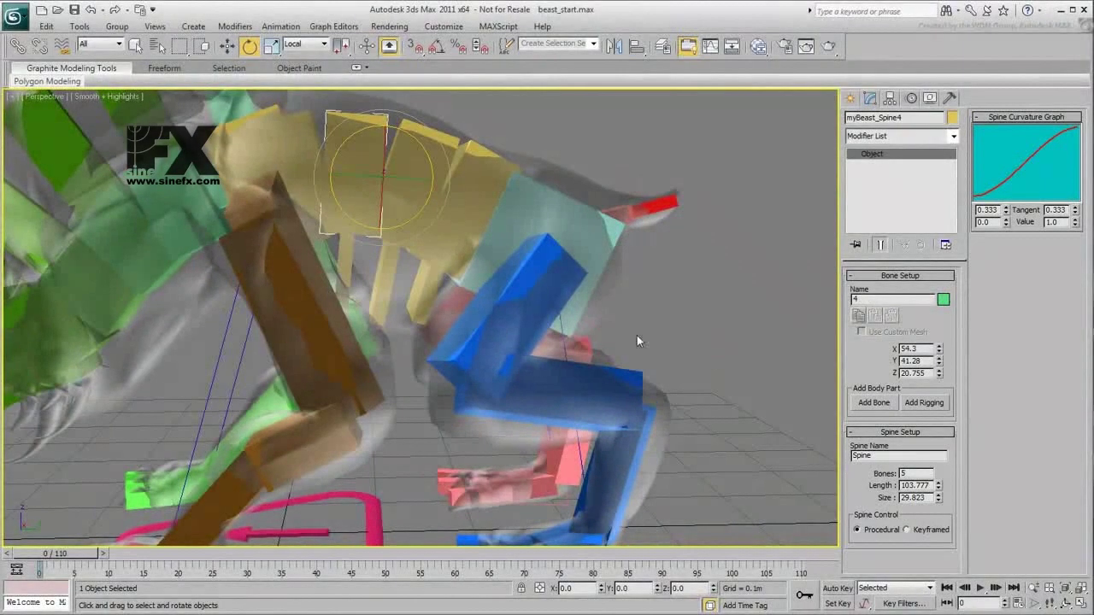
mouse_move(435, 344)
alt+middle_down()
mouse_move(439, 323)
mouse_move(521, 313)
mouse_move(505, 242)
mouse_move(431, 341)
alt+middle_up()
Select the CAT parent triangle under the beast and save the rig as a preset named myBeast.
scroll(676, 320, down, 3)
middle_drag(676, 320, 684, 308)
scroll(684, 307, down, 2)
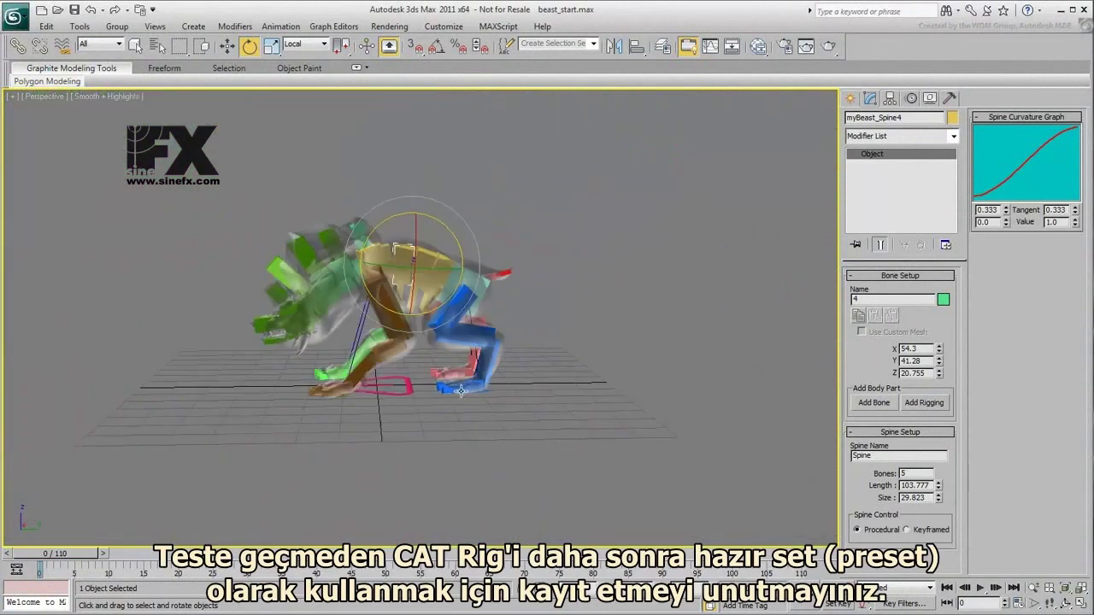
click(408, 396)
alt+middle_drag(382, 427, 438, 436)
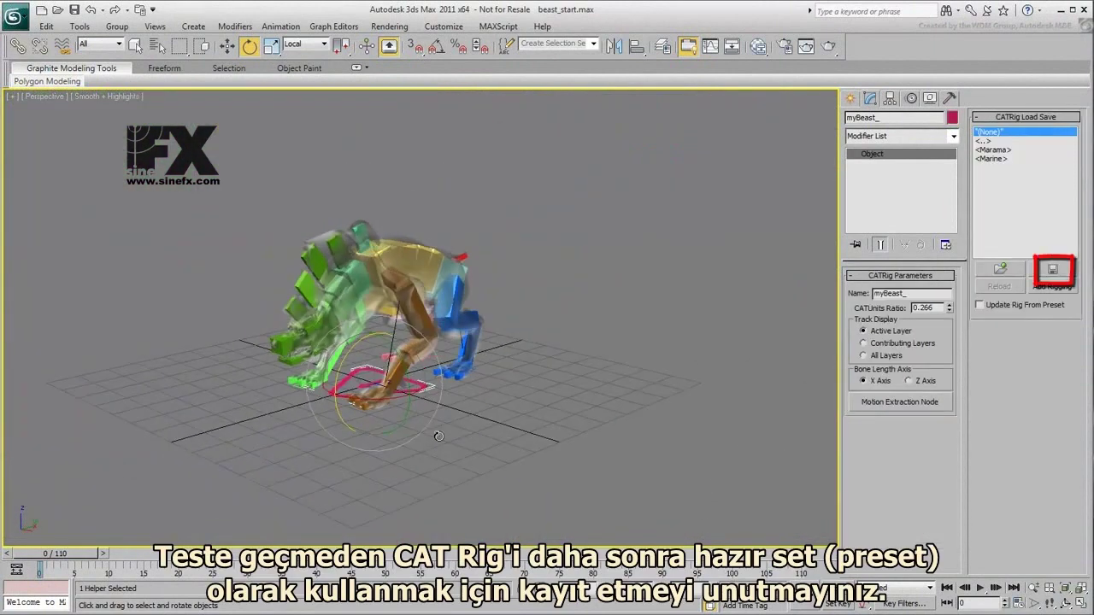
click(1053, 272)
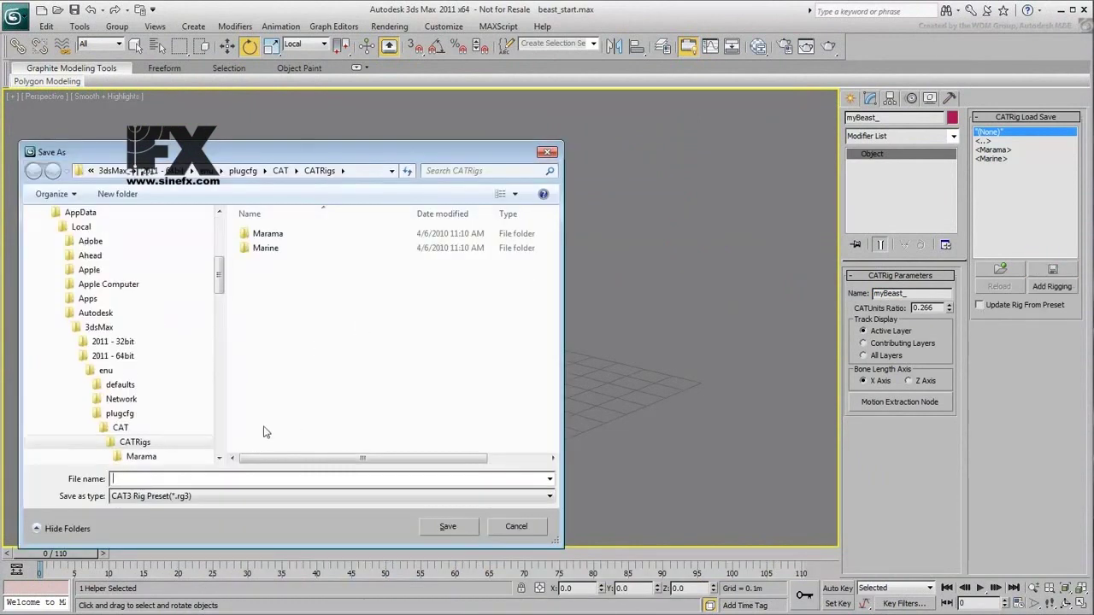
text(myBeast)
key(Return)
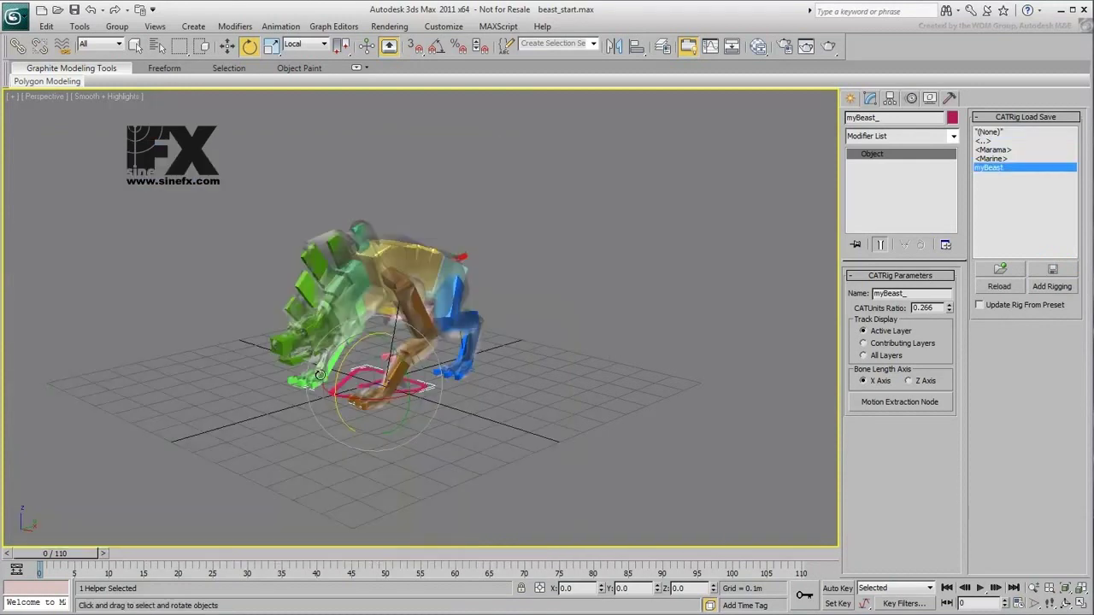
Create a test copy of the rig beside the original using a CATParent with the myBeast preset.
middle_drag(652, 399, 581, 395)
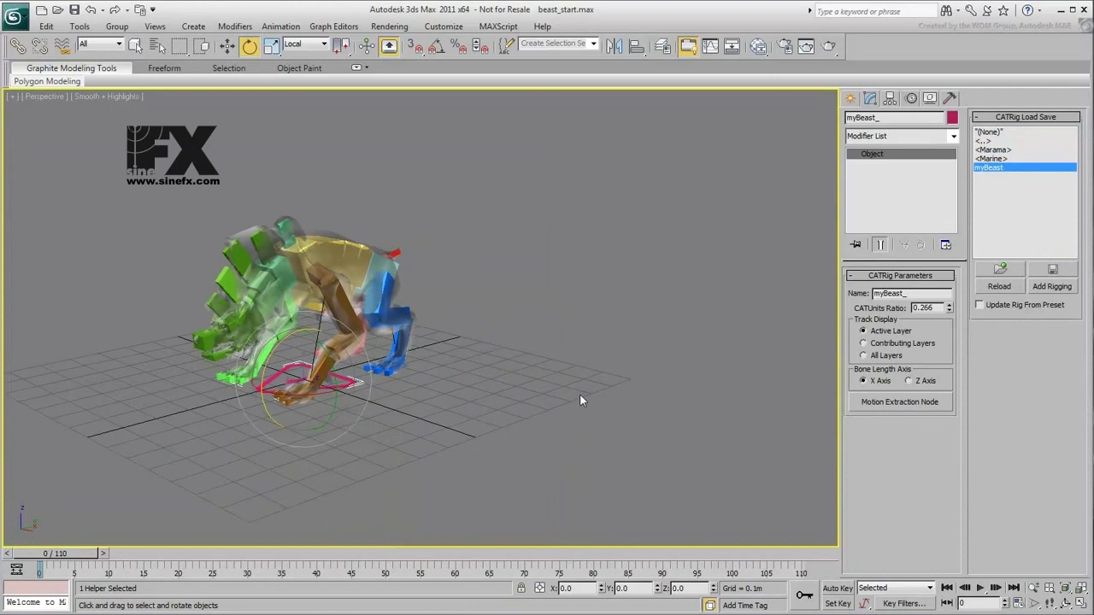
click(855, 99)
click(872, 187)
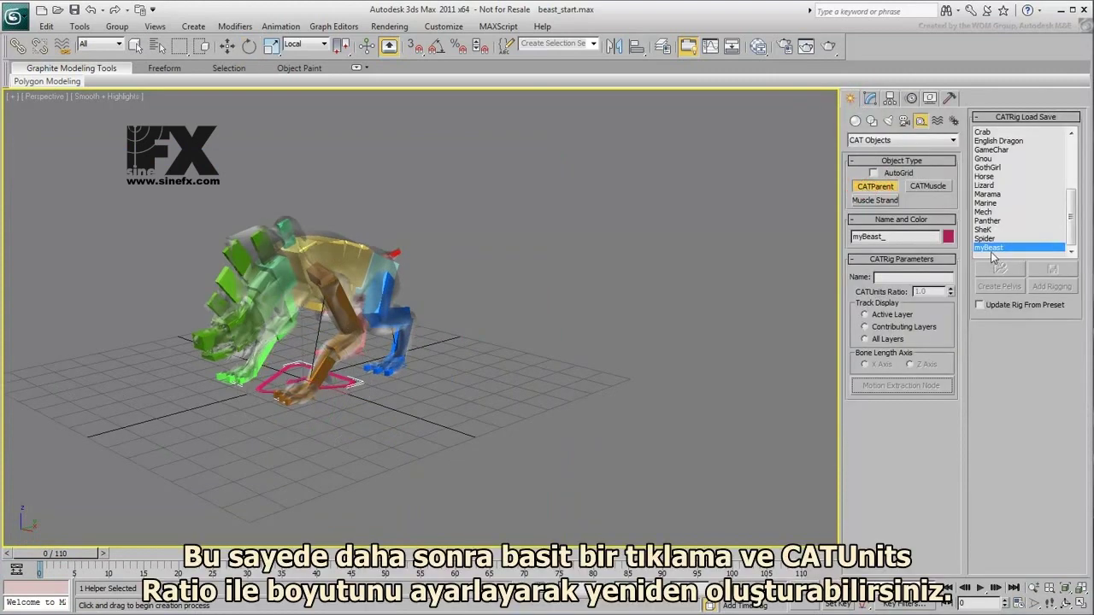
click(562, 440)
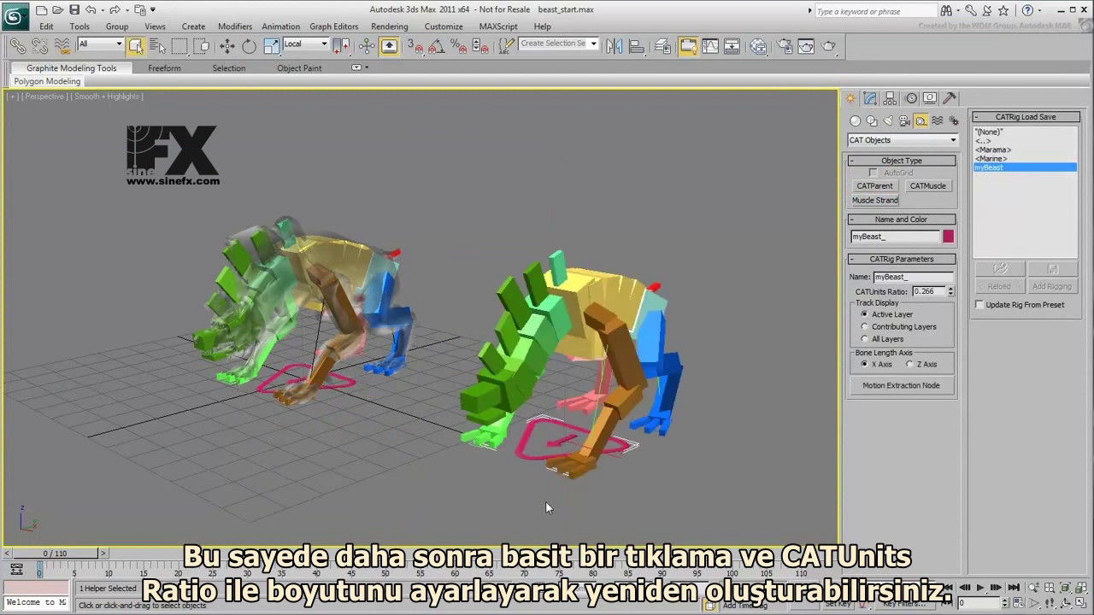
Try adjusting the copied rig's CATUnits Ratio and delete the whole copy.
mouse_move(951, 295)
mouse_down()
mouse_move(953, 309)
mouse_move(951, 278)
mouse_move(949, 293)
mouse_up()
drag(728, 220, 445, 525)
key(Delete)
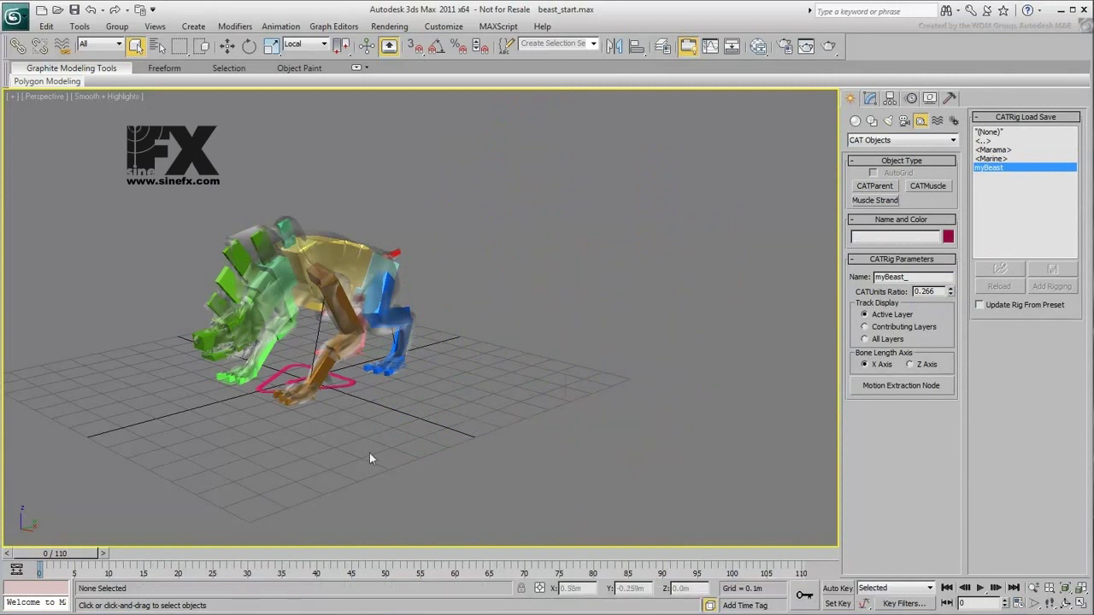
Unfreeze all objects, select the beast mesh and turn off its see-through display.
middle_drag(374, 457, 451, 453)
scroll(451, 447, up, 3)
middle_drag(497, 483, 510, 469)
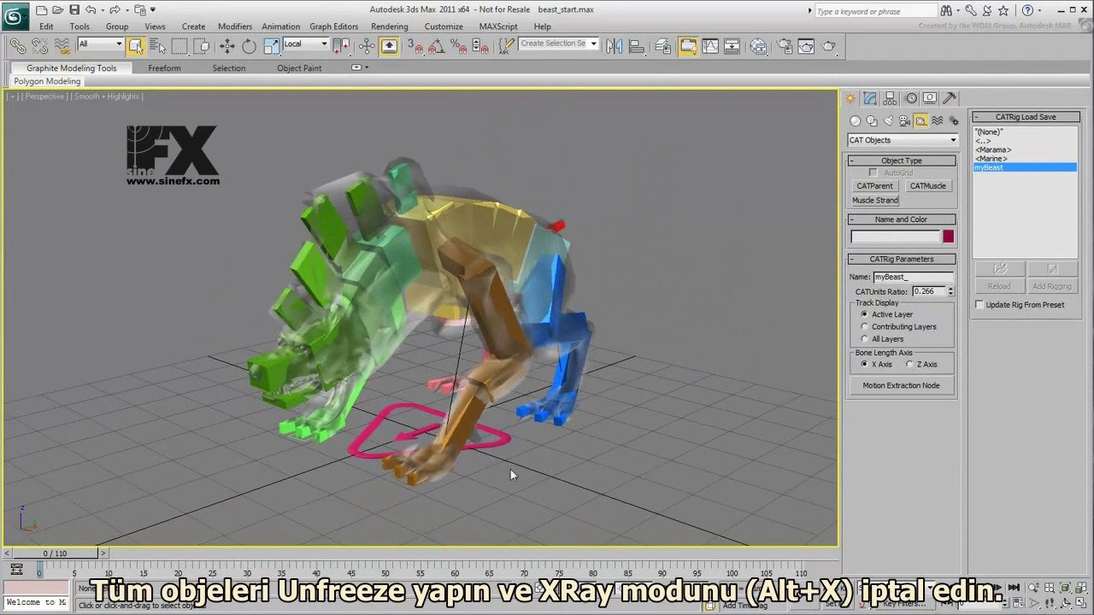
right_click(631, 335)
click(674, 240)
click(571, 285)
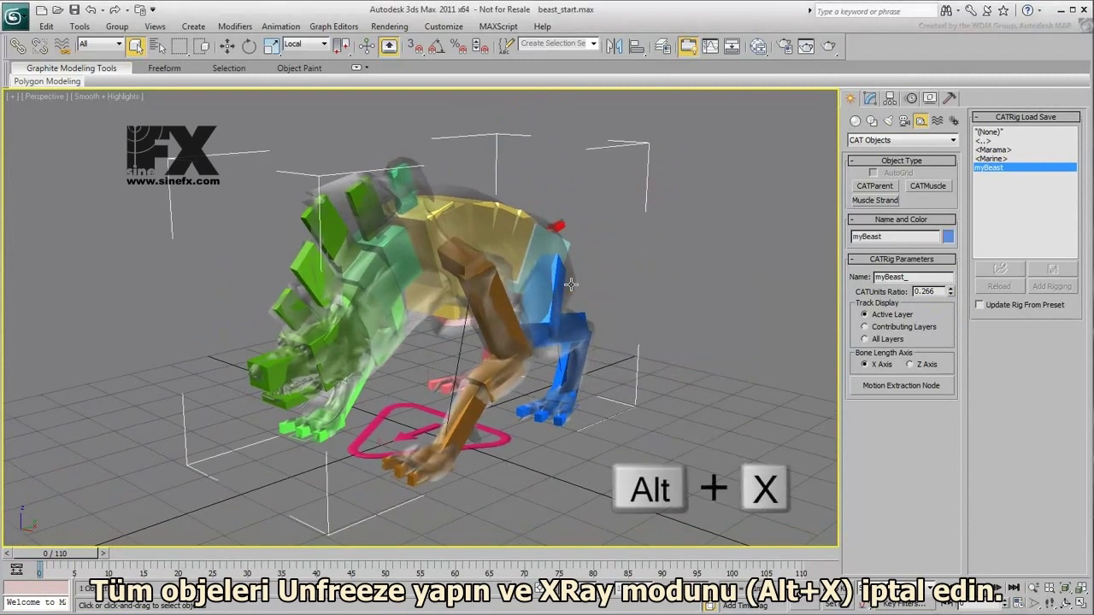
key(alt+x)
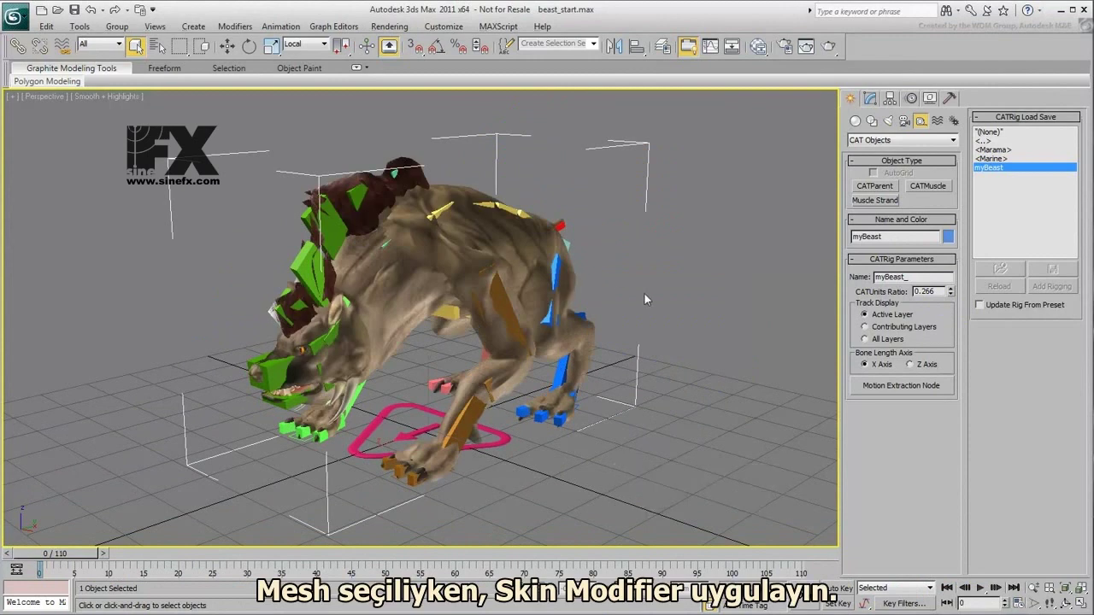
middle_drag(644, 292, 645, 296)
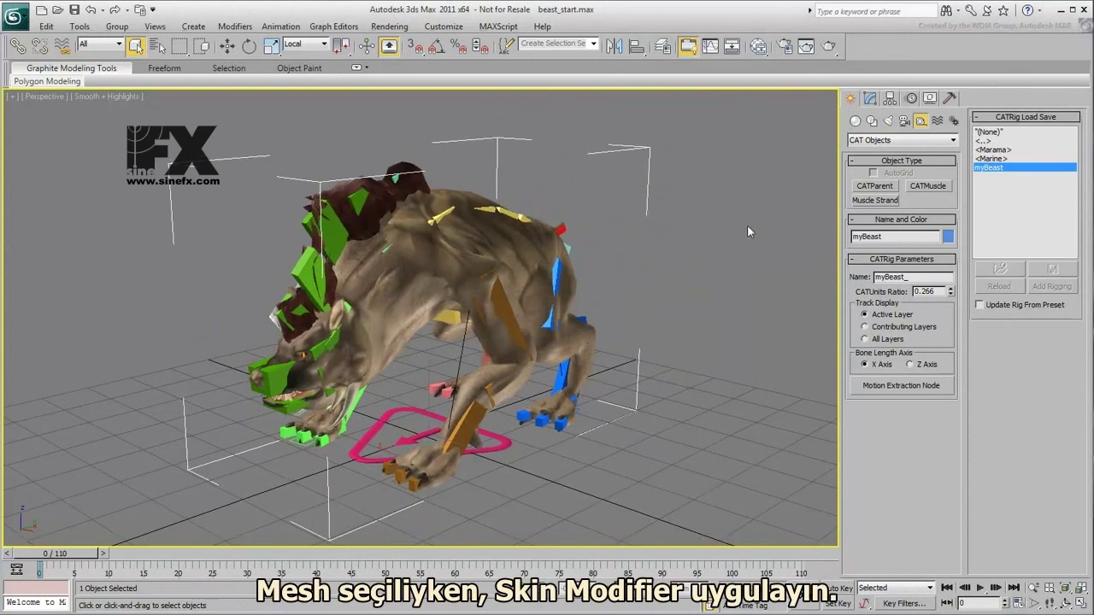
Apply a Skin modifier to the selected beast mesh.
click(870, 98)
click(883, 138)
scroll(892, 342, down, 5)
click(891, 452)
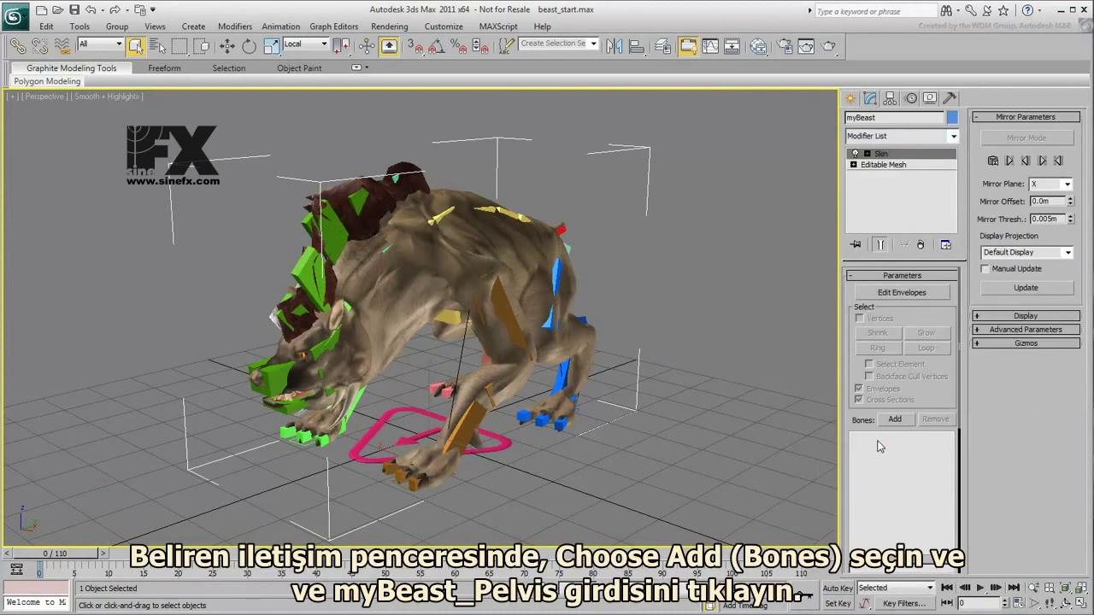
Add myBeast_Pelvis and all of its child bones to the Skin modifier's bone list.
click(894, 420)
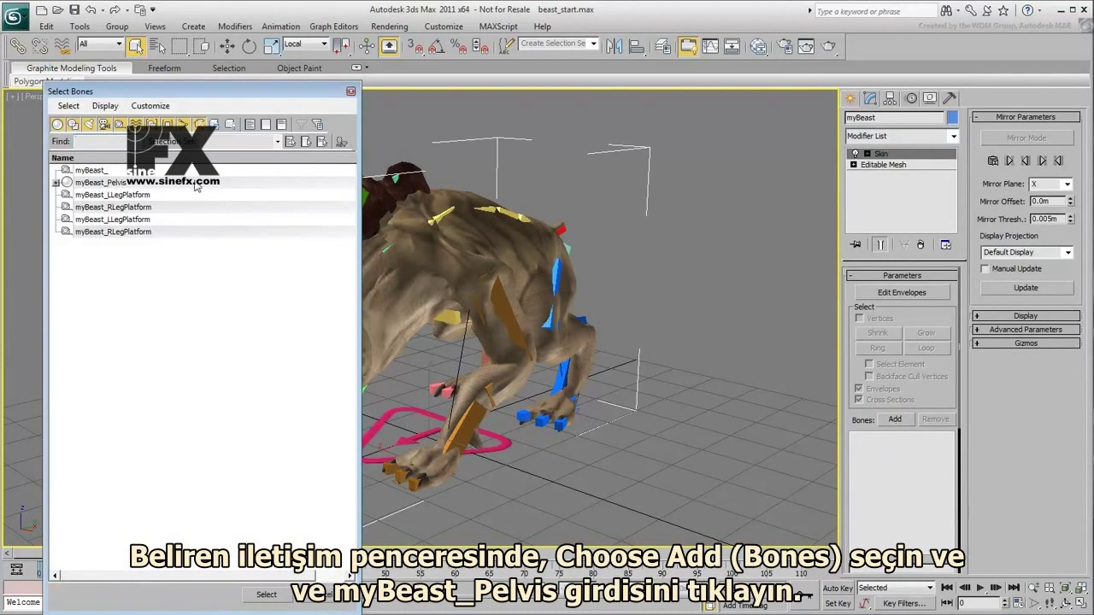
click(56, 183)
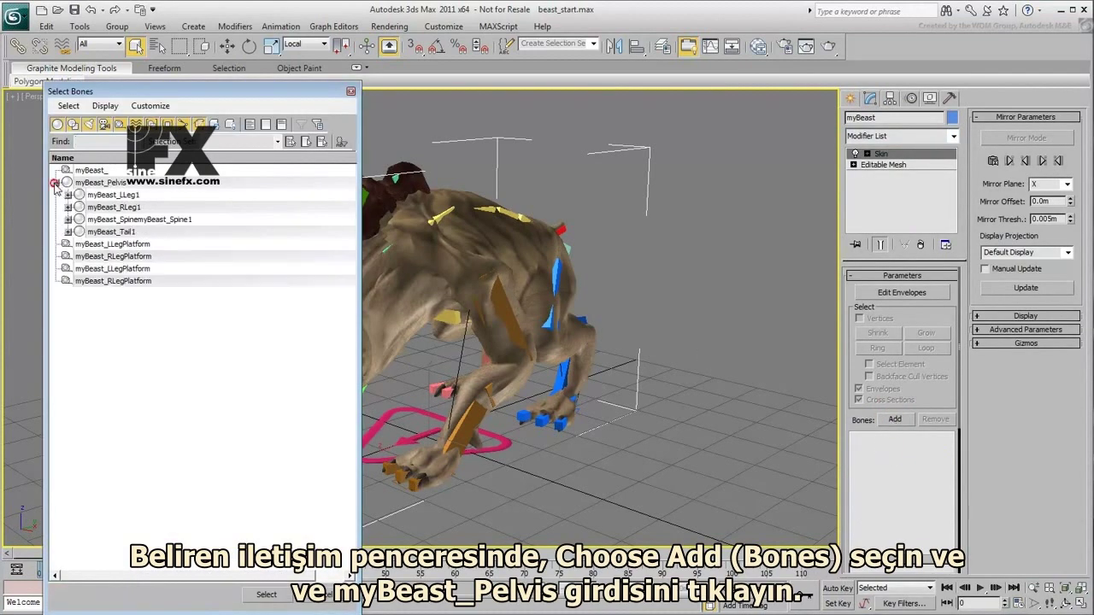
double_click(116, 184)
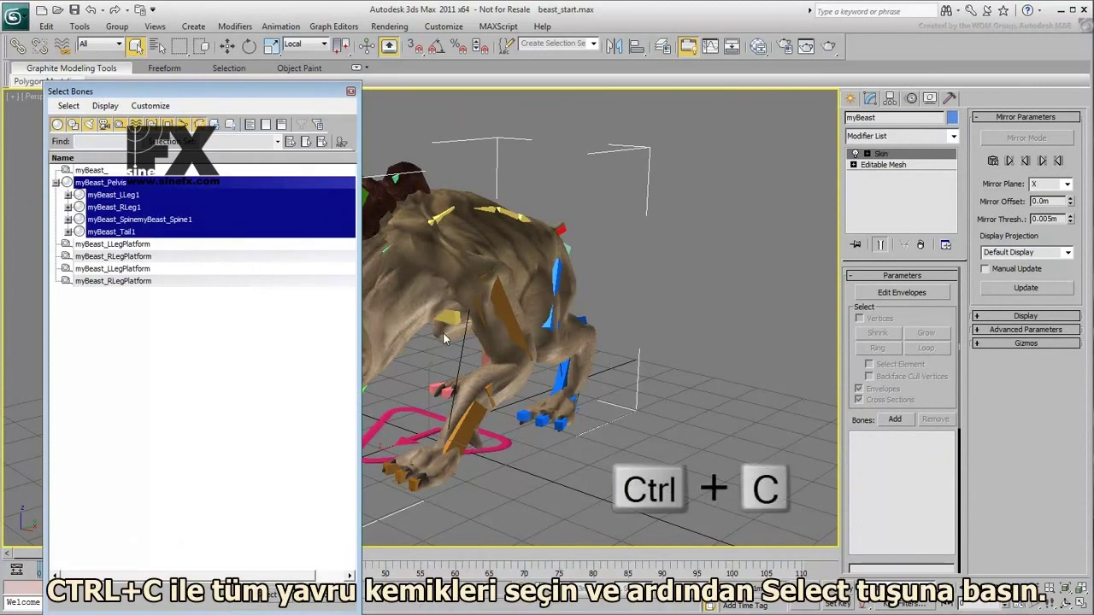
click(269, 603)
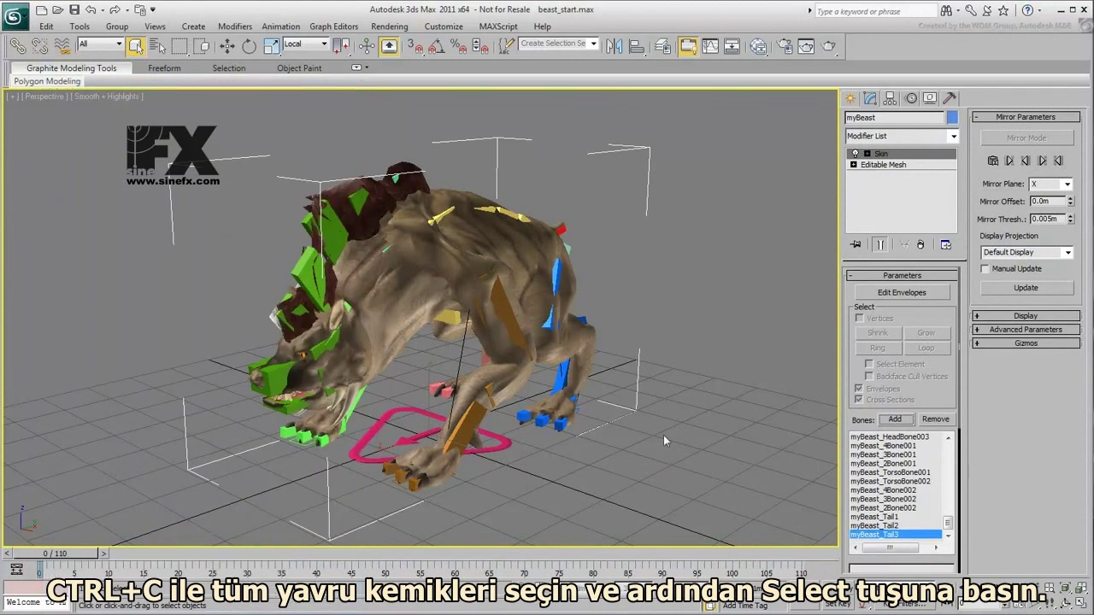
Select the CAT parent triangle under the beast and add a CATMotion layer to its rig.
click(911, 99)
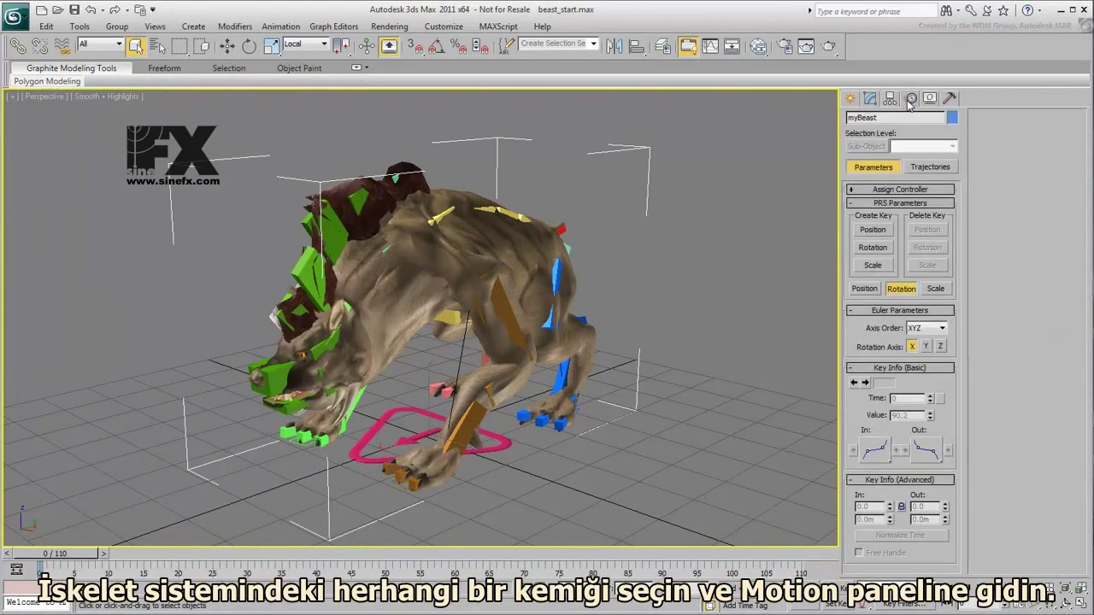
click(503, 442)
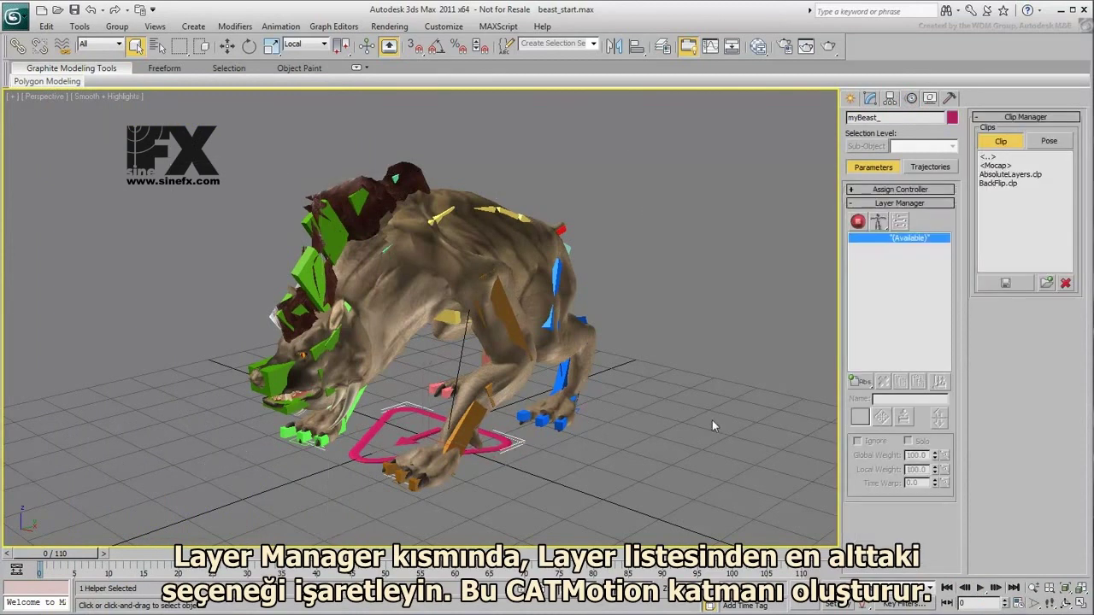
drag(859, 382, 862, 457)
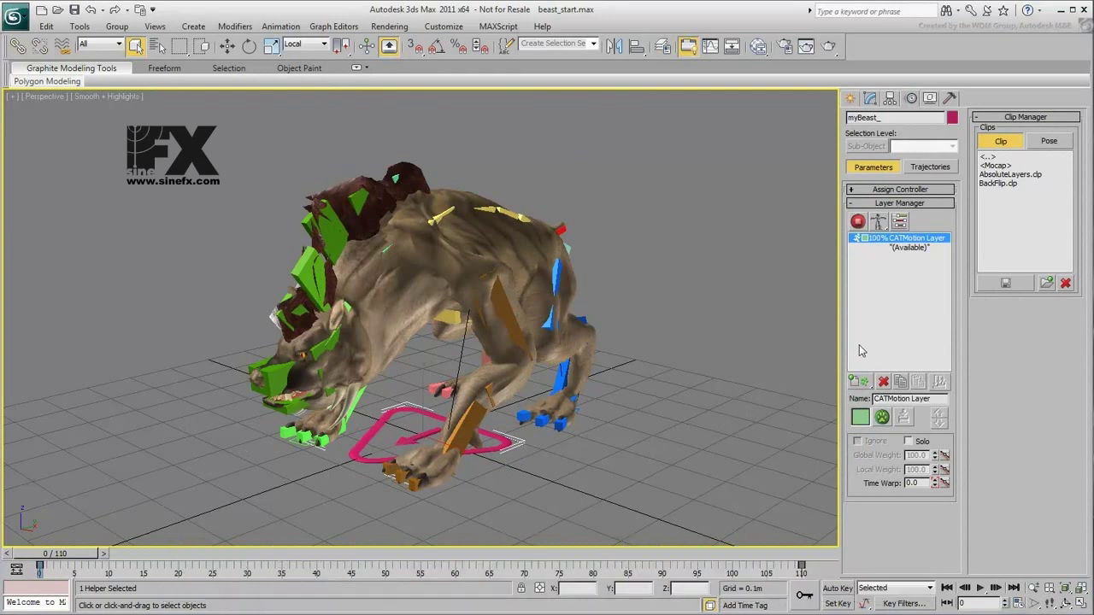
Switch the rig to animation mode and play the walk cycle to check how the skinned mesh deforms, then stop playback.
click(859, 221)
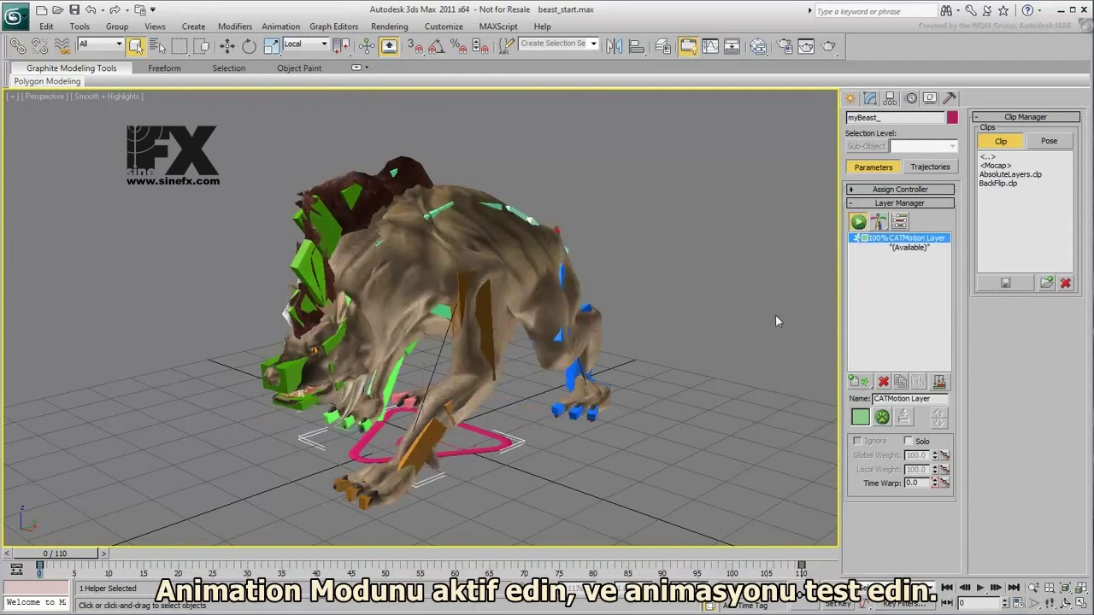
click(980, 588)
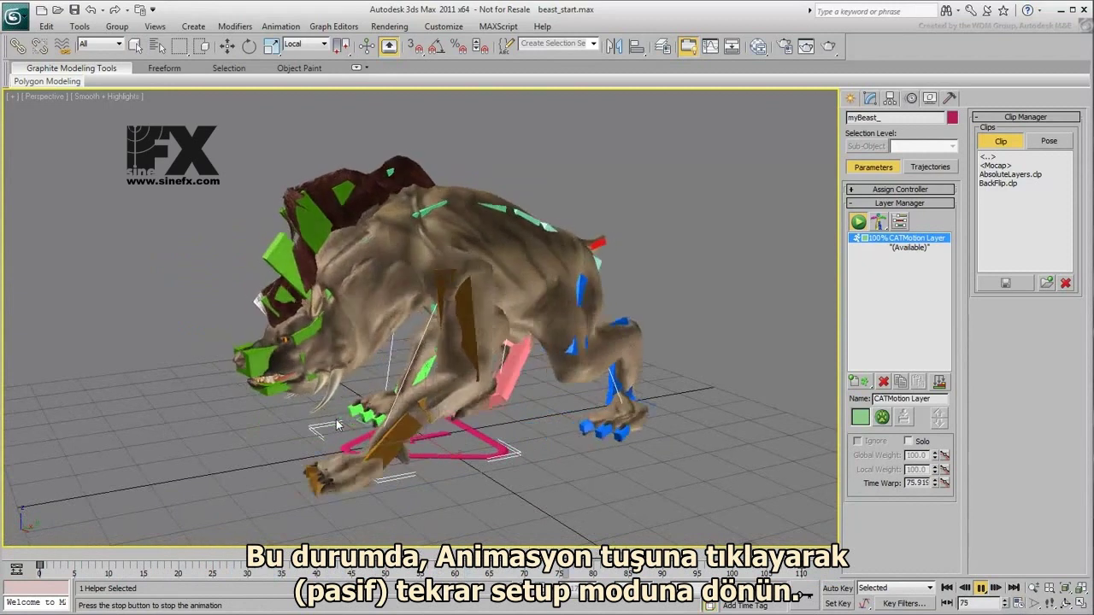
click(981, 589)
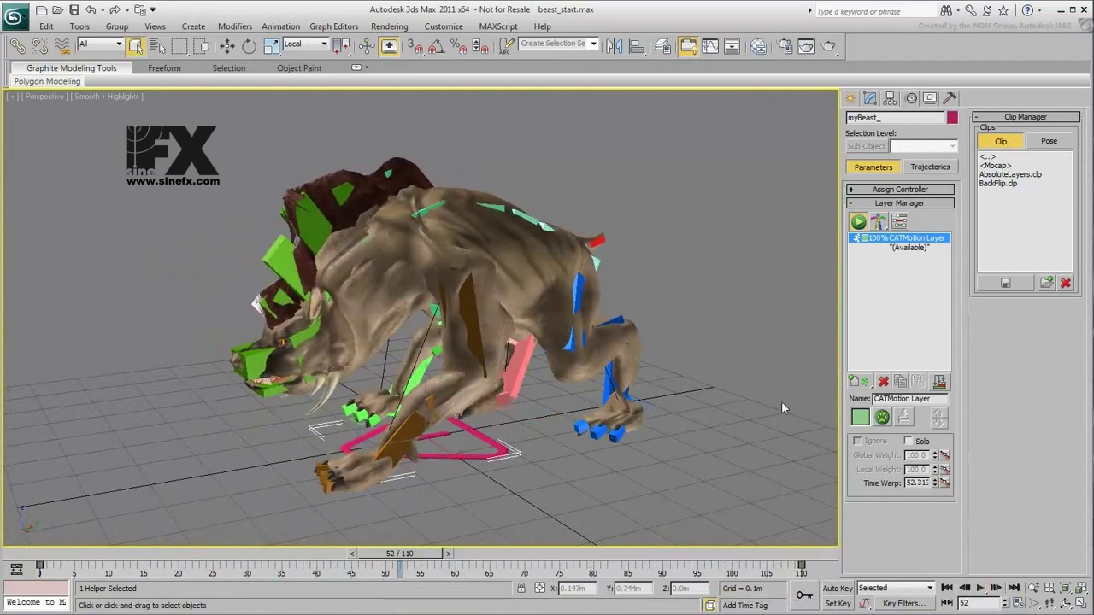
Return the rig to setup mode and delete the CATMotion layer.
click(859, 224)
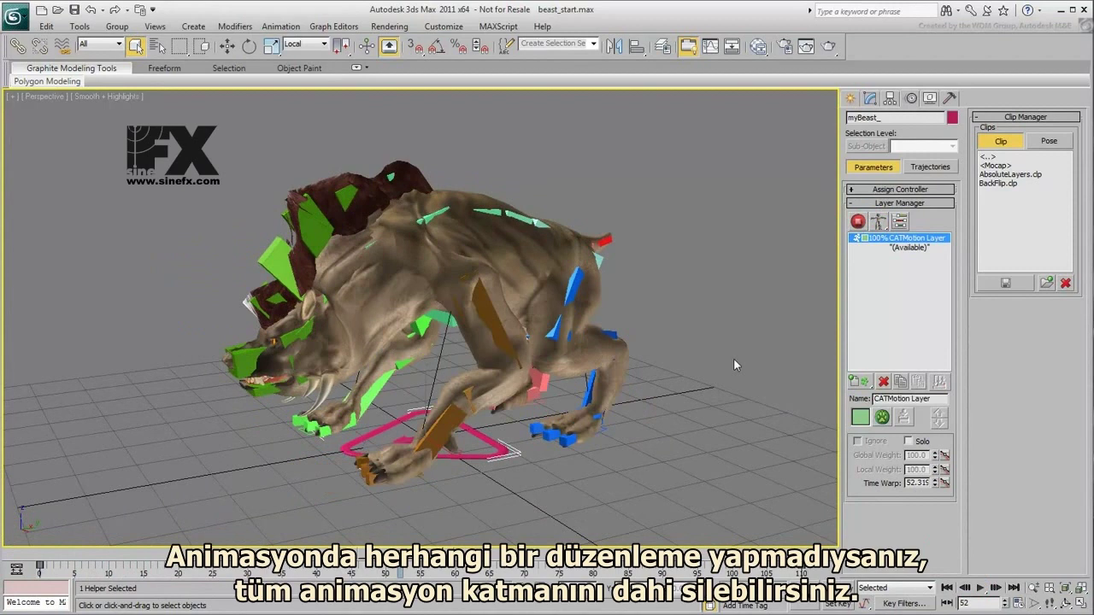
click(883, 383)
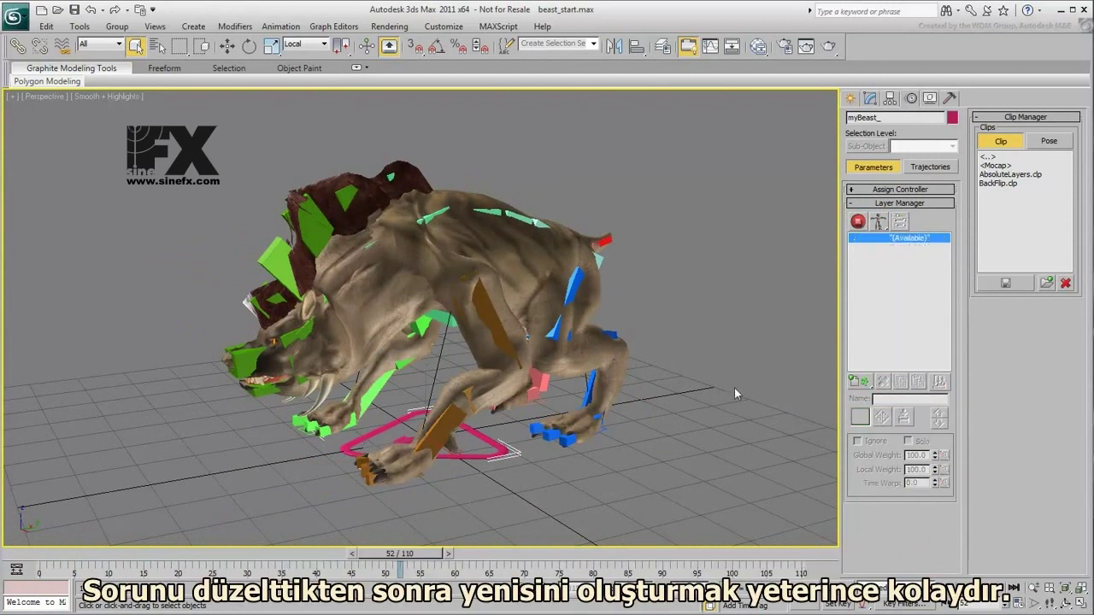